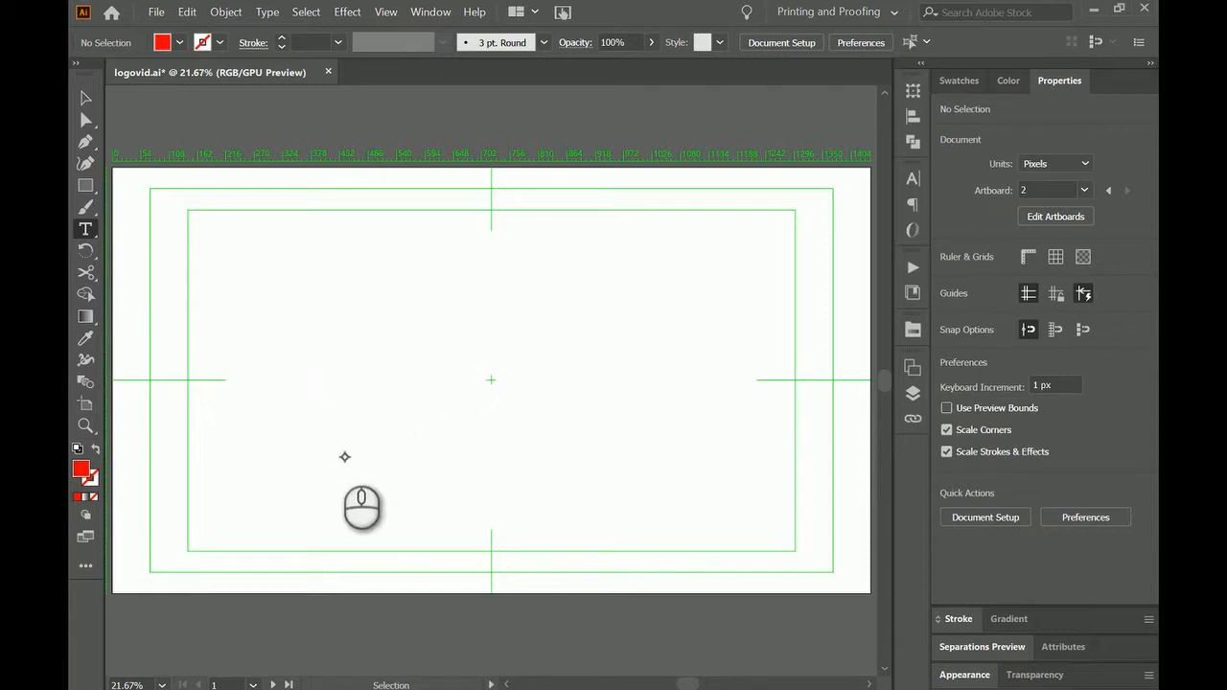
Add the point text "SAV" in Bauhaus 93 at 300 pt near the middle of the artboard.
click(383, 379)
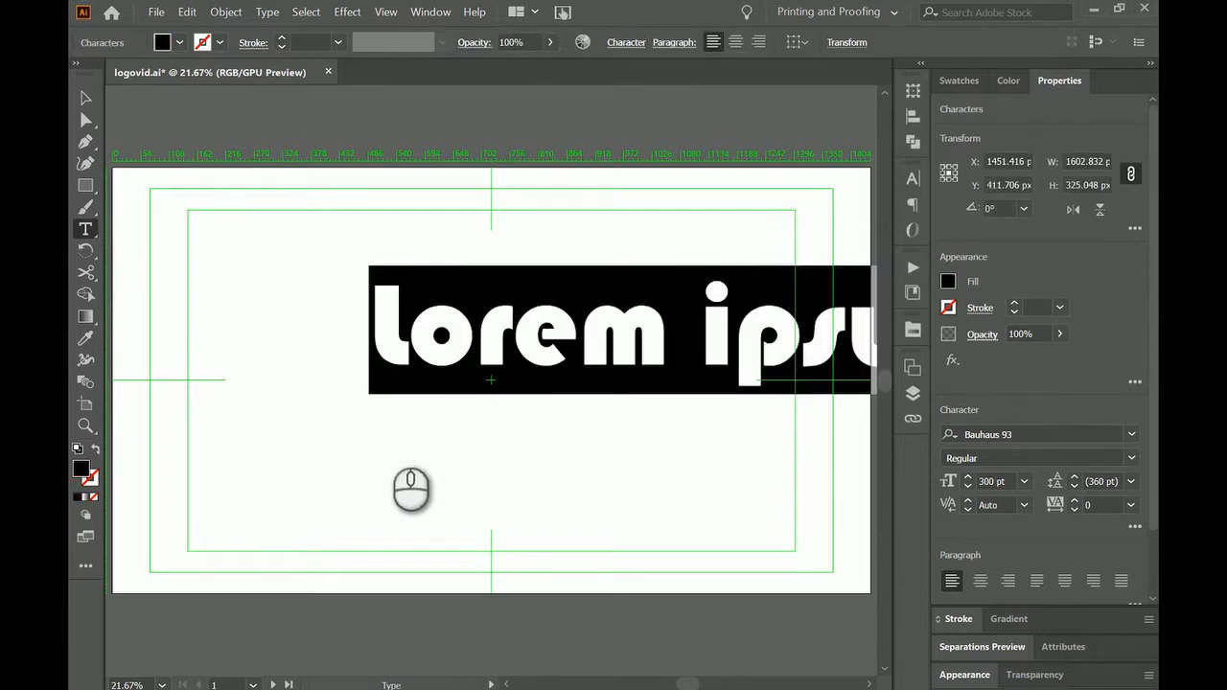
text(sa)
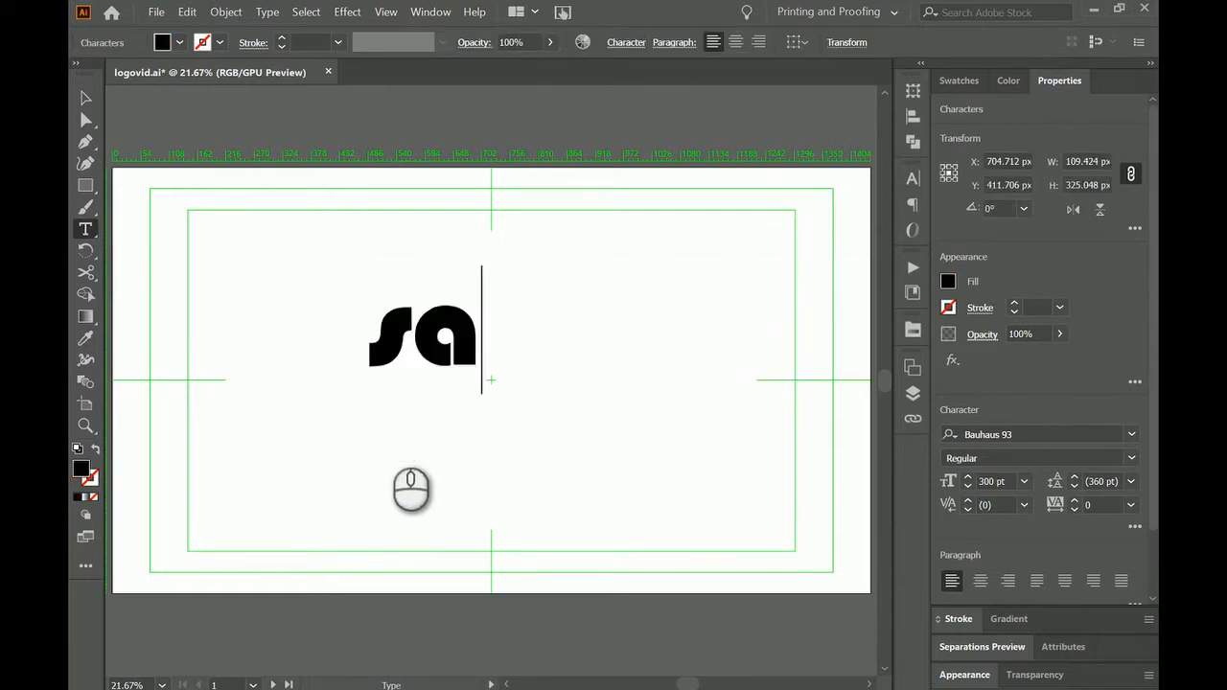
key(BackSpace)
key(BackSpace)
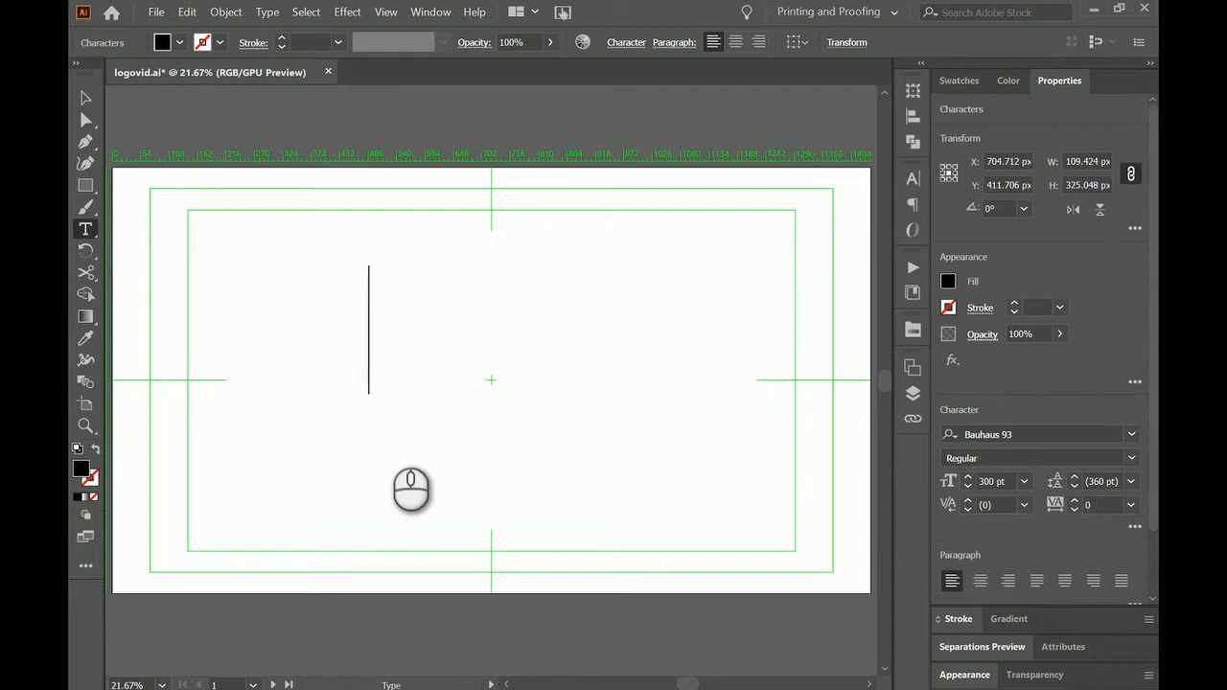
text(SAV)
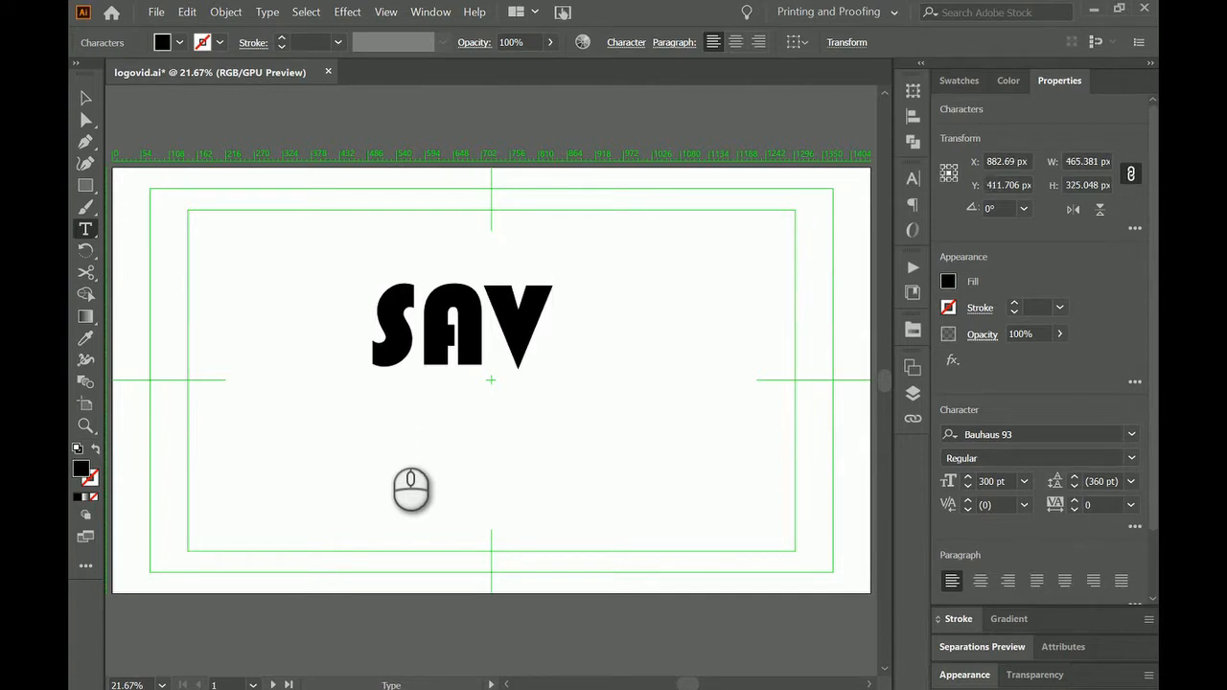
key(Escape)
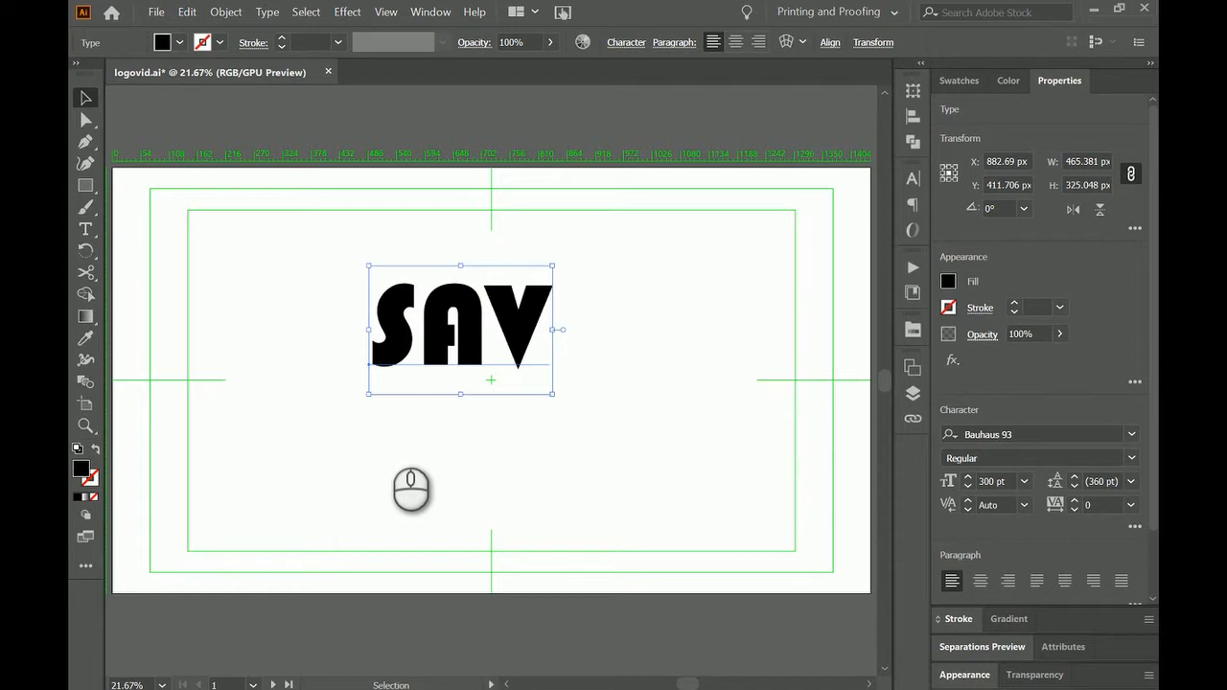
Delete the letter A from the SAV text and retype it, leaving text editing when done.
double_click(486, 328)
click(487, 328)
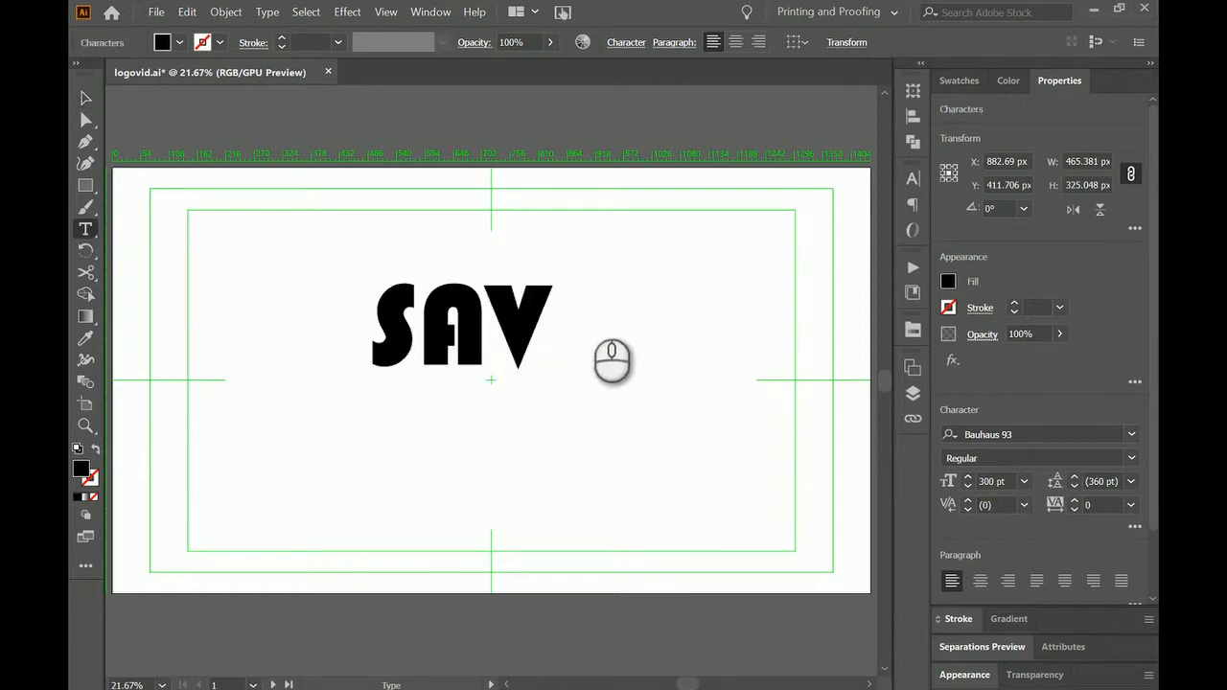
key(BackSpace)
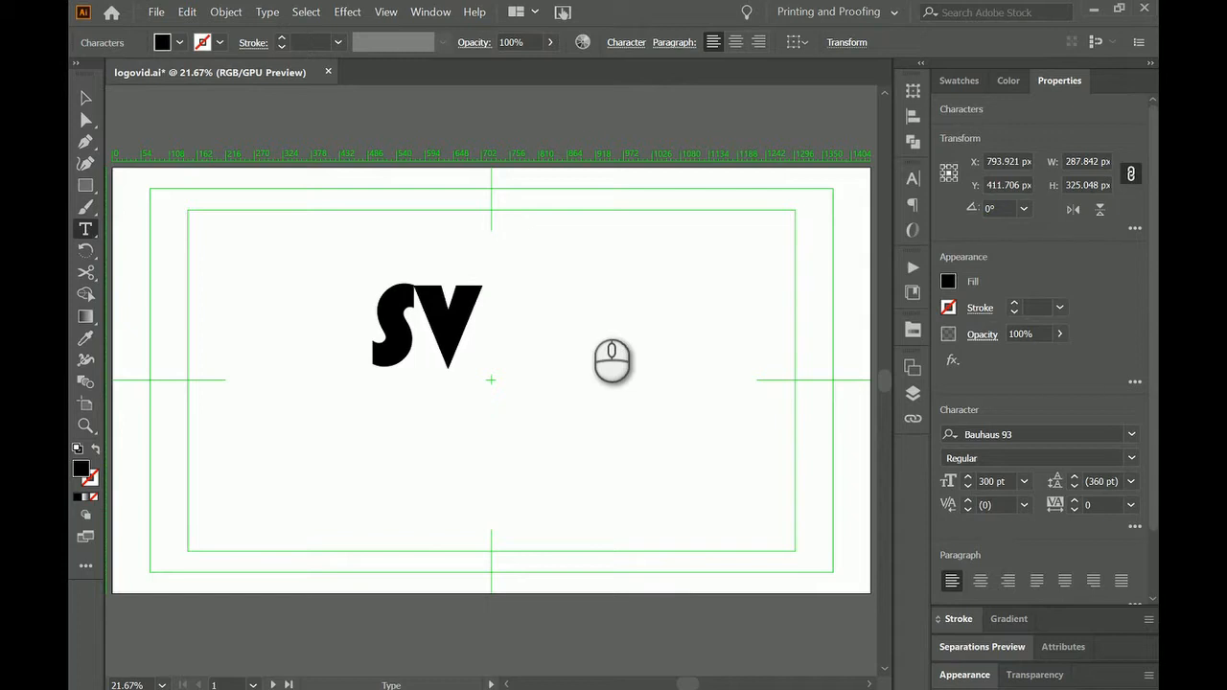
text(A)
key(BackSpace)
text(A)
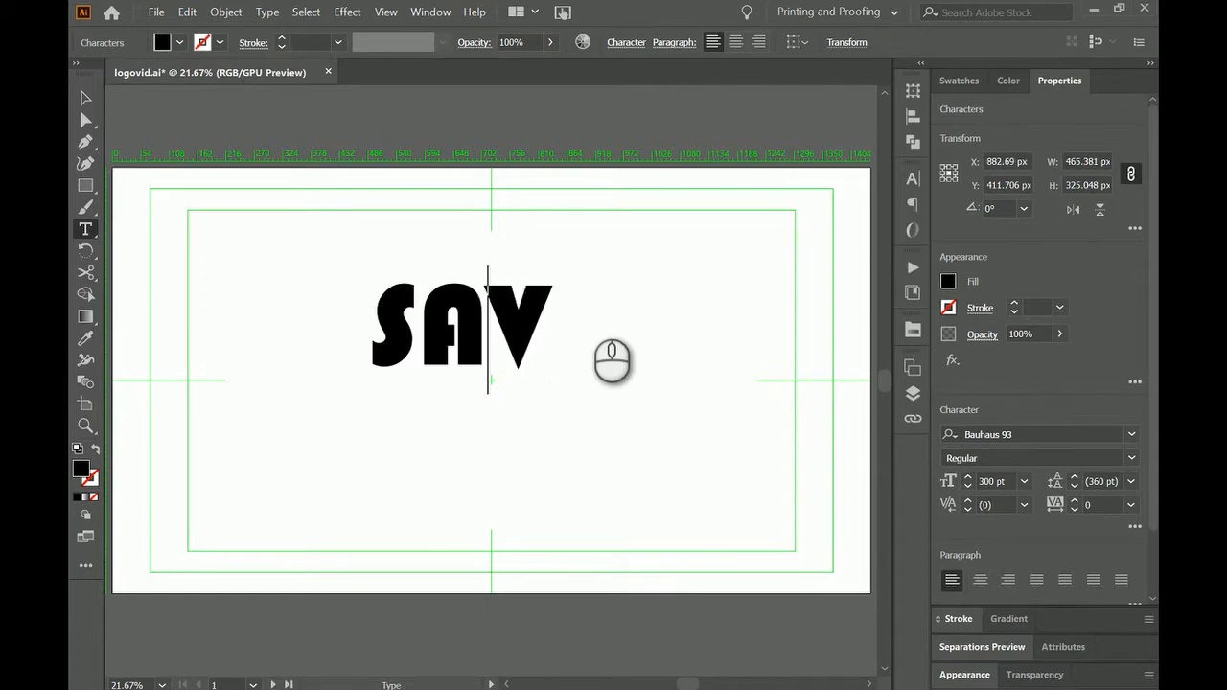
key(Escape)
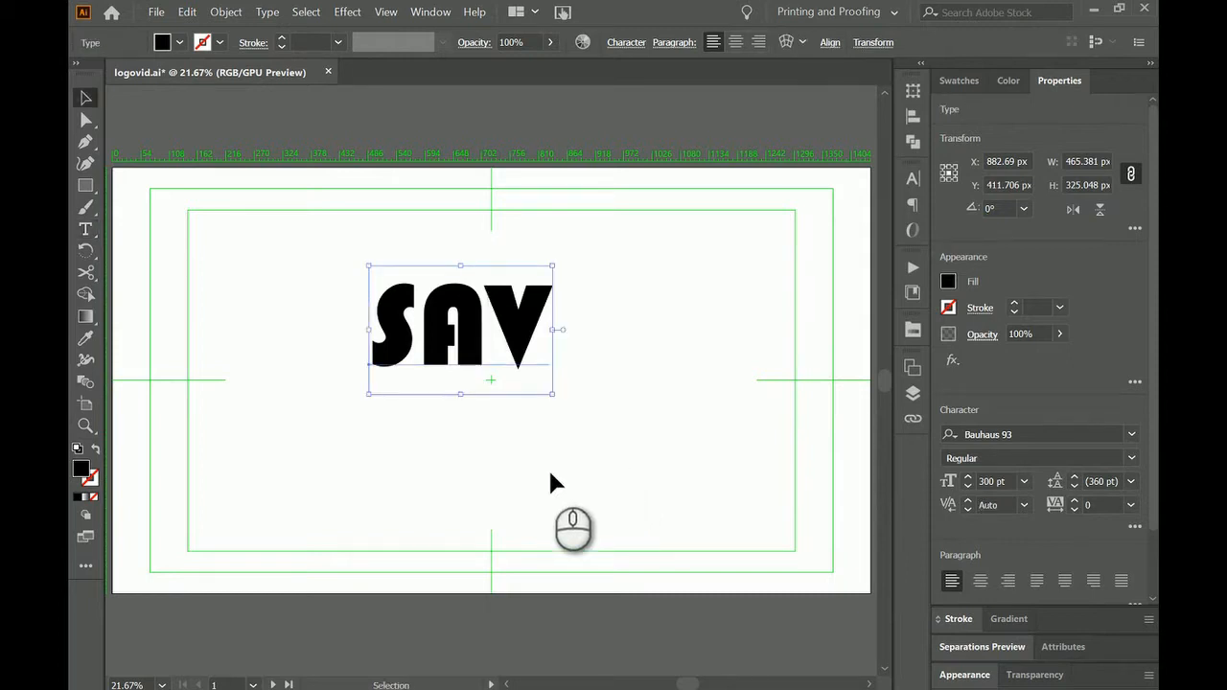
Move the SAV text to the artboard's centre and rasterize it in RGB at High (300 ppi) with a transparent background.
drag(470, 323, 501, 344)
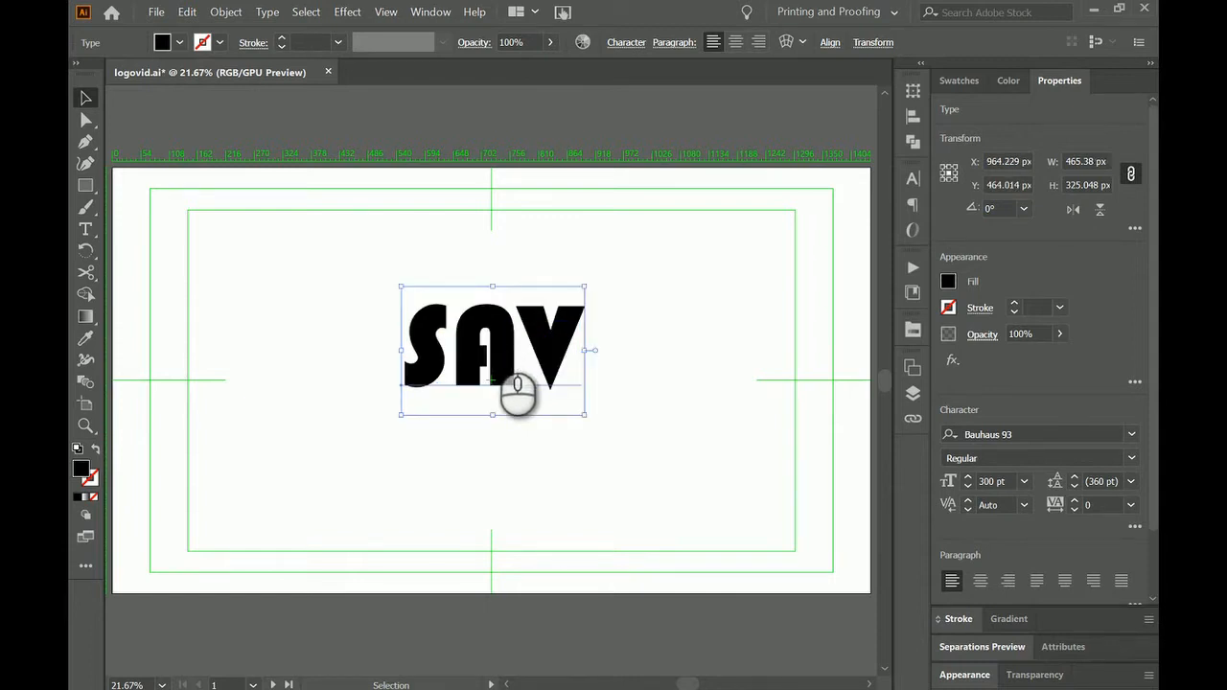
click(238, 20)
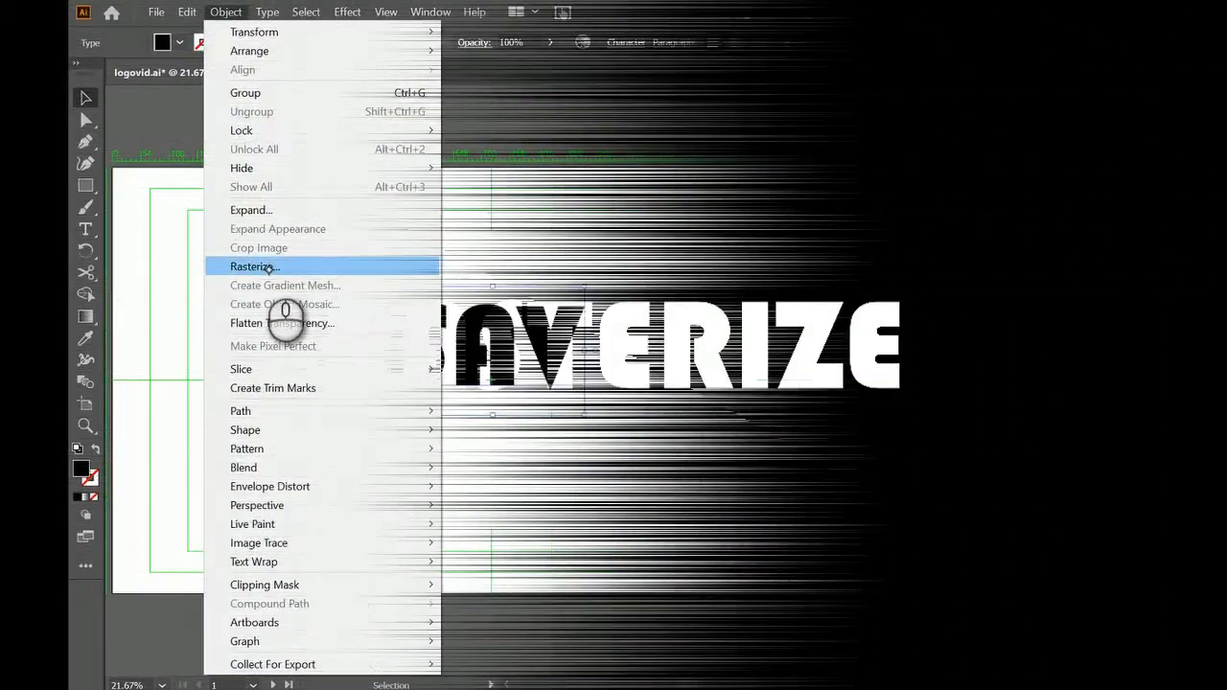
click(261, 263)
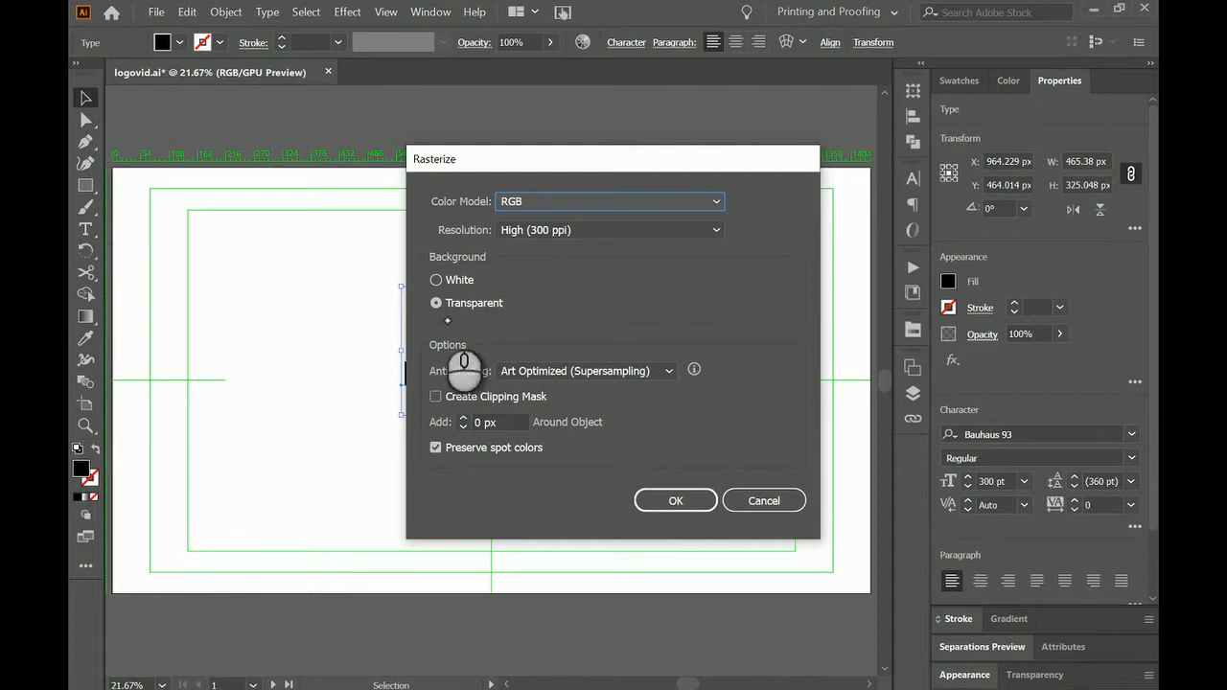
click(439, 280)
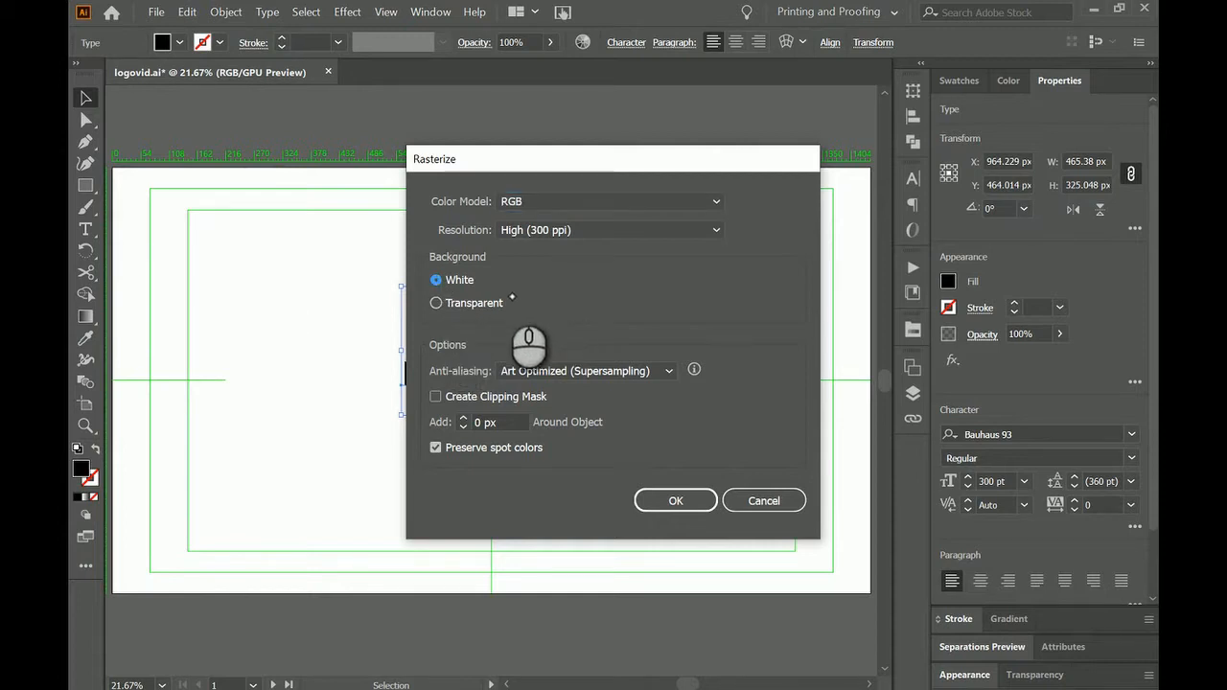
click(439, 303)
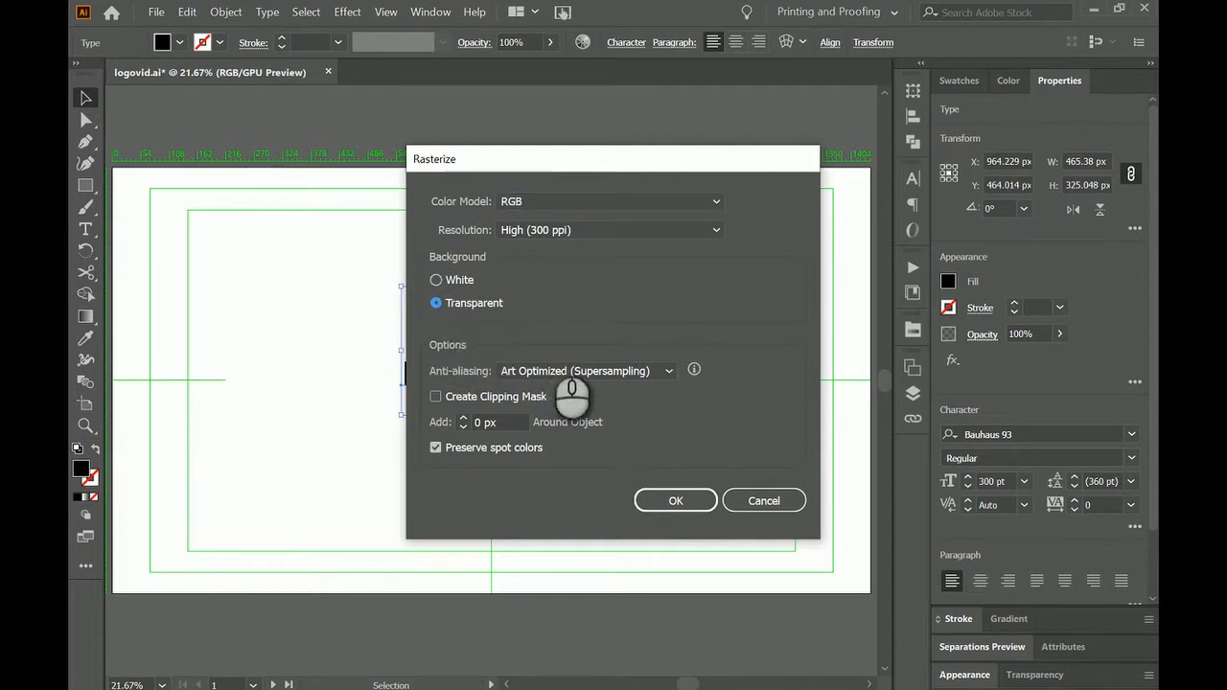
click(676, 501)
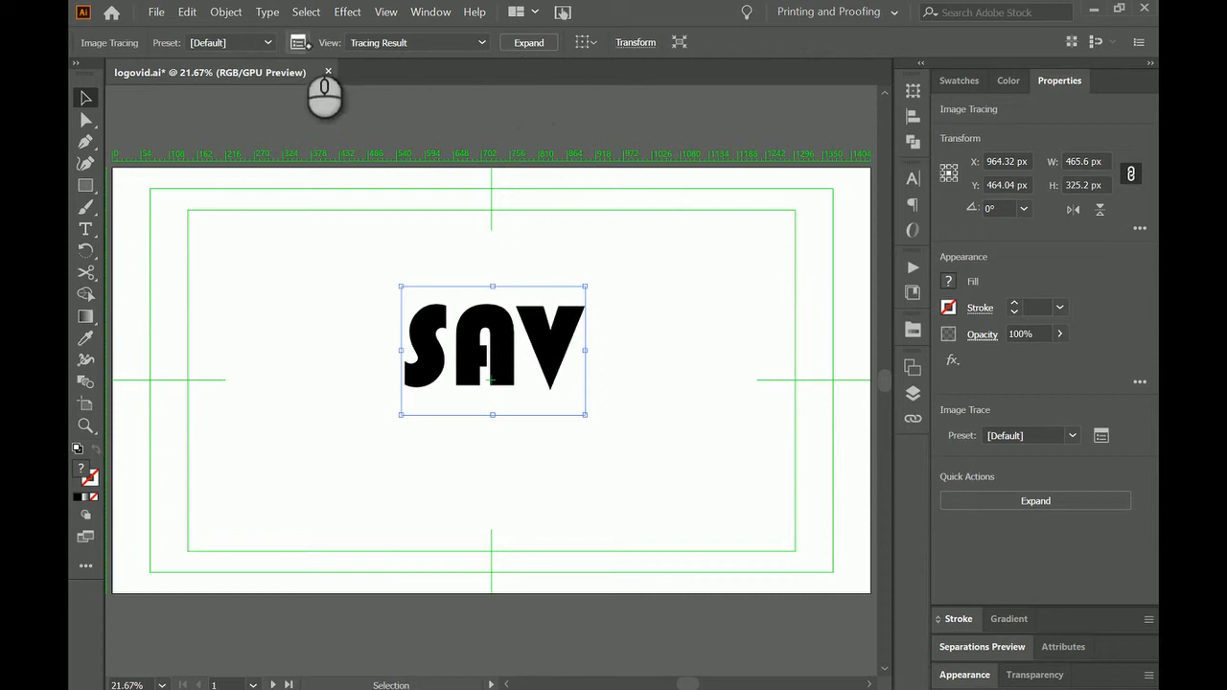
Turn on Ignore White for the black-and-white image trace of the SAV text and expand the tracing into paths.
click(298, 42)
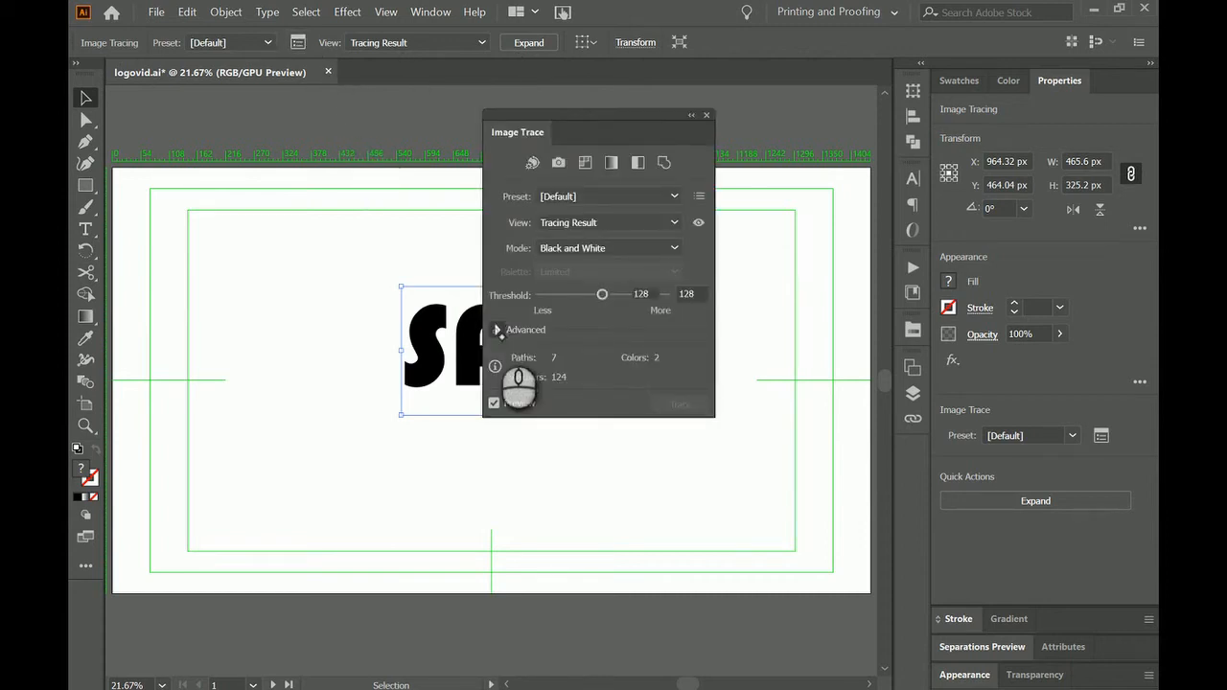
click(497, 330)
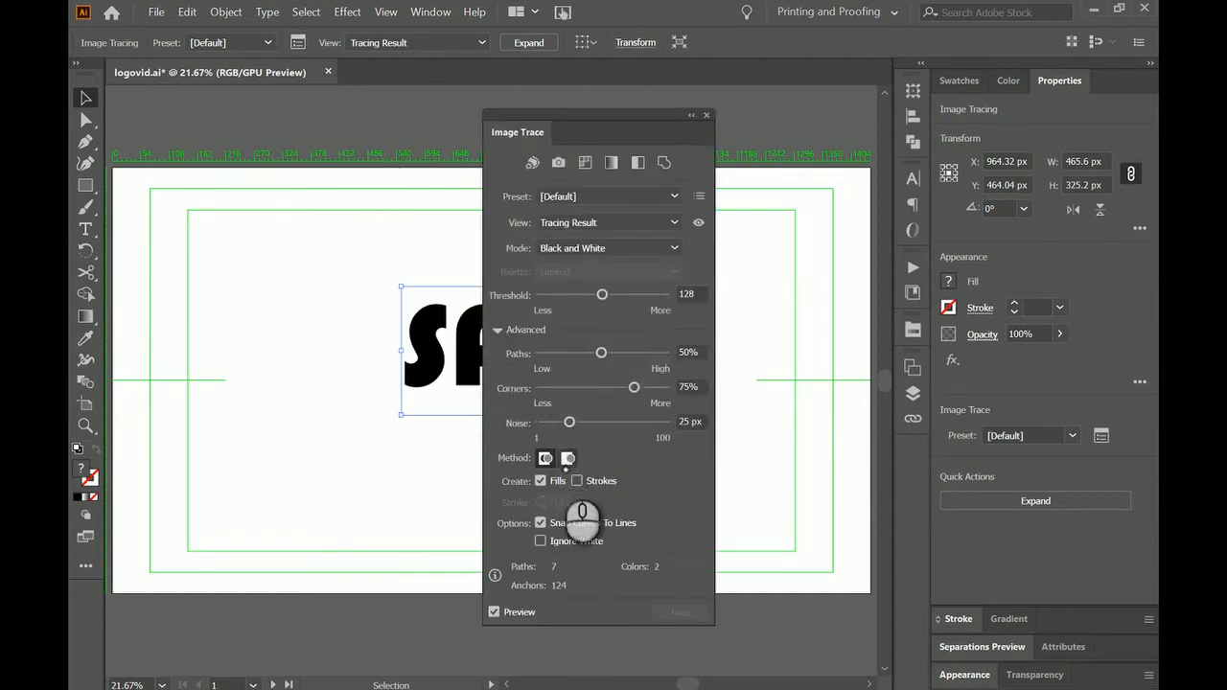
click(542, 543)
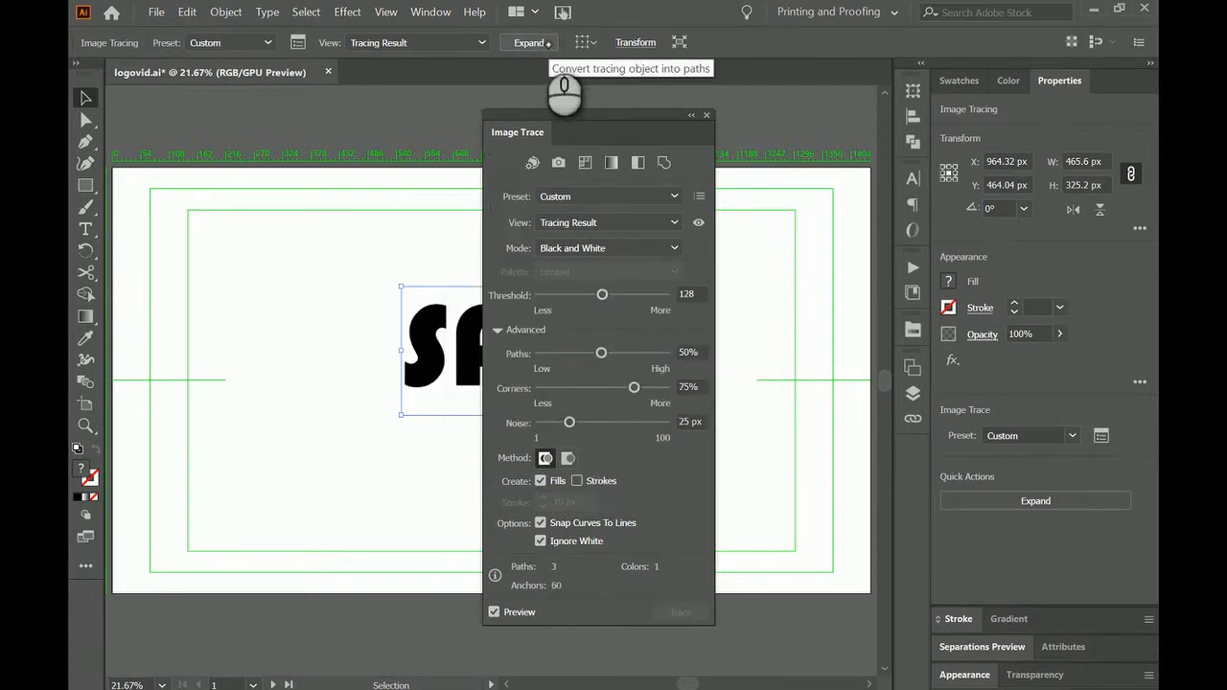
click(543, 43)
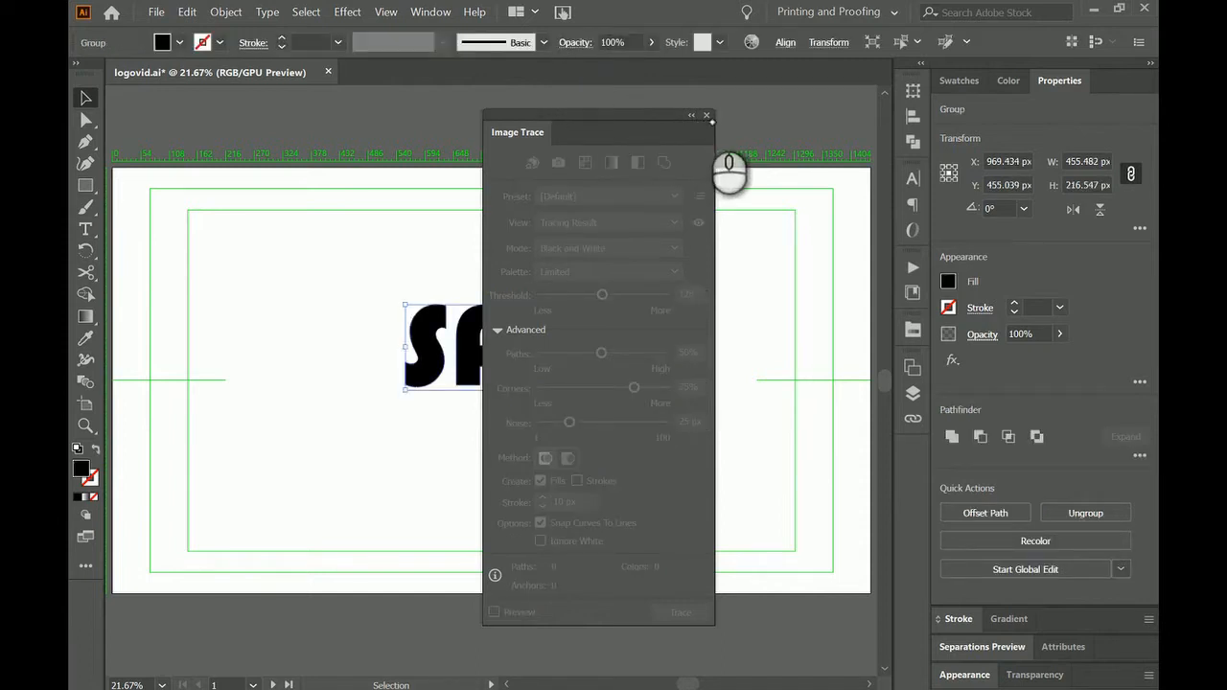
click(707, 116)
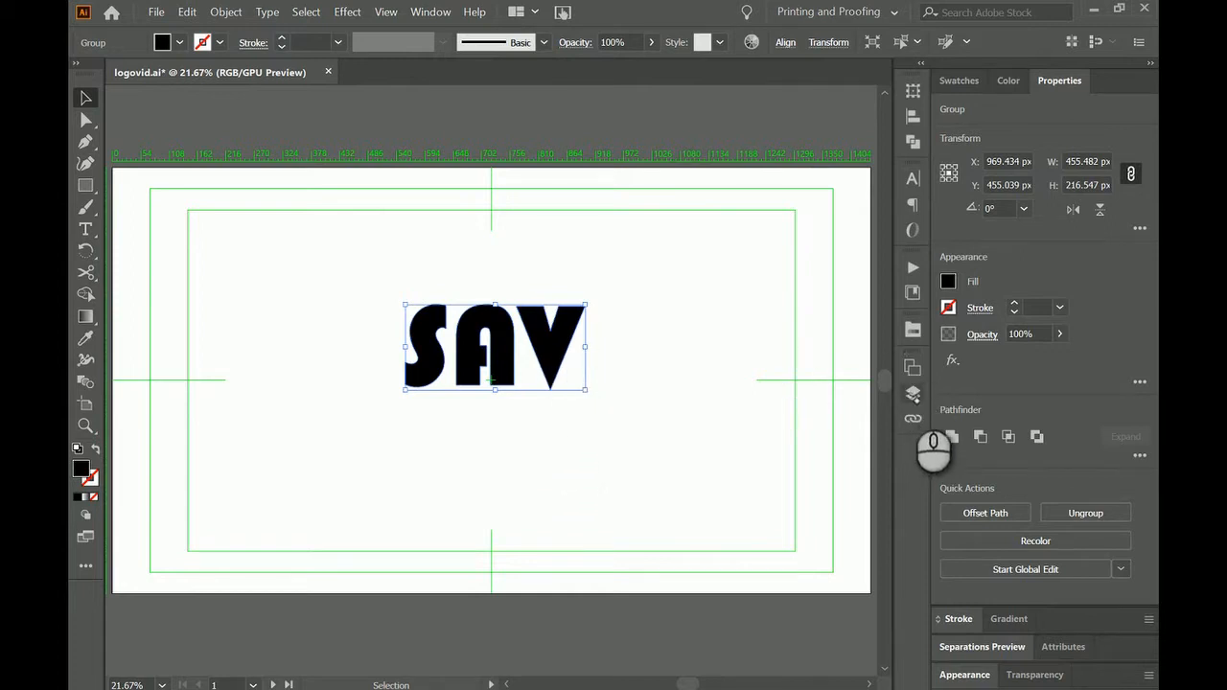
Examine the traced group's individual letter paths in the layer structure and in isolation mode, leaving isolation at the end.
click(912, 394)
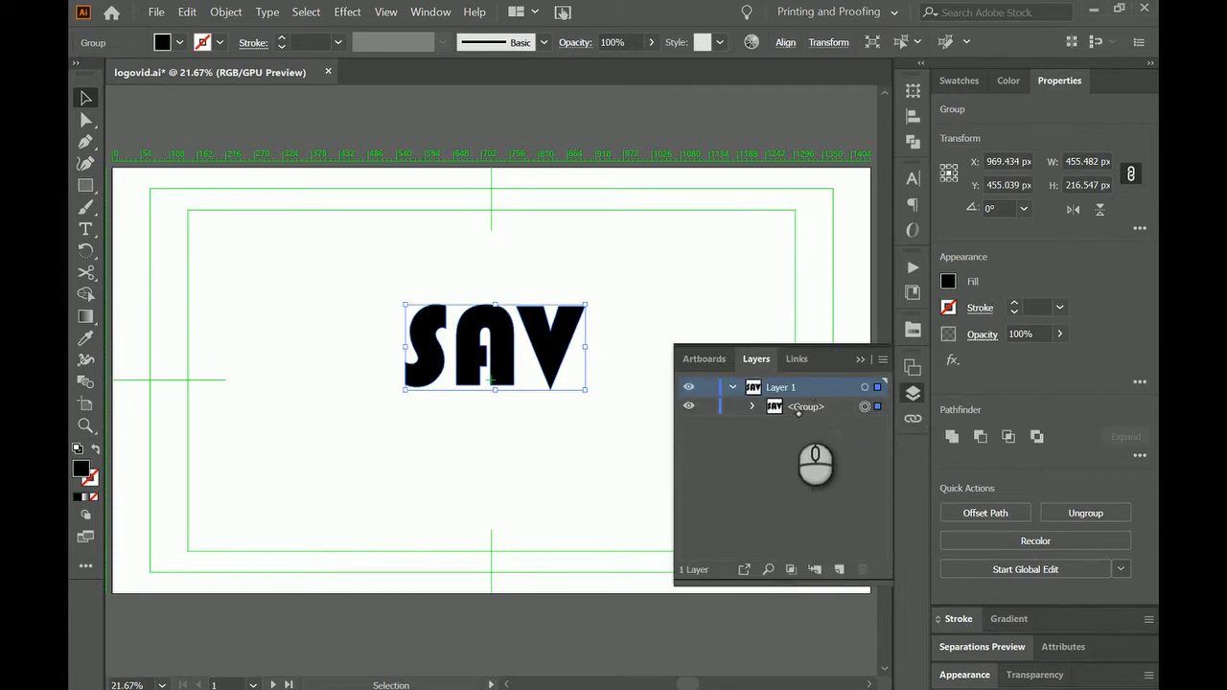
click(754, 407)
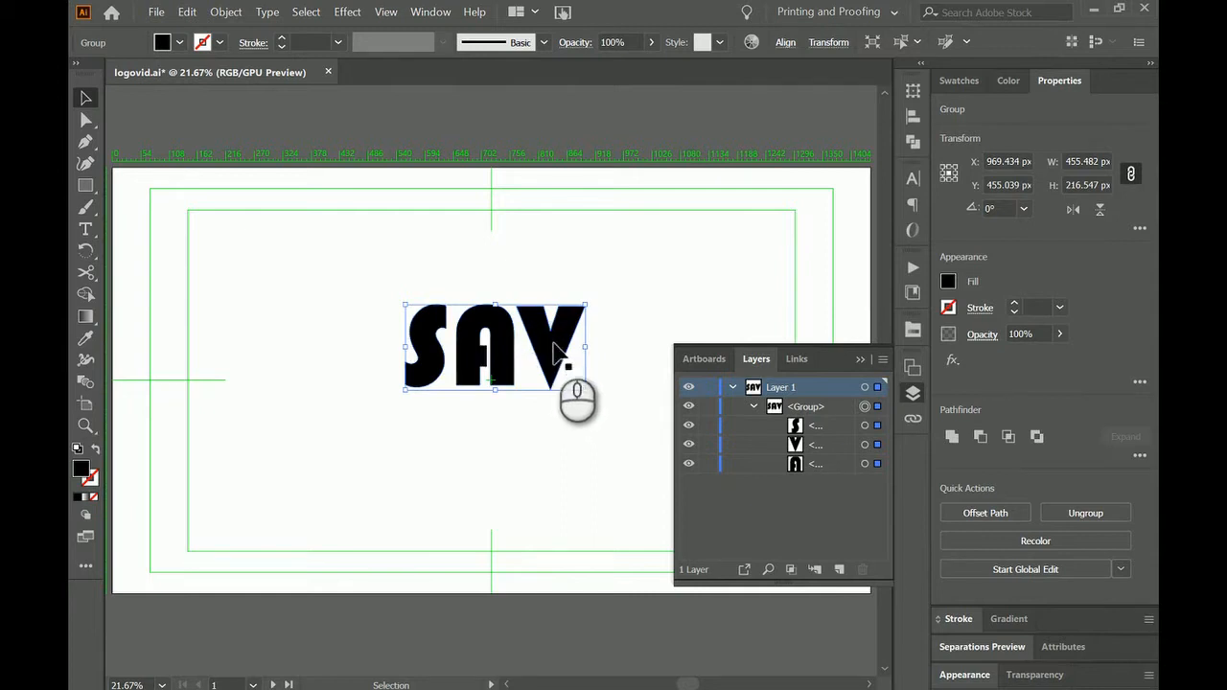
double_click(558, 353)
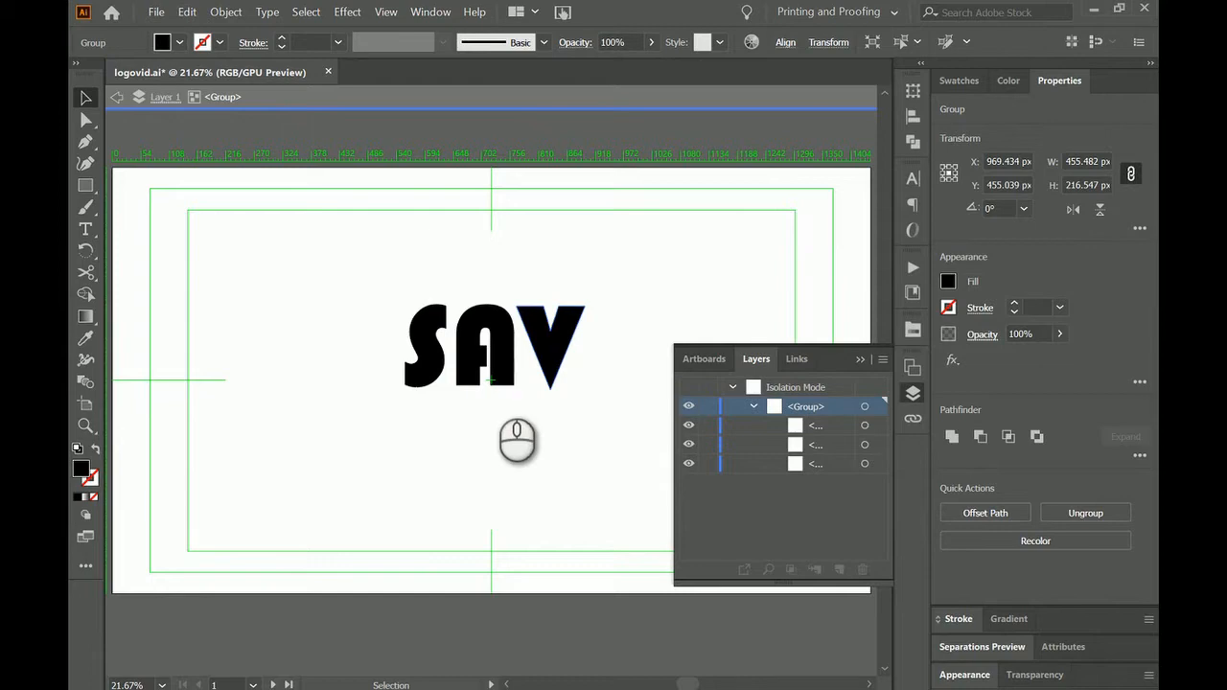
double_click(491, 380)
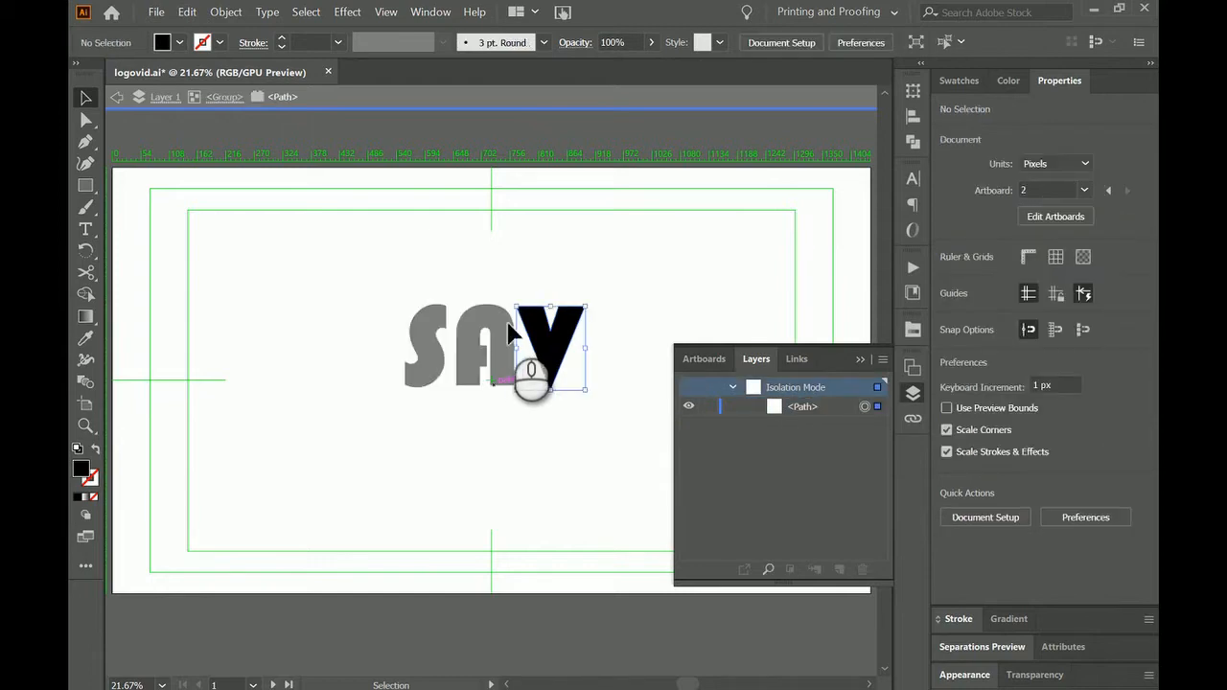
click(529, 364)
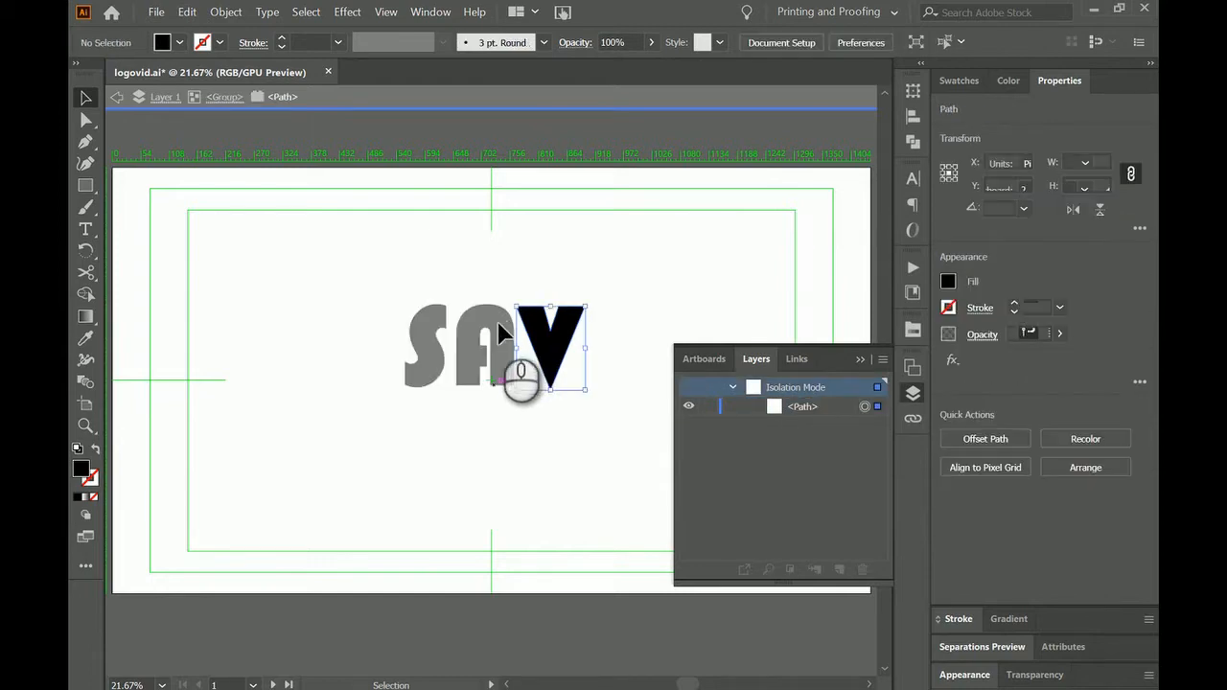
double_click(470, 409)
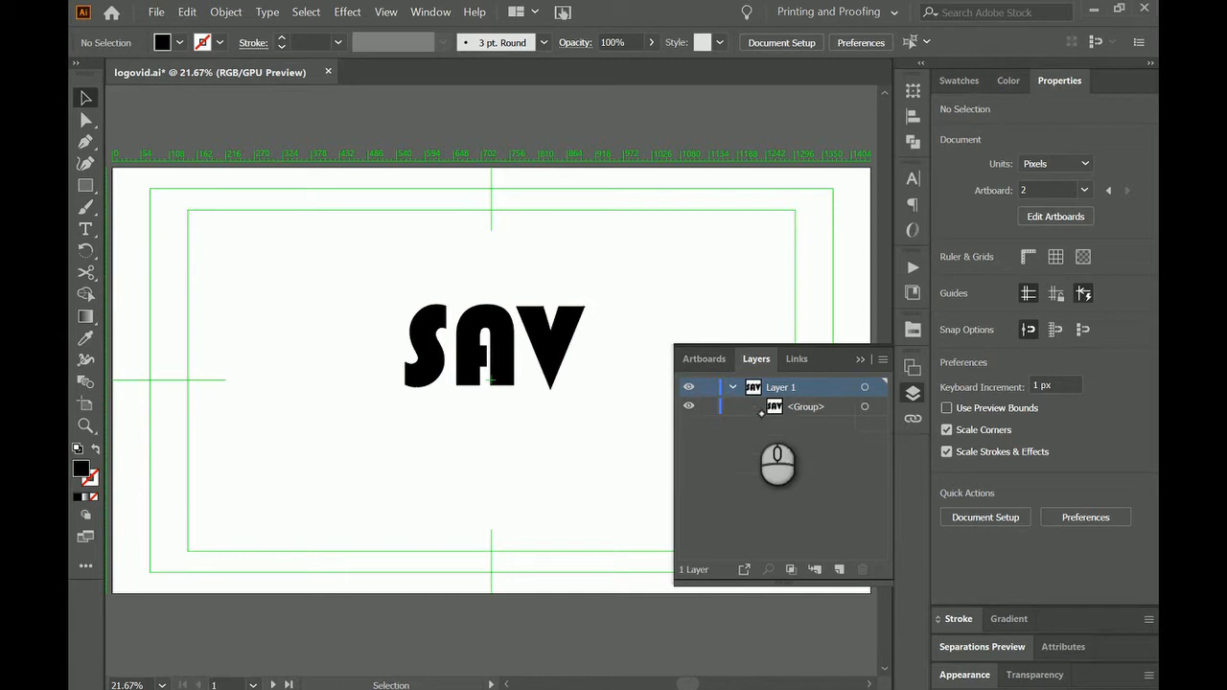
Draw a rectangle about 514 by 331 px that completely covers the SAV lettering.
click(865, 407)
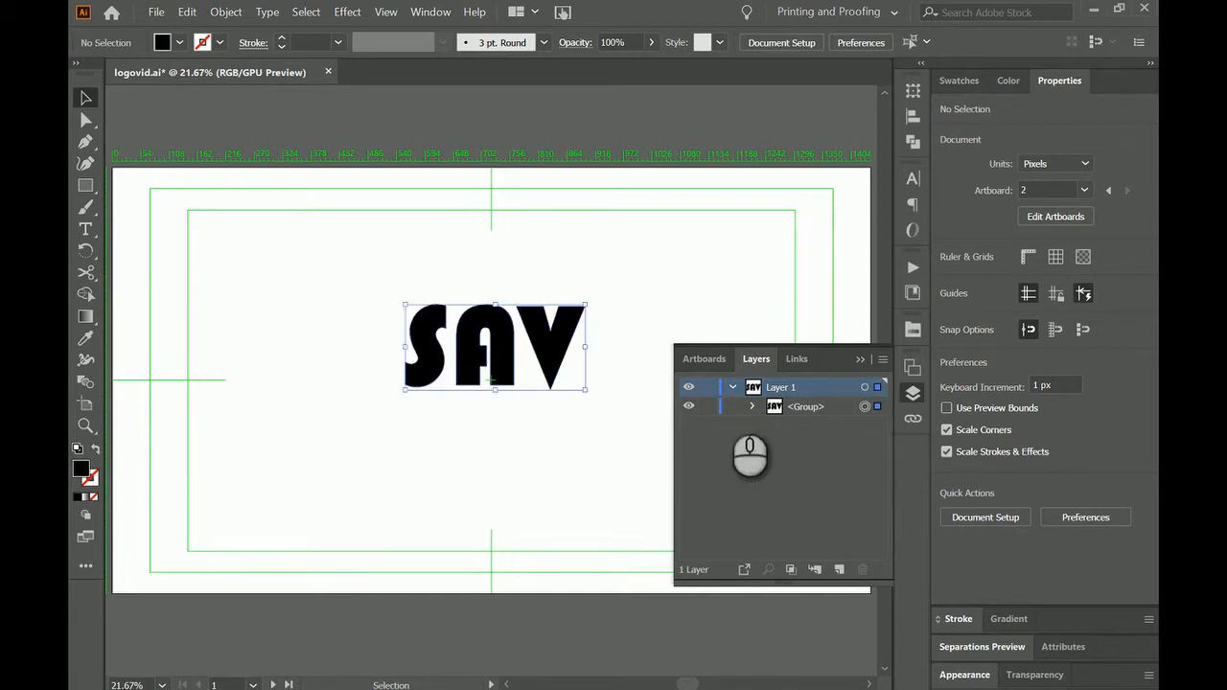
click(85, 186)
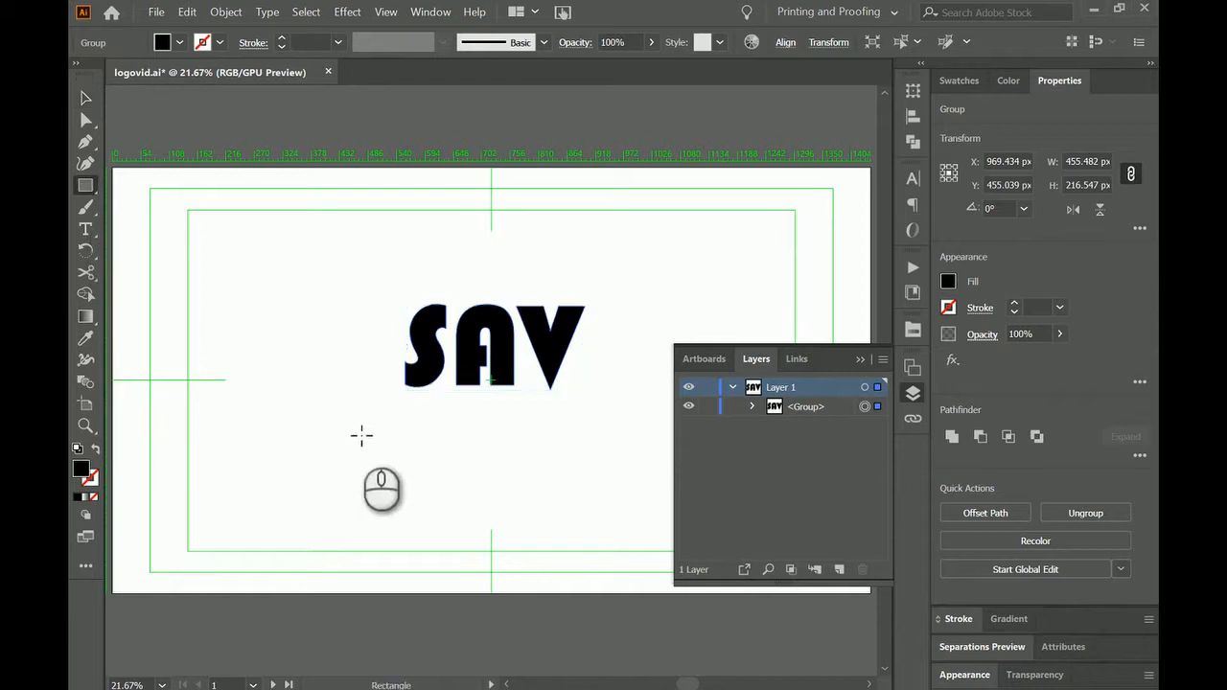
drag(394, 283, 591, 407)
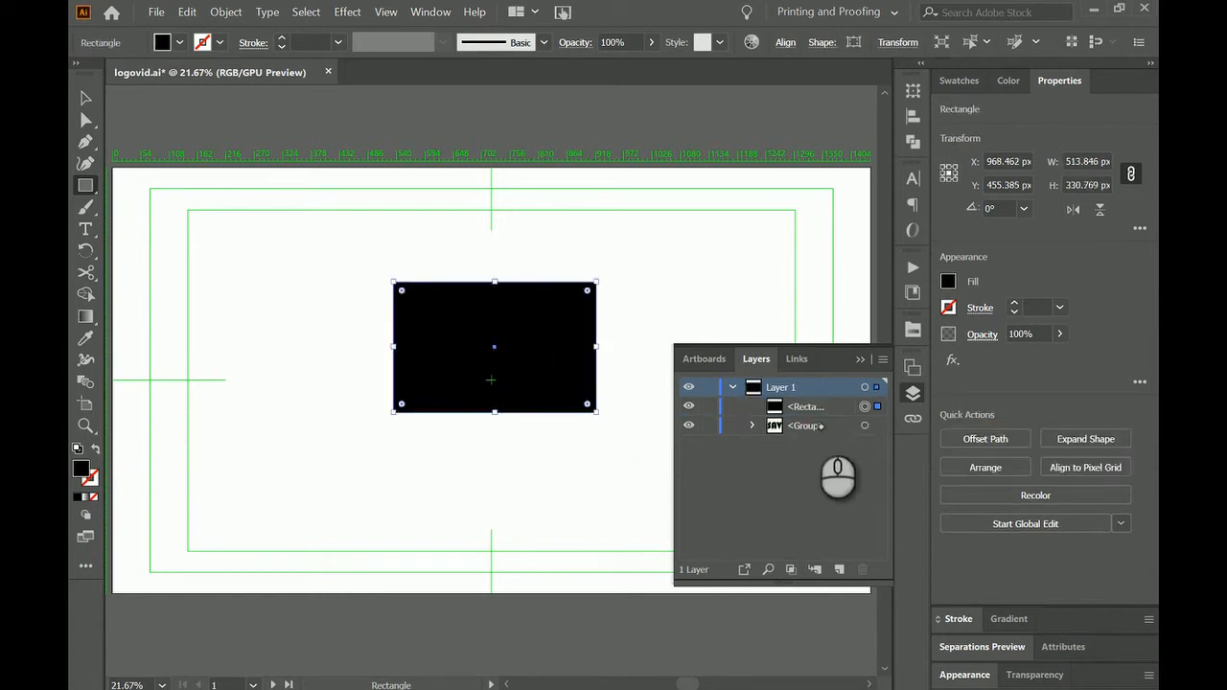
Compare the stacking of the rectangle and the letter group, and fill the rectangle with red.
click(816, 408)
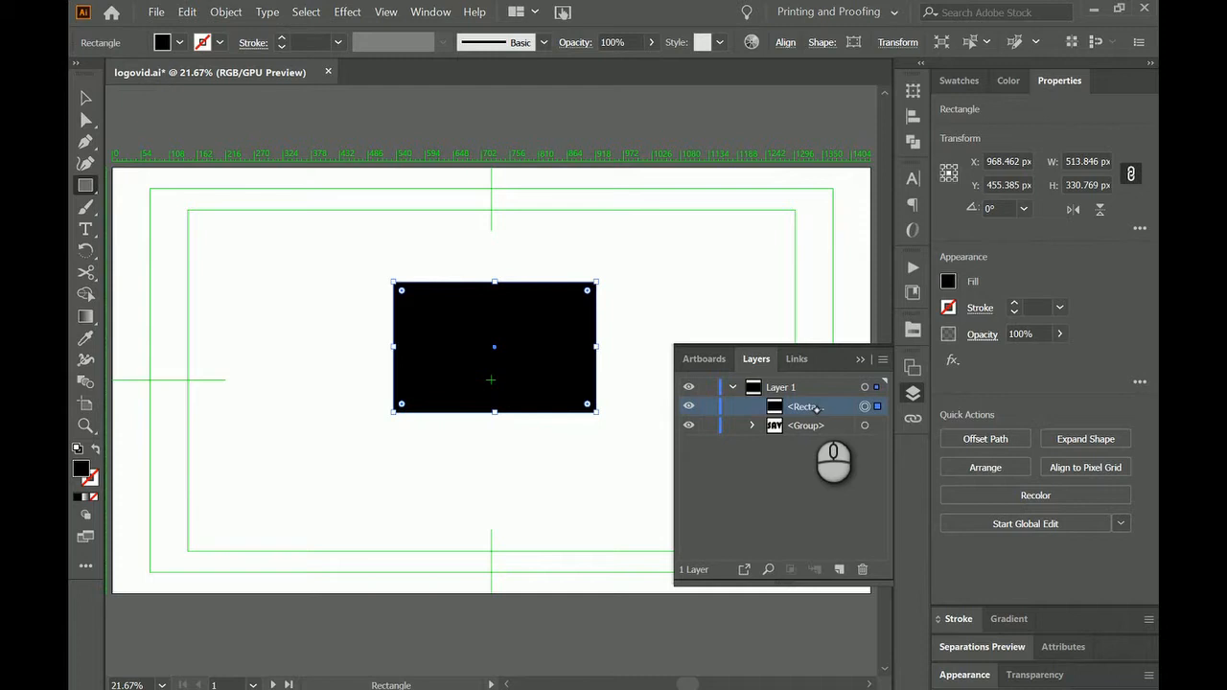
click(815, 431)
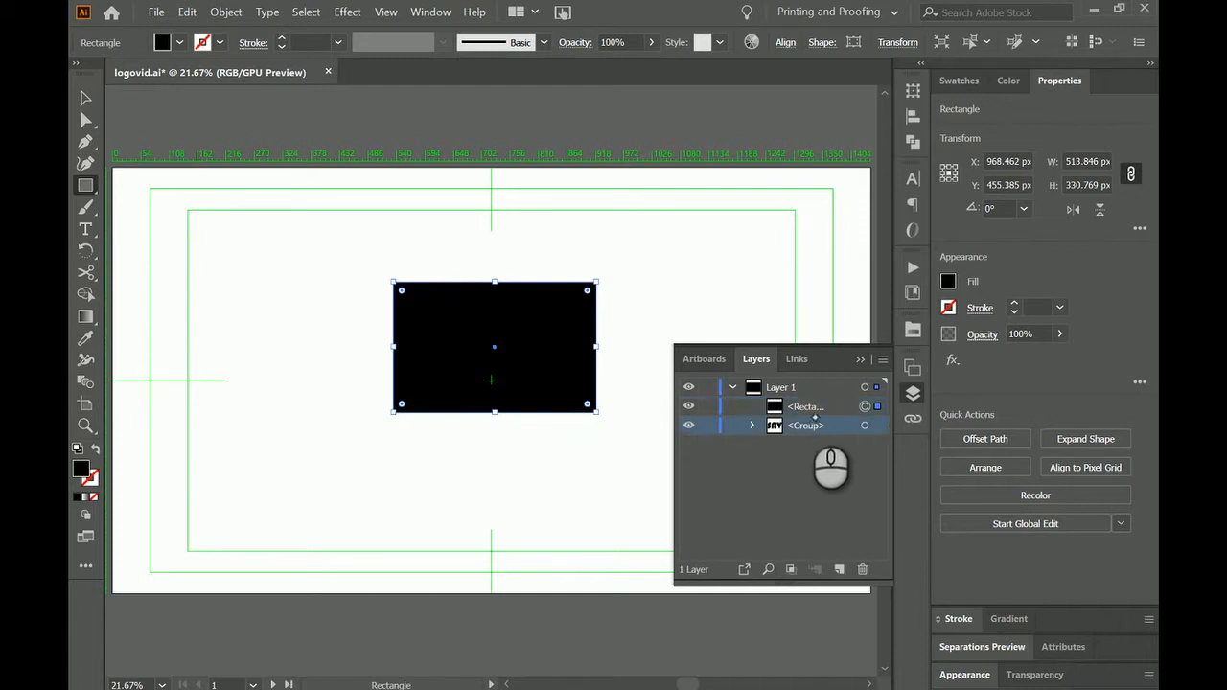
click(816, 413)
click(752, 425)
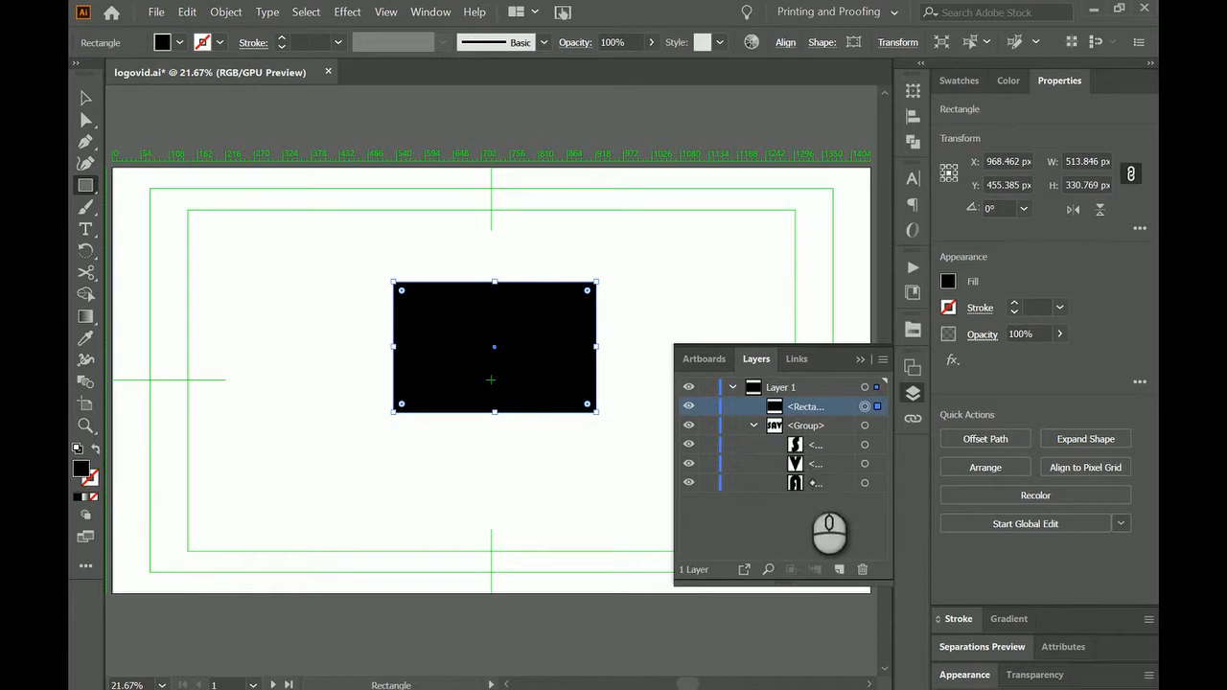
click(754, 425)
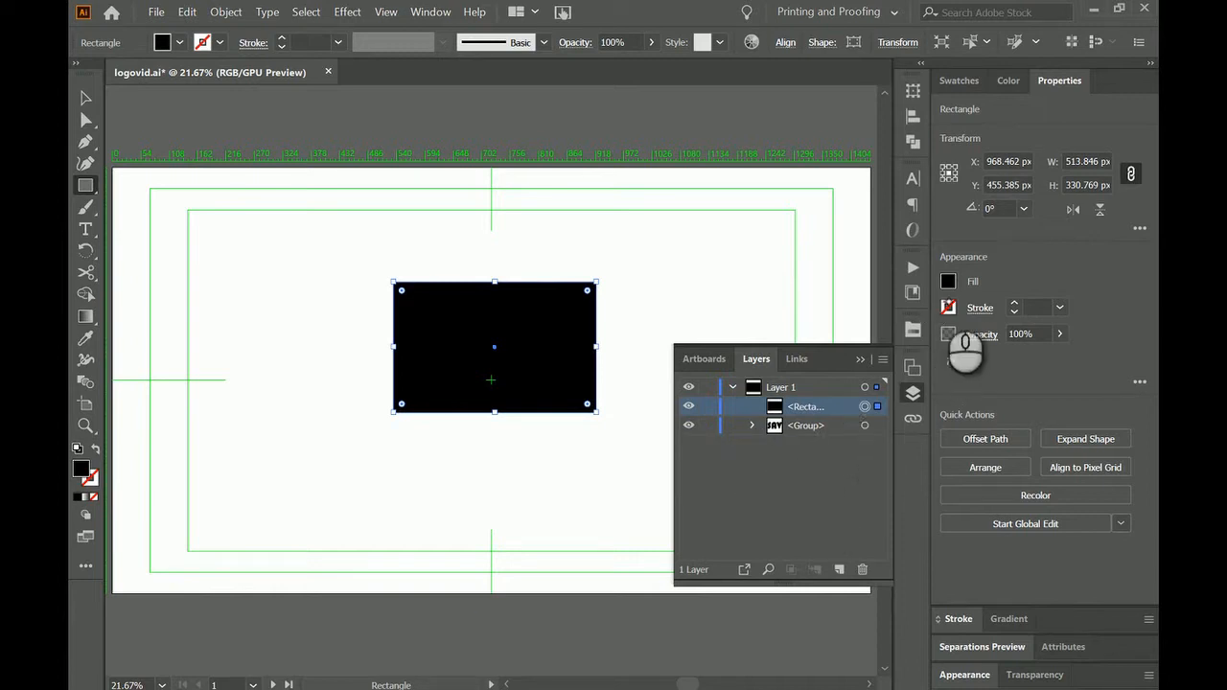
click(949, 281)
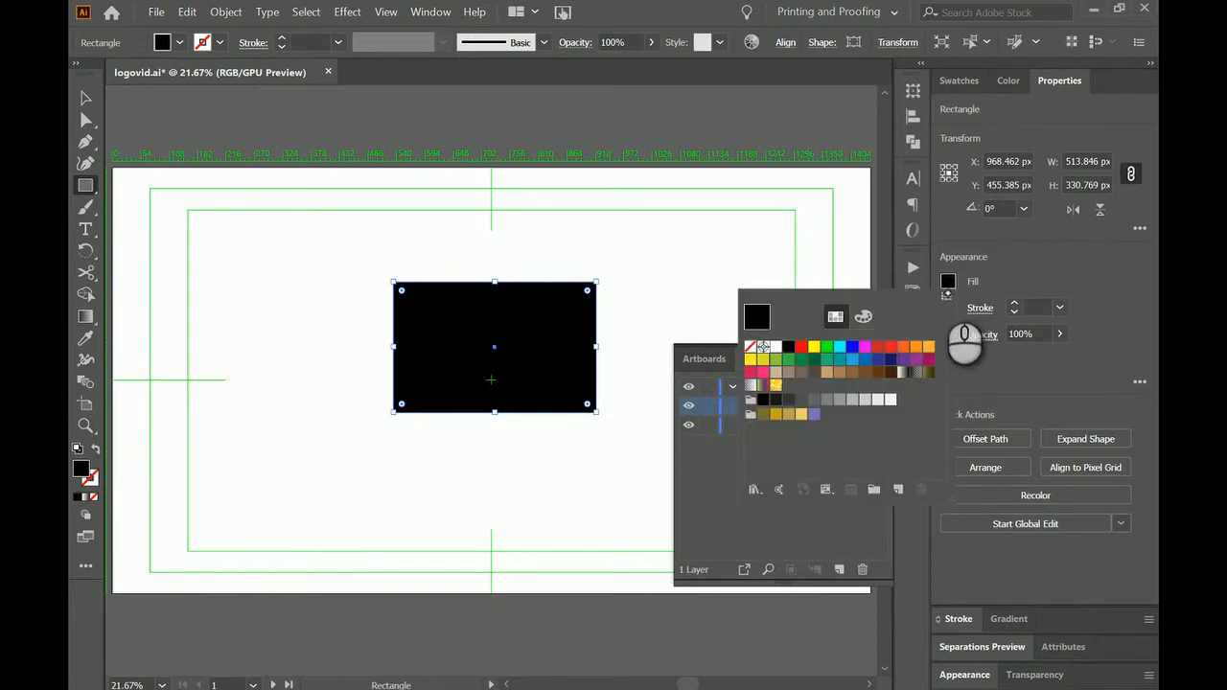
click(803, 348)
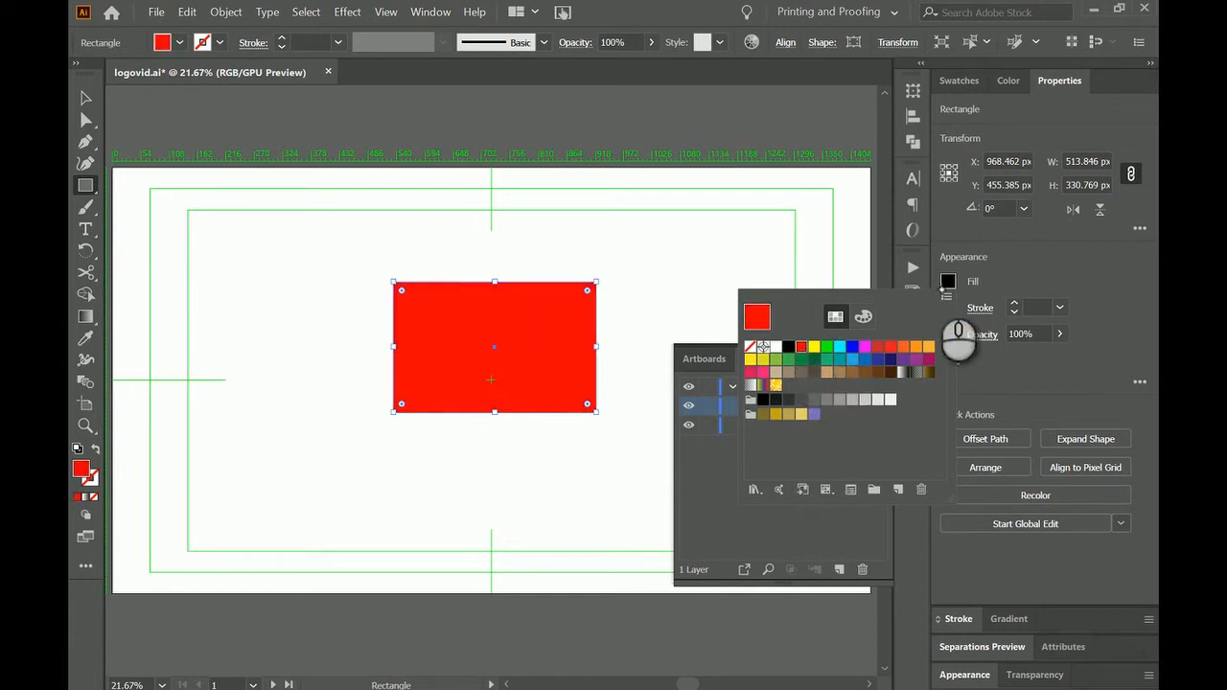
Move the red rectangle behind the SAV letter group and align both on their vertical centers.
click(723, 471)
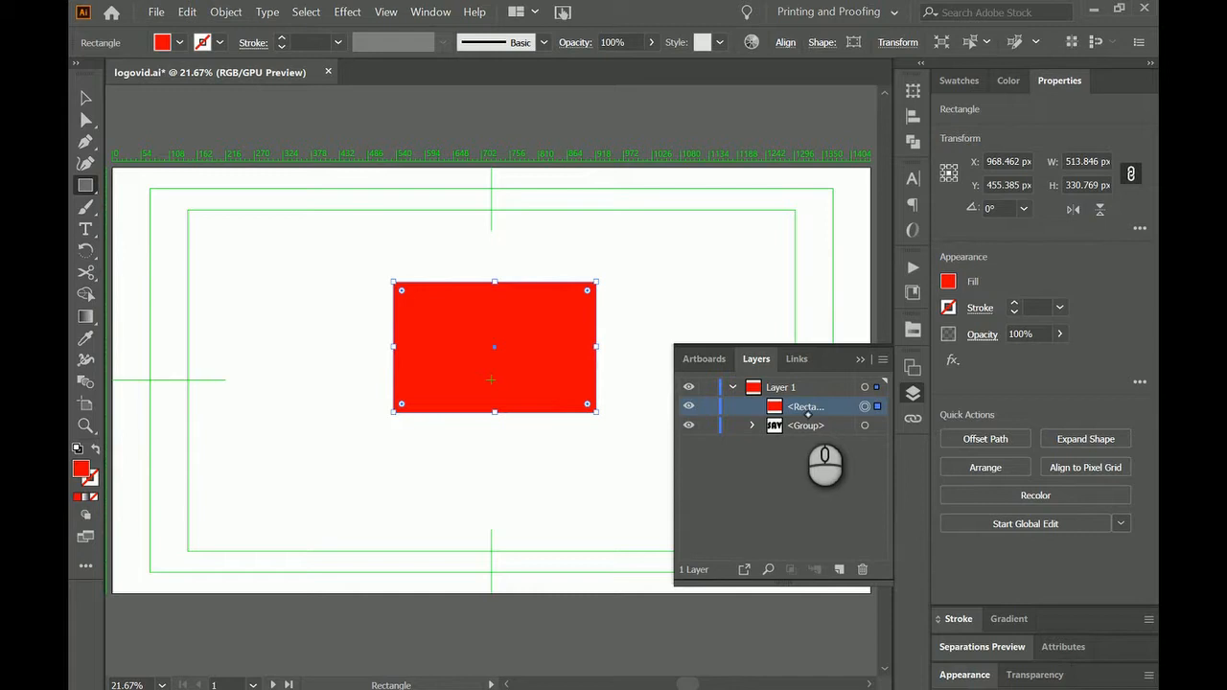
drag(806, 409, 811, 435)
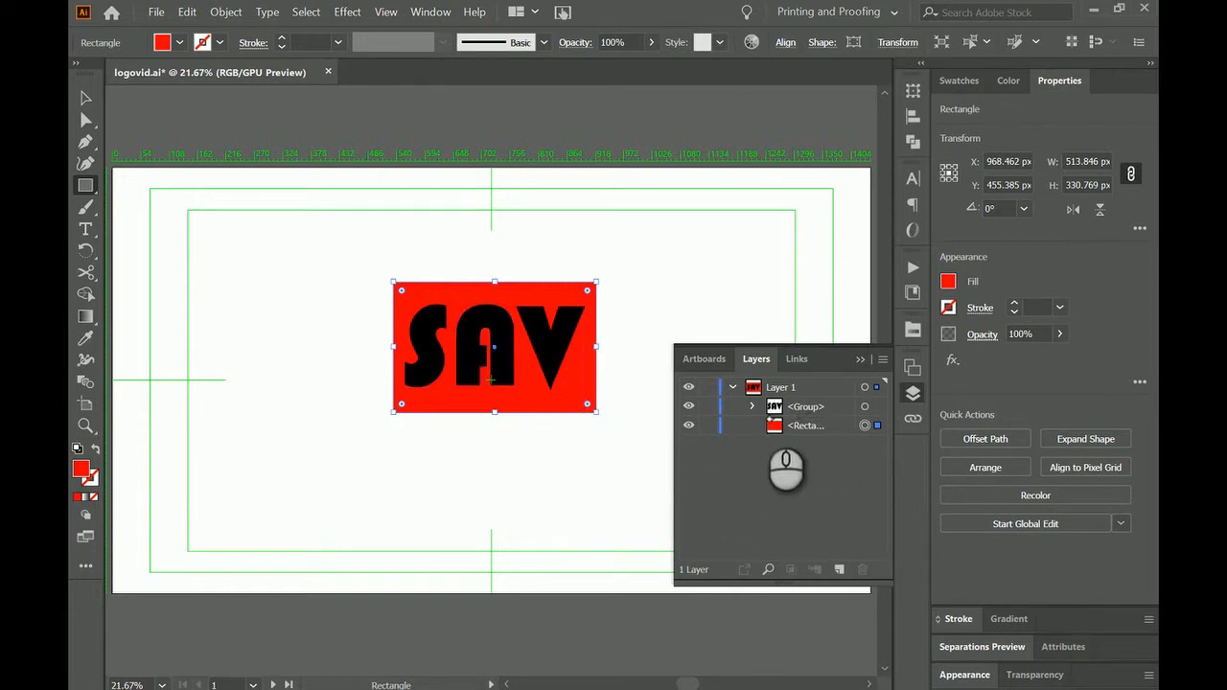
ctrl+click(866, 406)
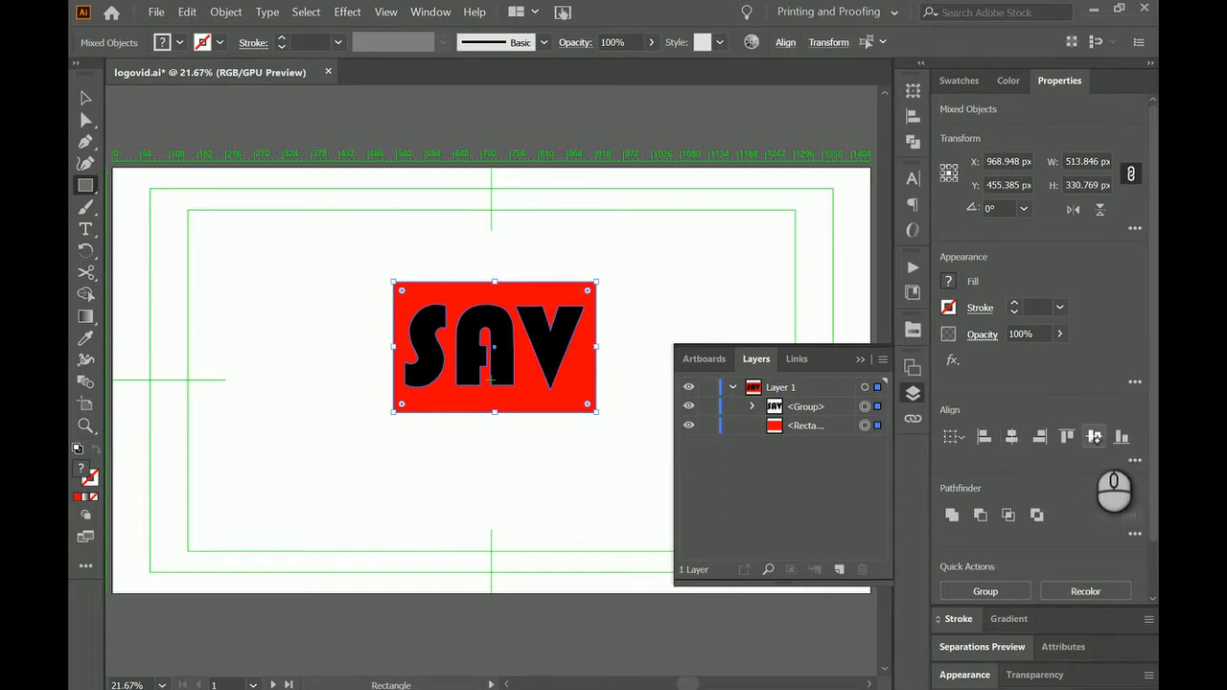
click(1094, 438)
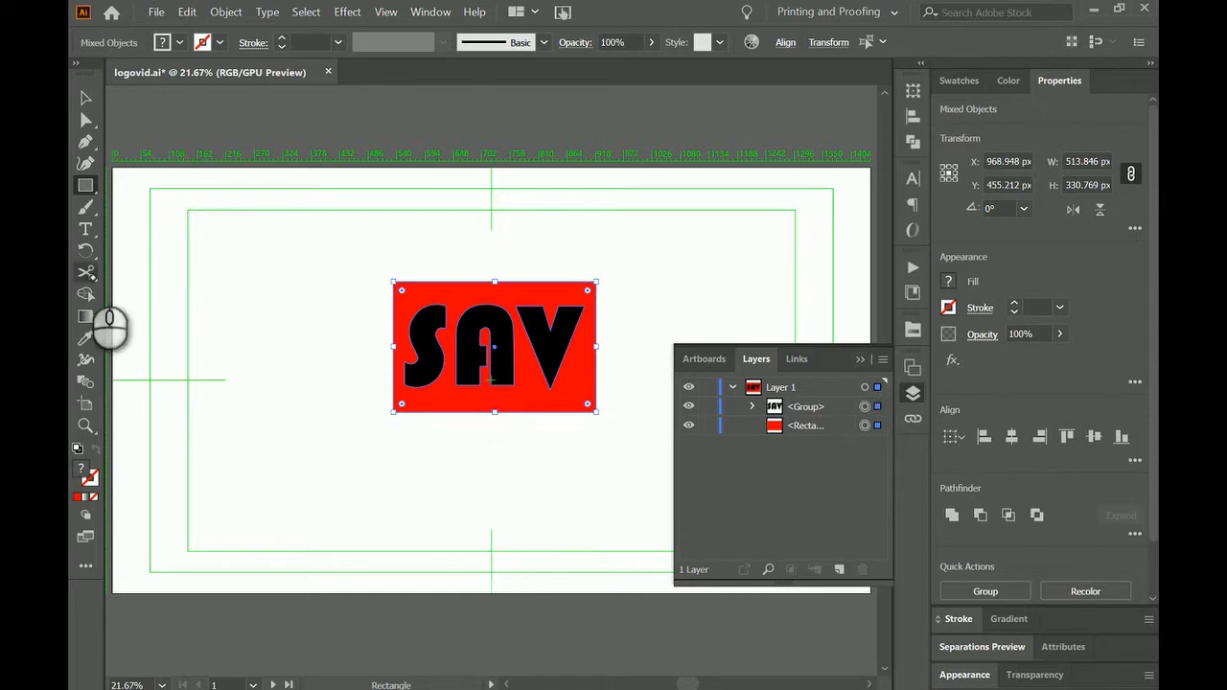
Cut the red rectangle into upper and lower halves with the Scissors tool at the middle of its two side edges.
click(86, 272)
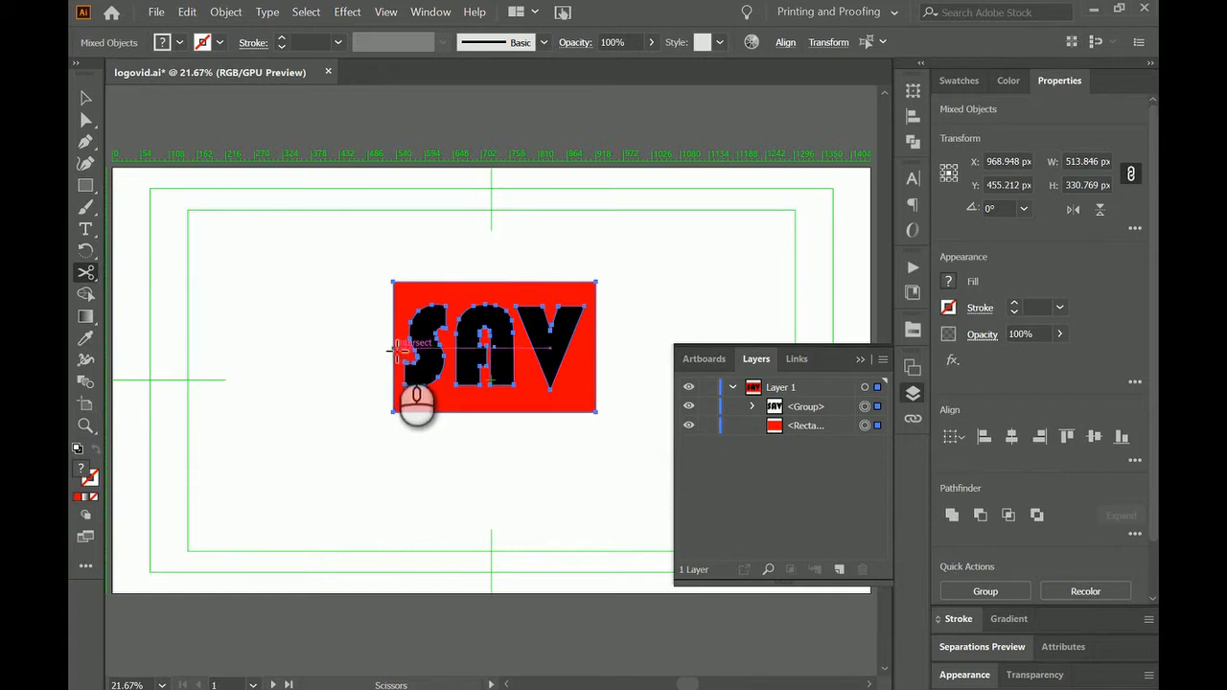
click(395, 351)
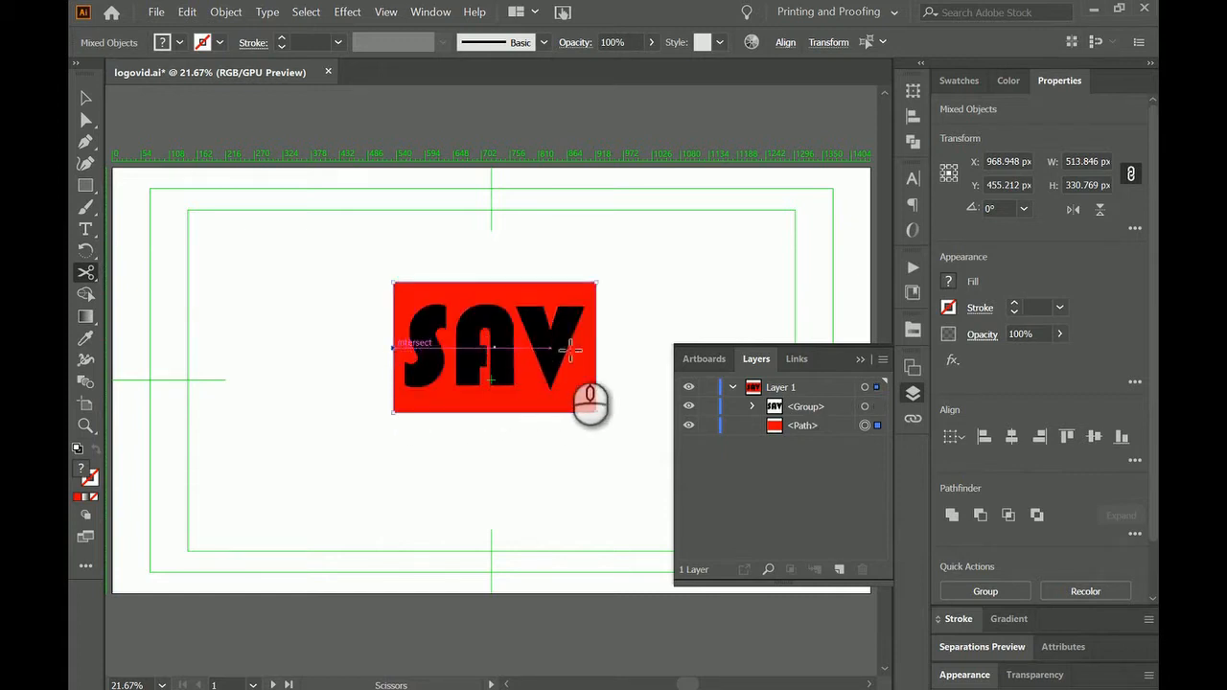
click(598, 351)
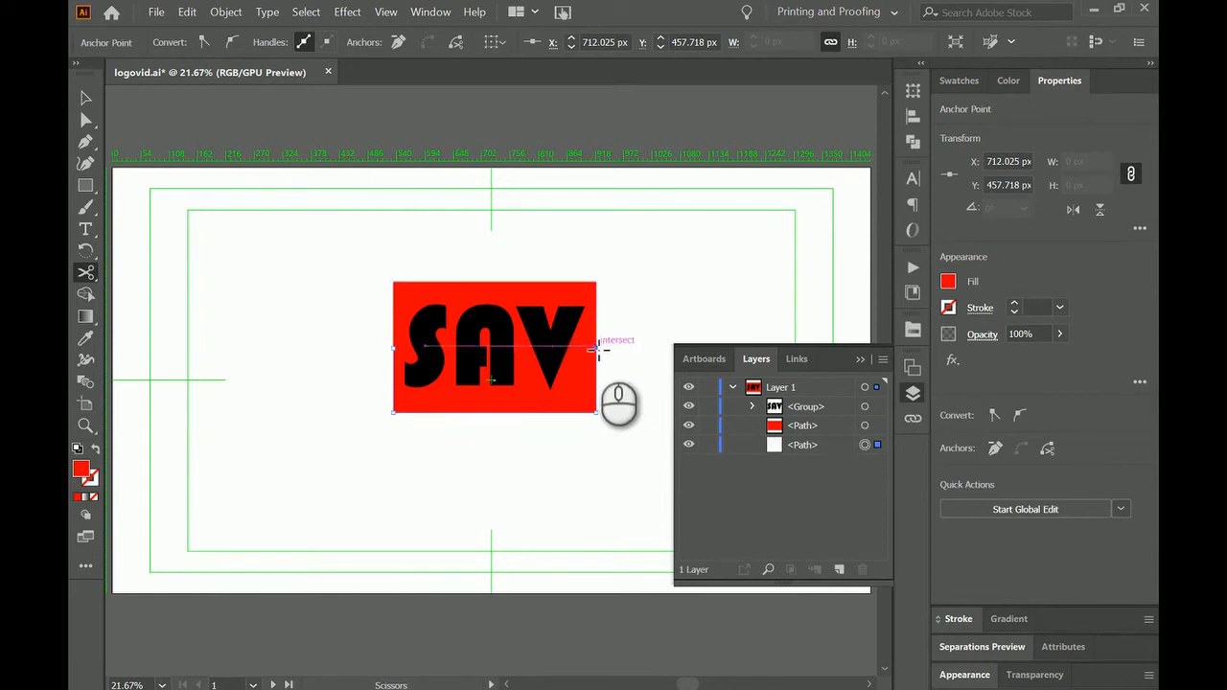
click(598, 351)
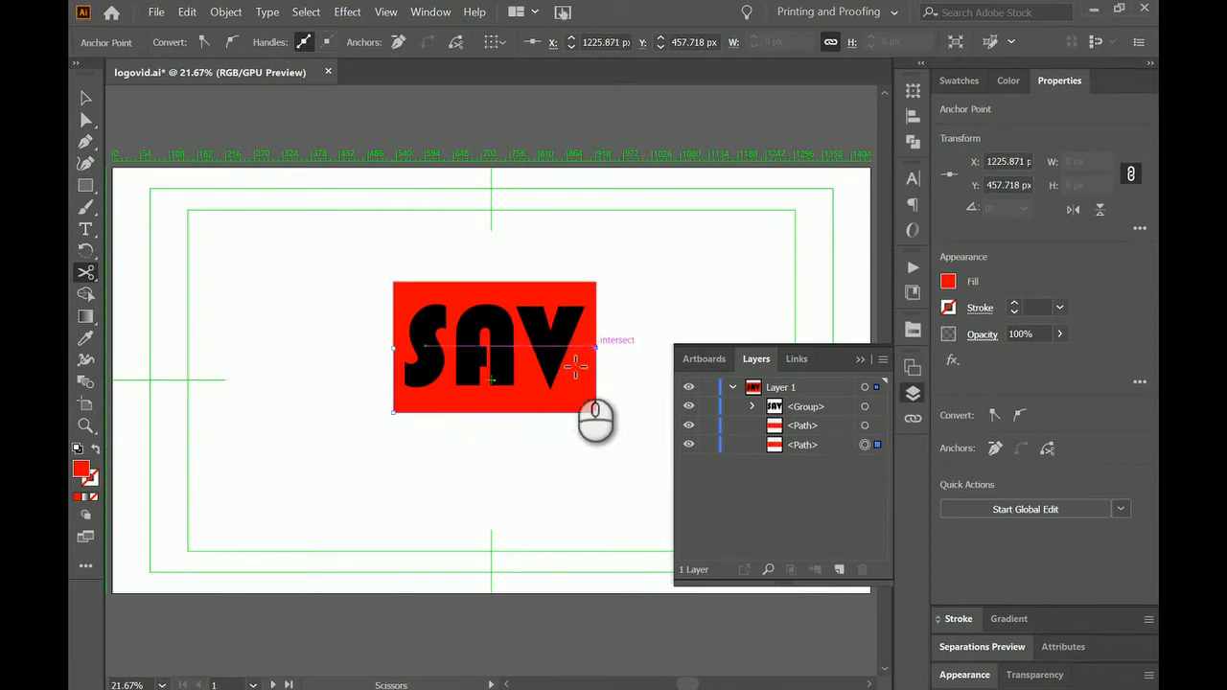
Check each rectangle half by toggling its visibility, leaving the upper half hidden and the lower half shown.
click(687, 426)
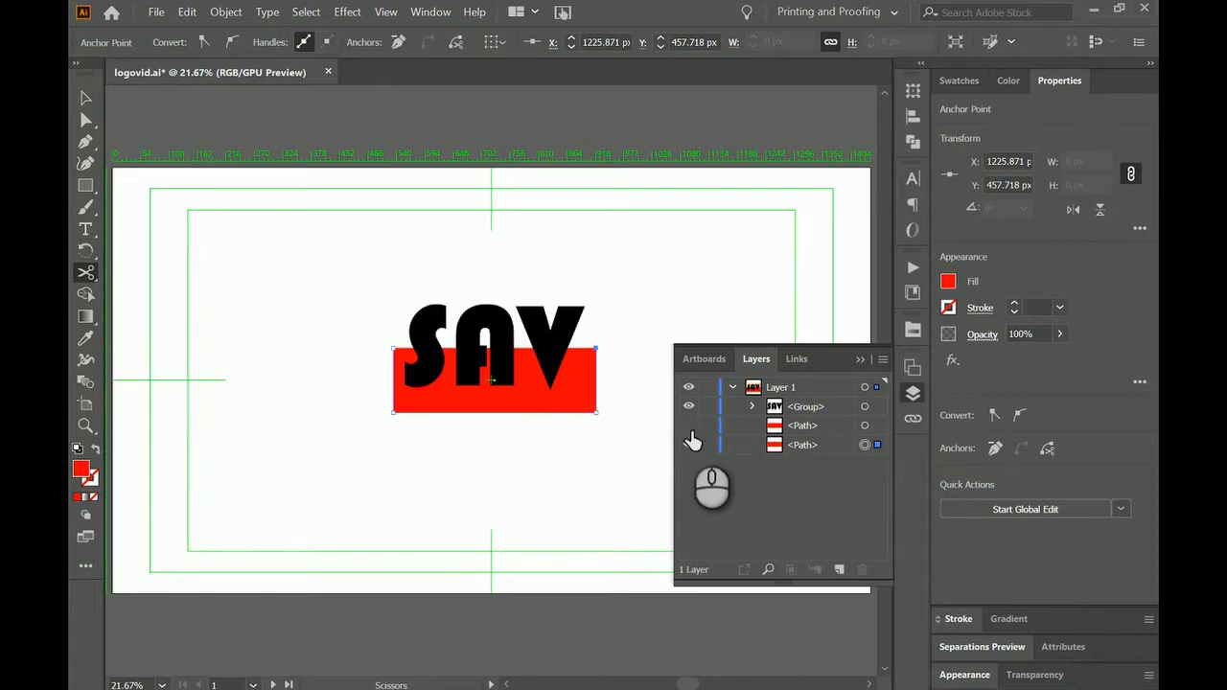
click(688, 427)
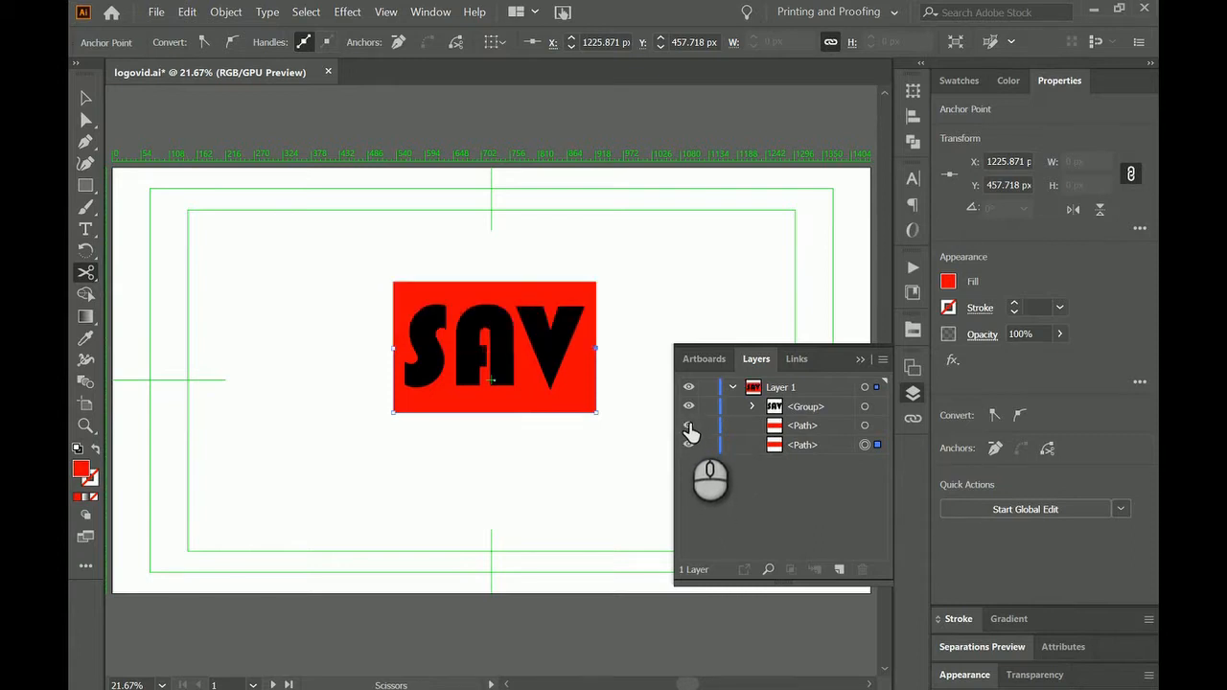
click(688, 445)
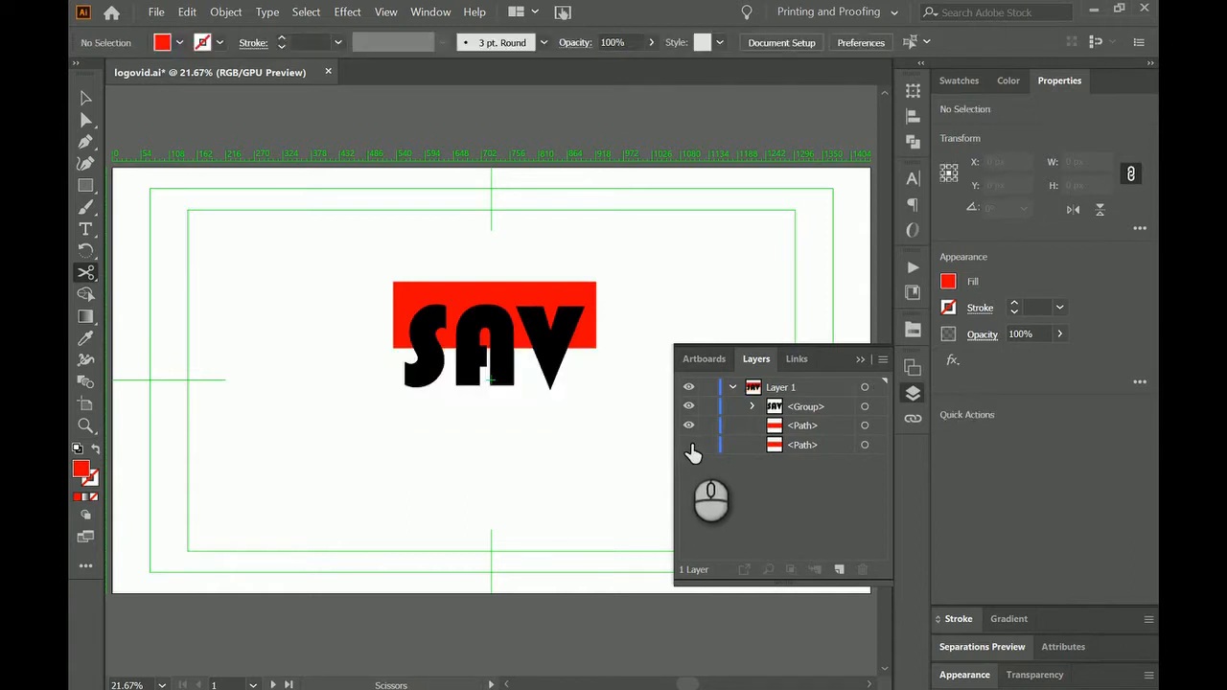
click(688, 444)
click(688, 425)
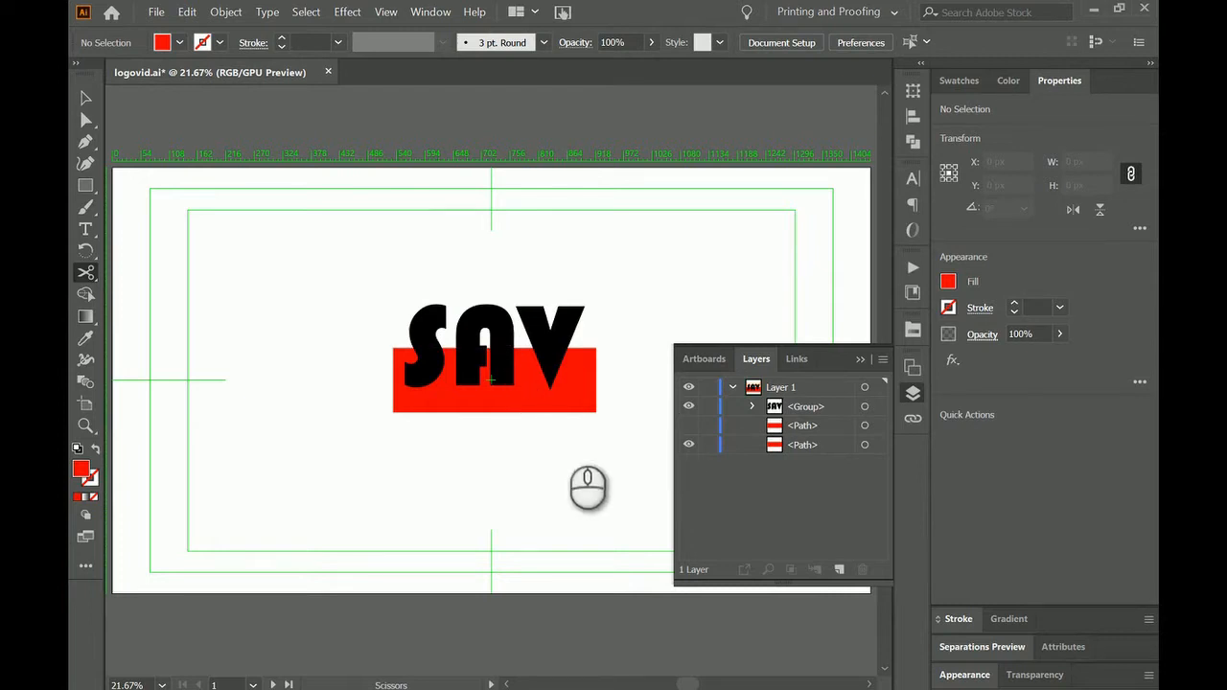
Combine the lower rectangle half and the SAV letter group with the Pathfinder Exclude operation.
click(864, 444)
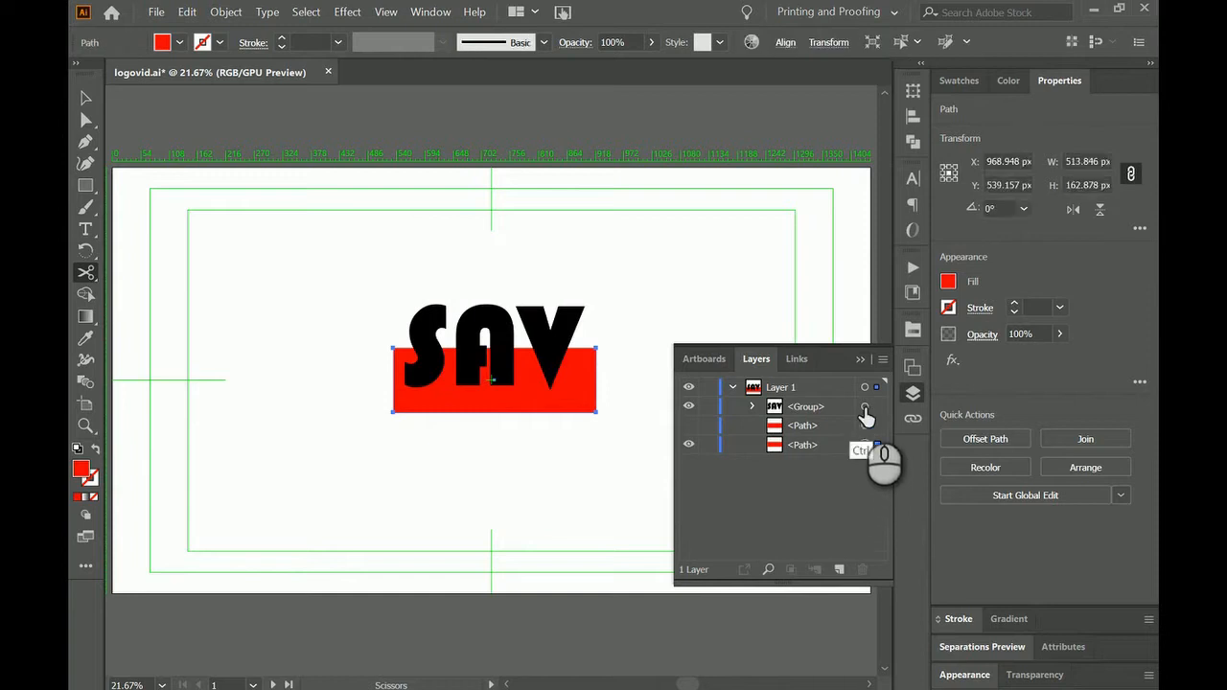
ctrl+click(866, 408)
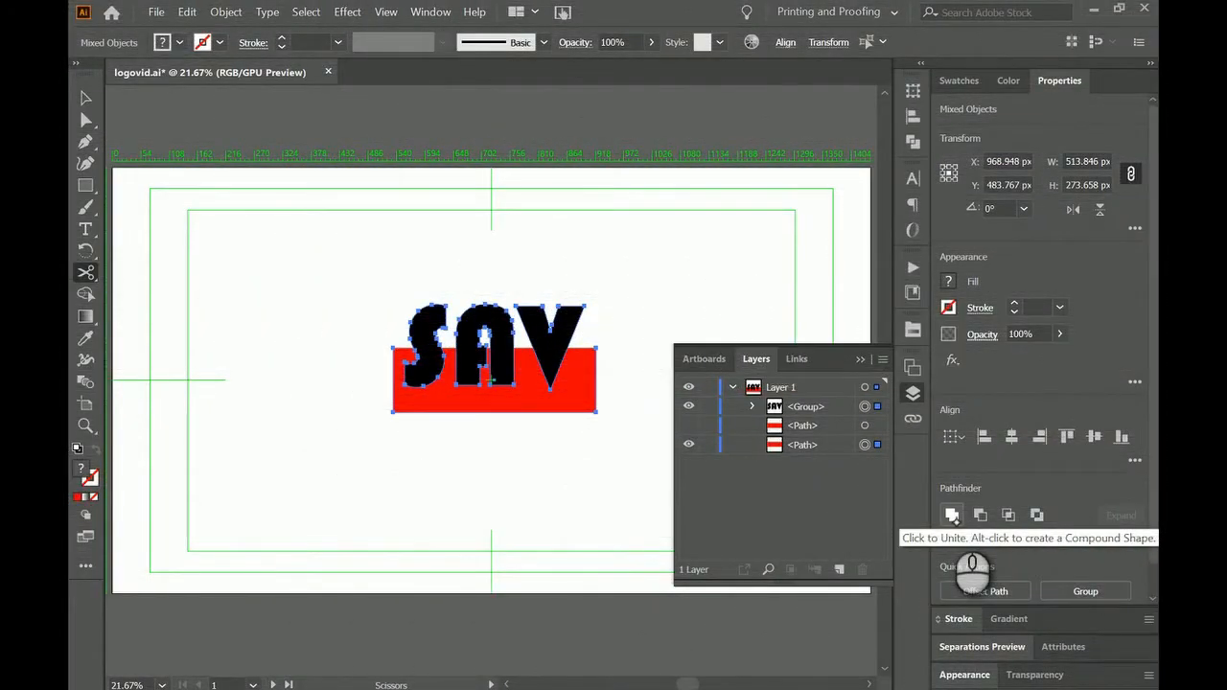
click(1037, 514)
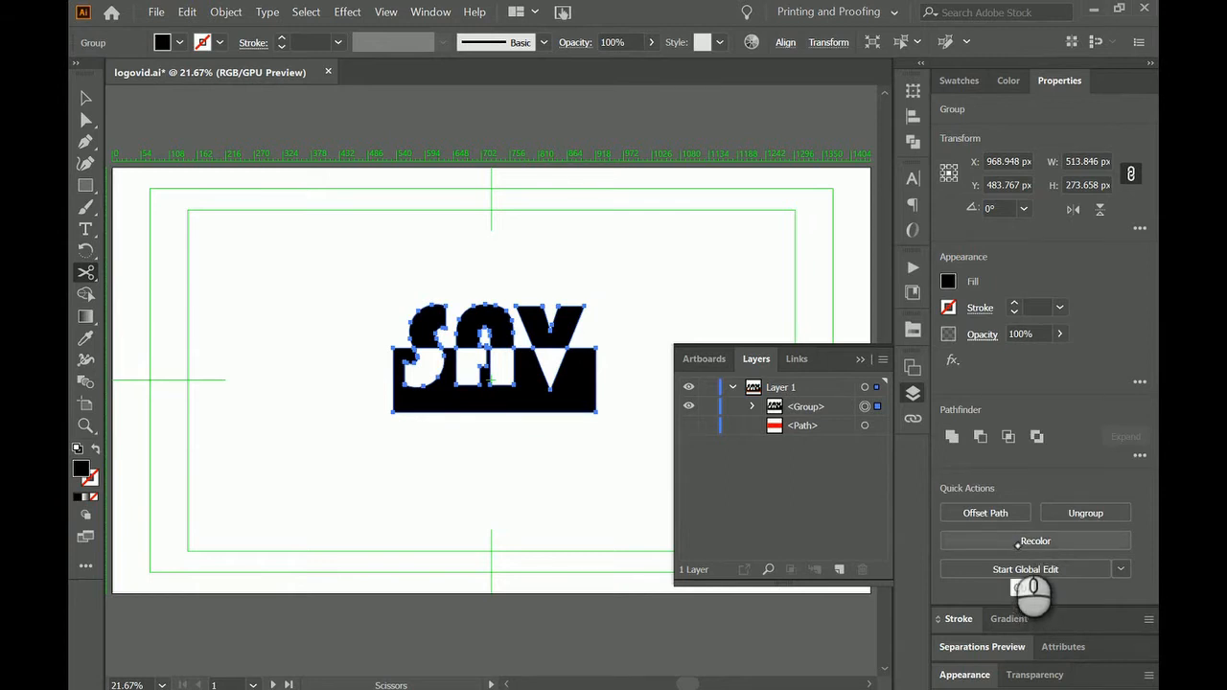
Undo the exclusion, try Unite and Minus Front on the same shapes, undoing each, and reapply Exclude.
key(ctrl+z)
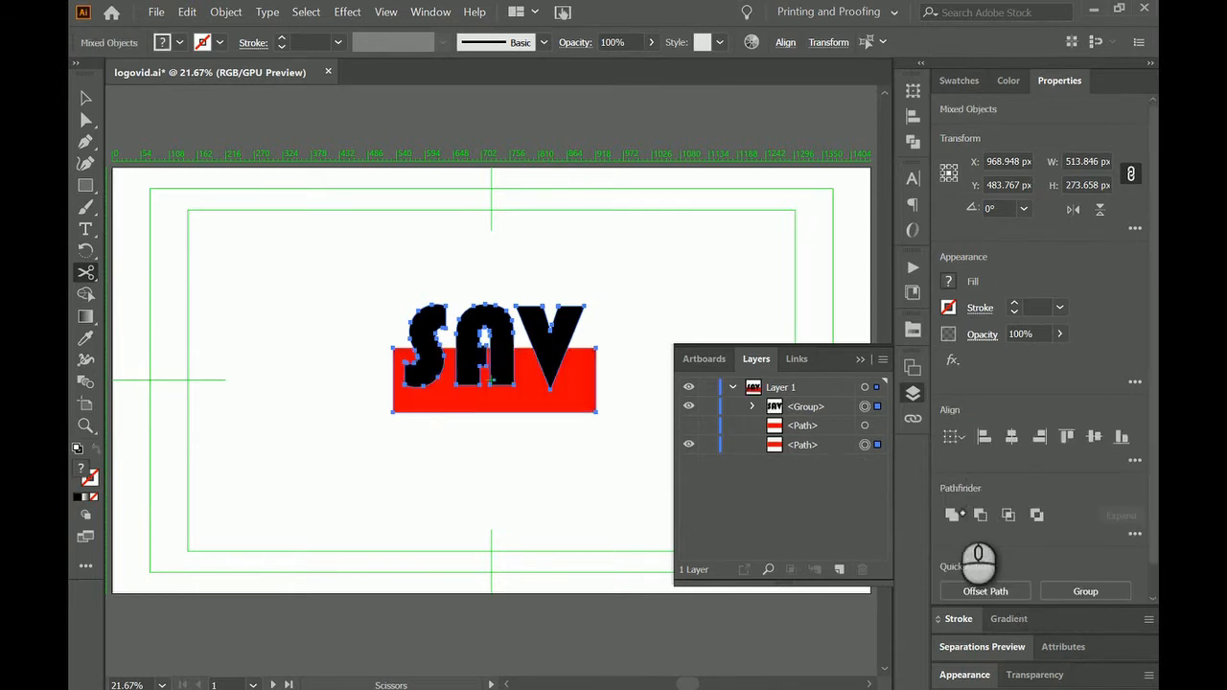
key(ctrl+shift+z)
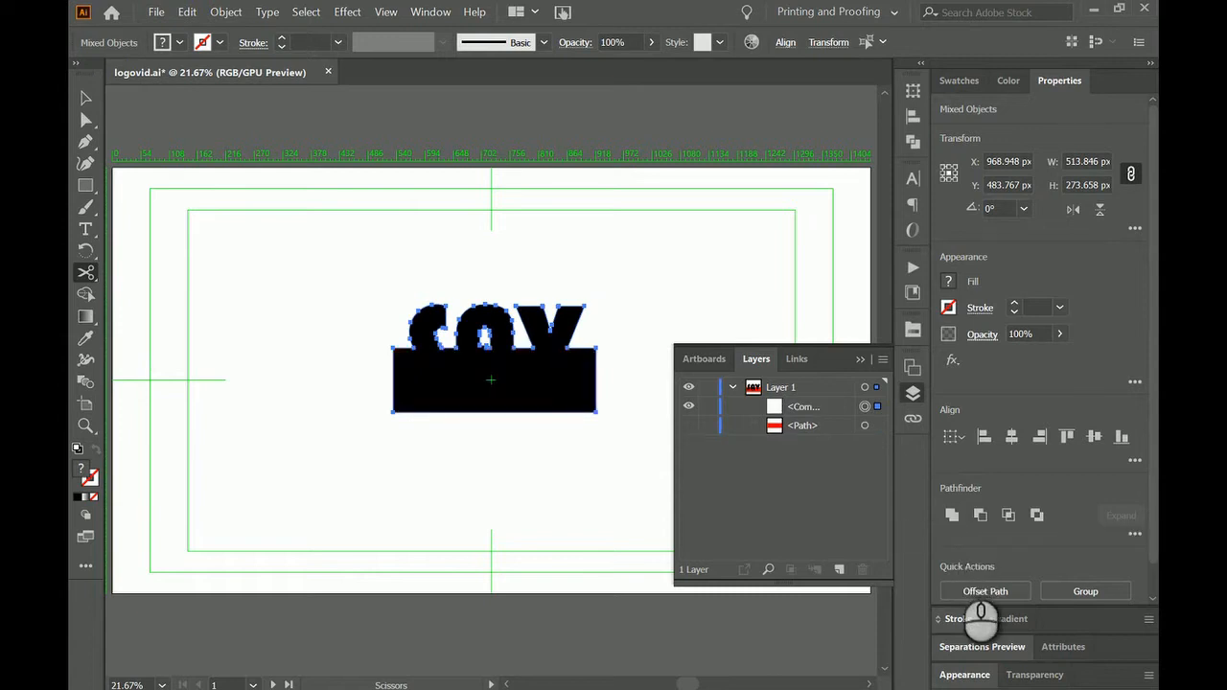
key(ctrl+z)
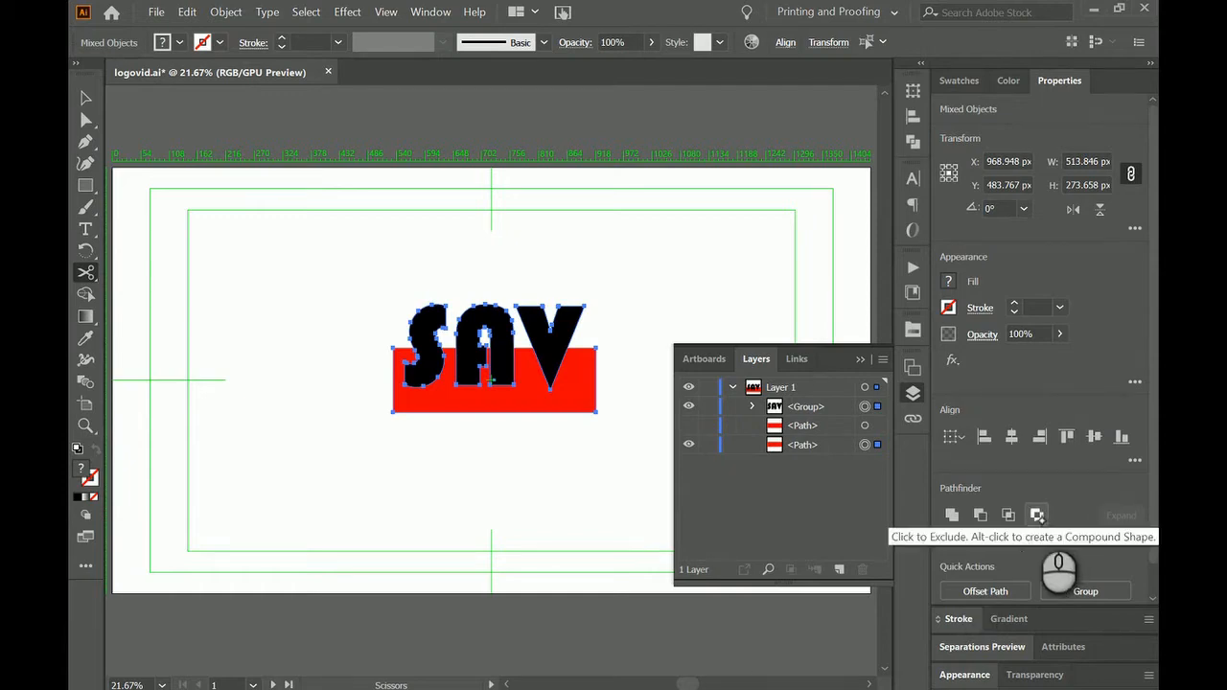
click(979, 515)
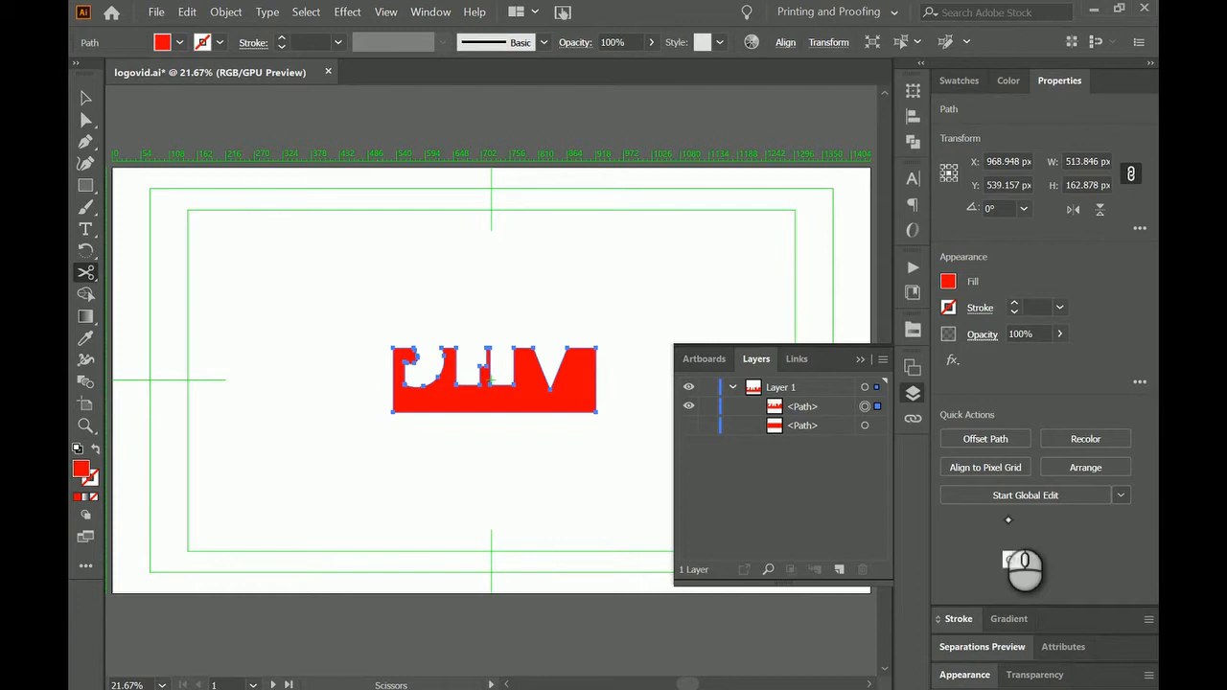
key(ctrl+z)
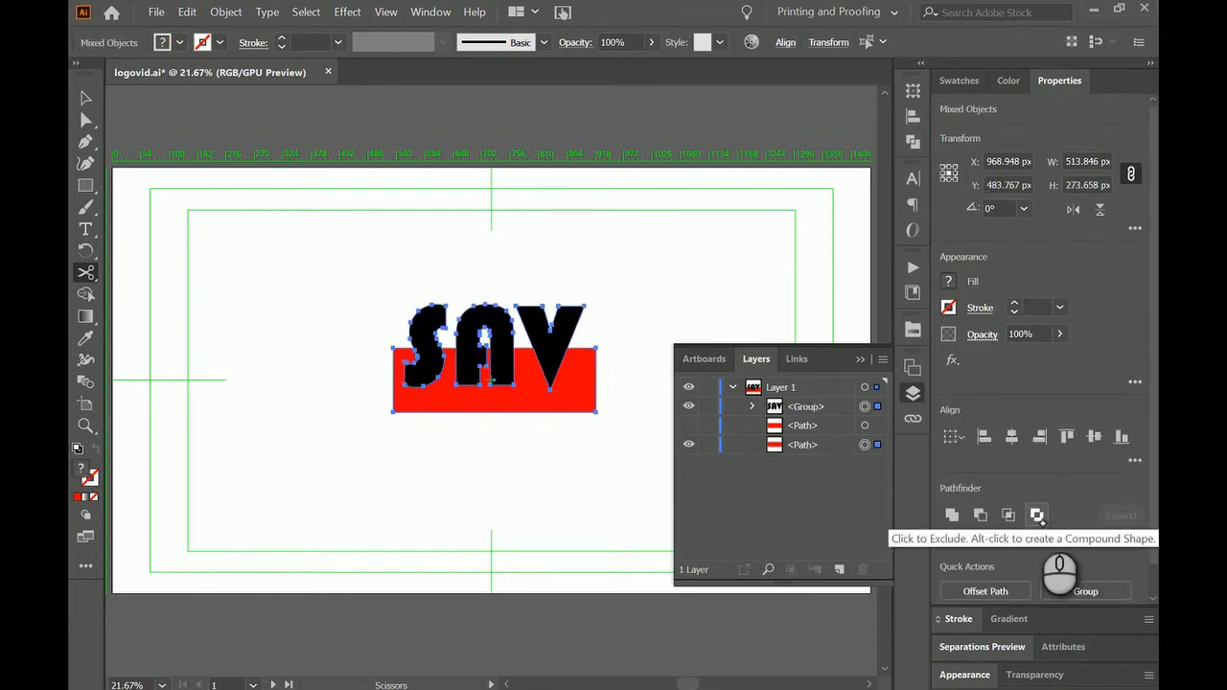
click(1037, 516)
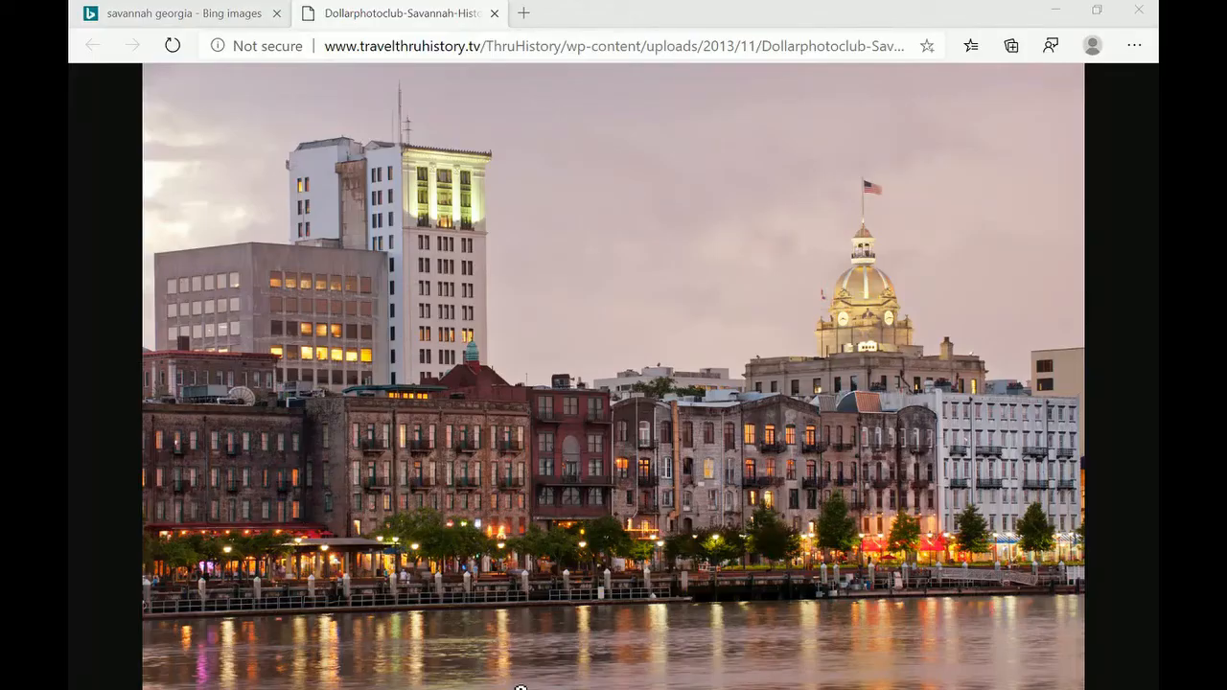
Switch back to Illustrator from the Savannah skyline photo in the browser.
click(567, 688)
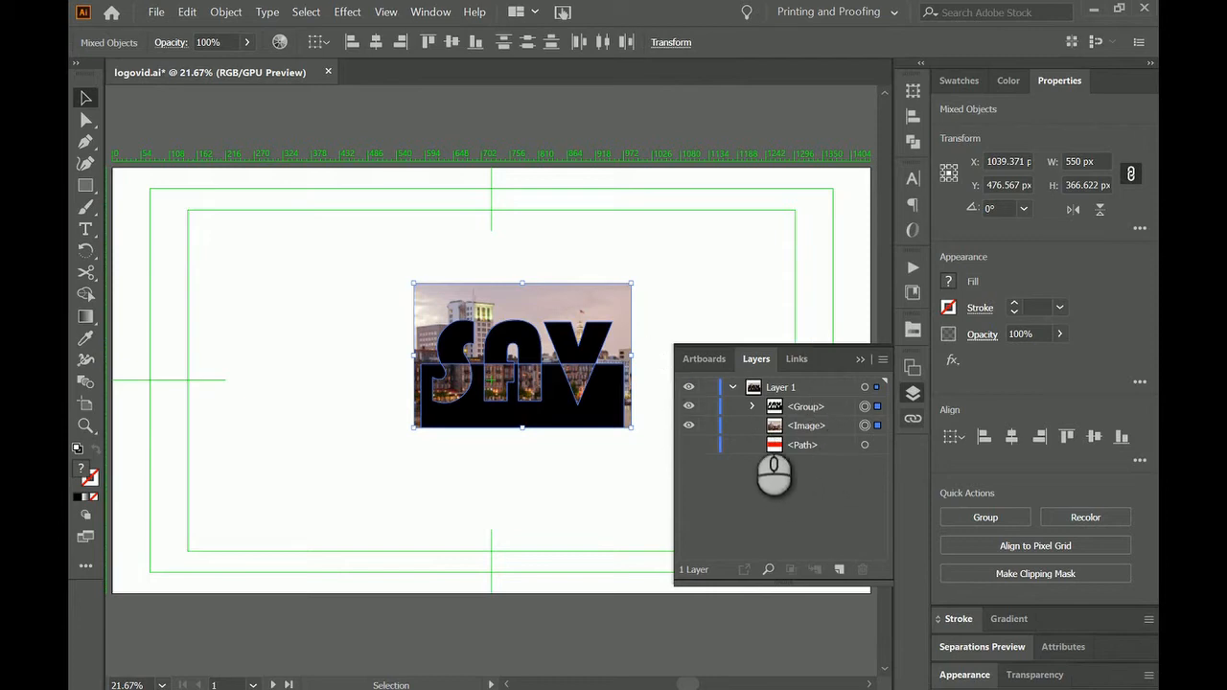
Try to make a clipping mask from the SAV group and the skyline photo, and undo it.
click(226, 12)
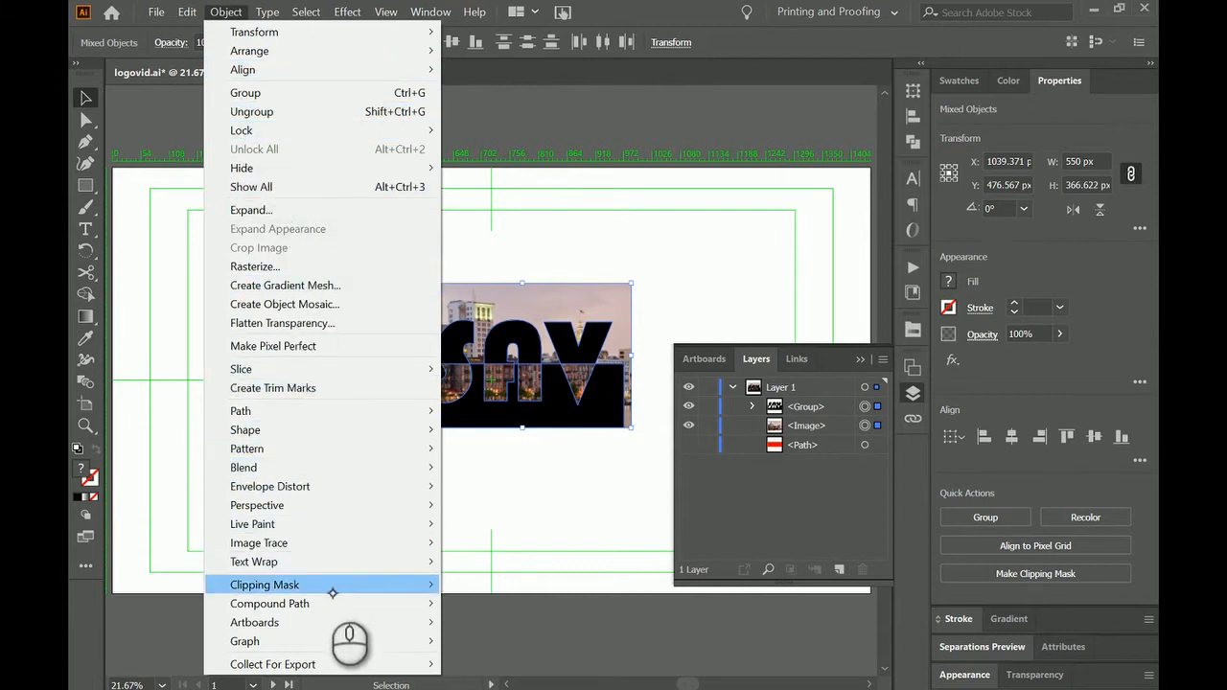
mouse_move(335, 588)
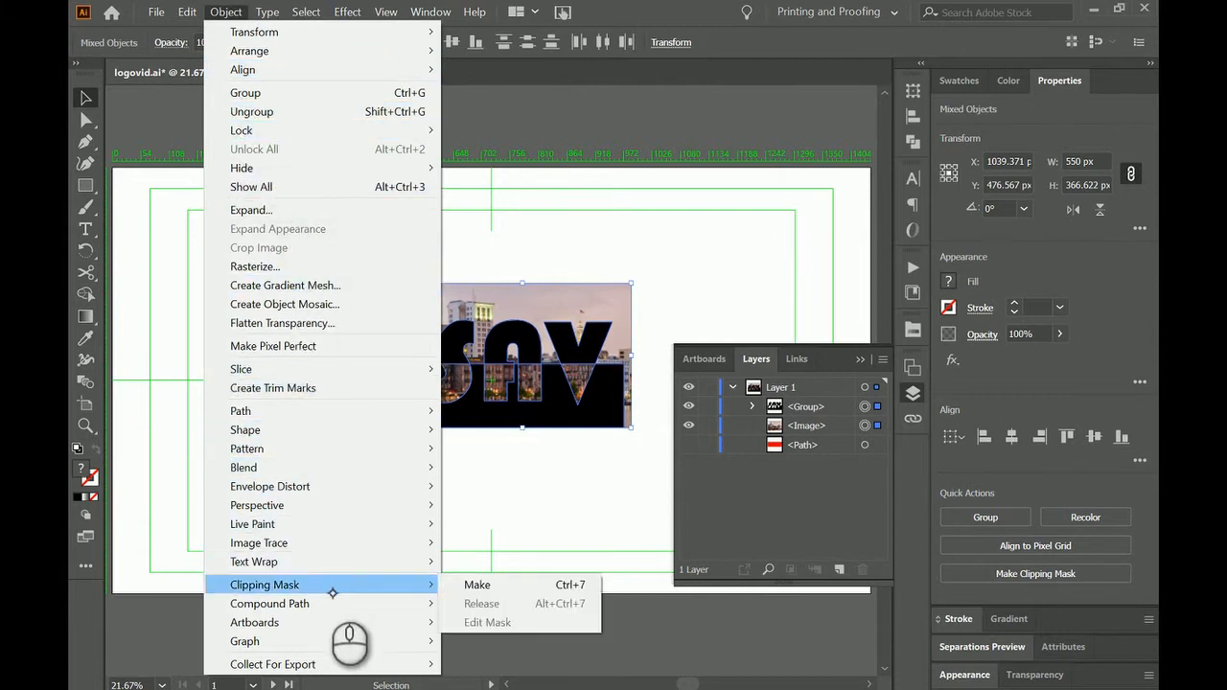
click(493, 586)
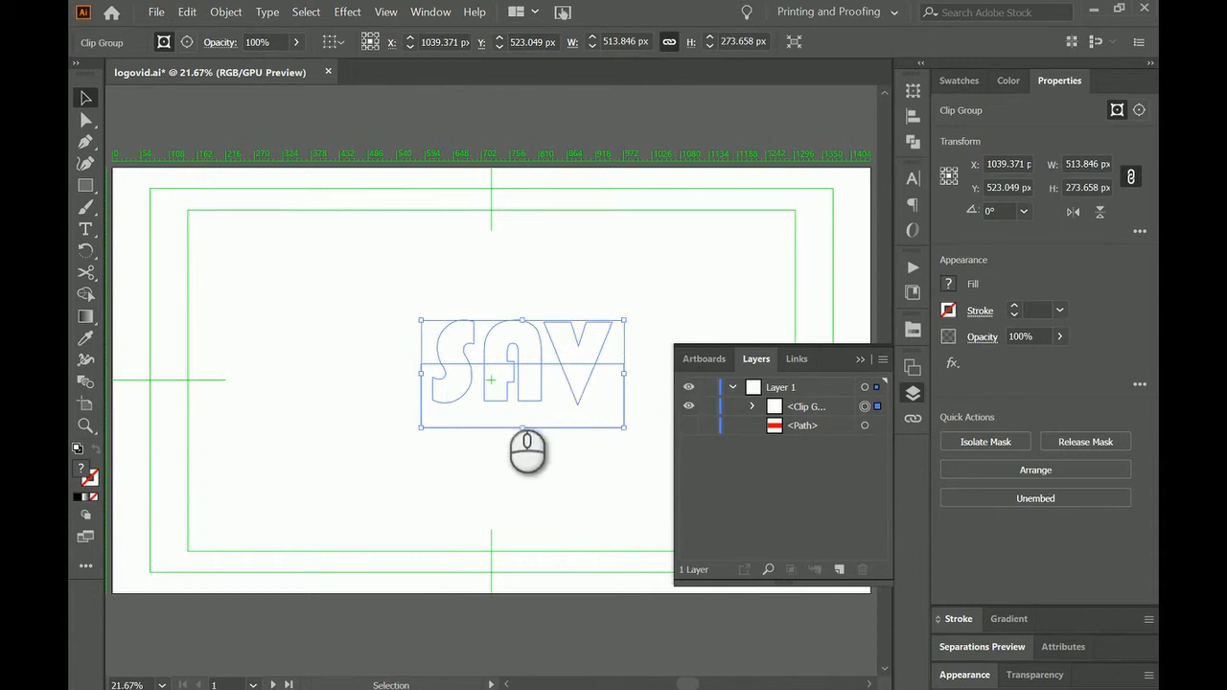
key(ctrl+z)
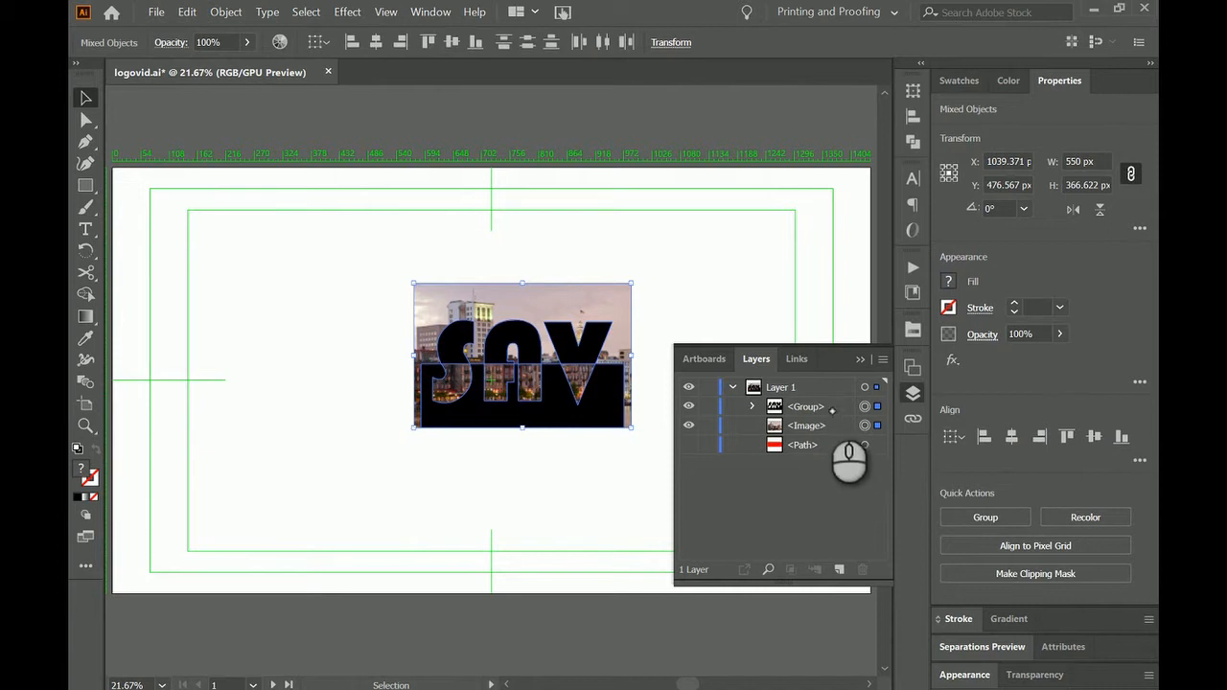
Select only the SAV group above the photo and make it a compound path.
click(803, 412)
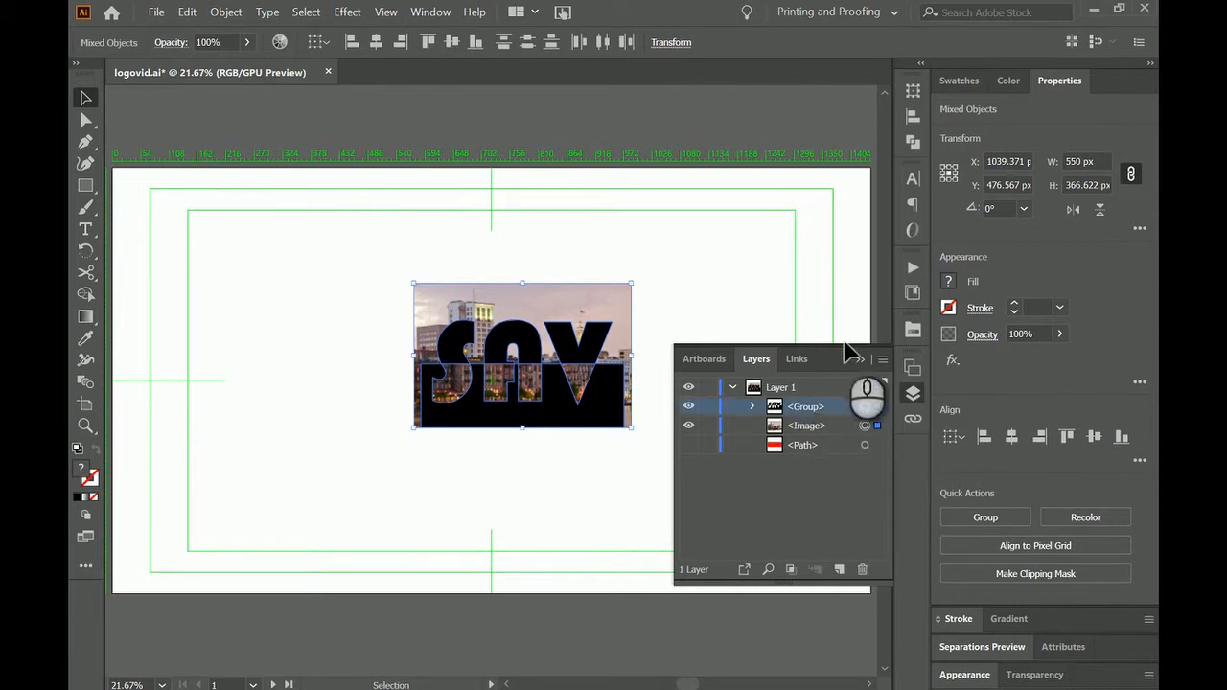
click(865, 426)
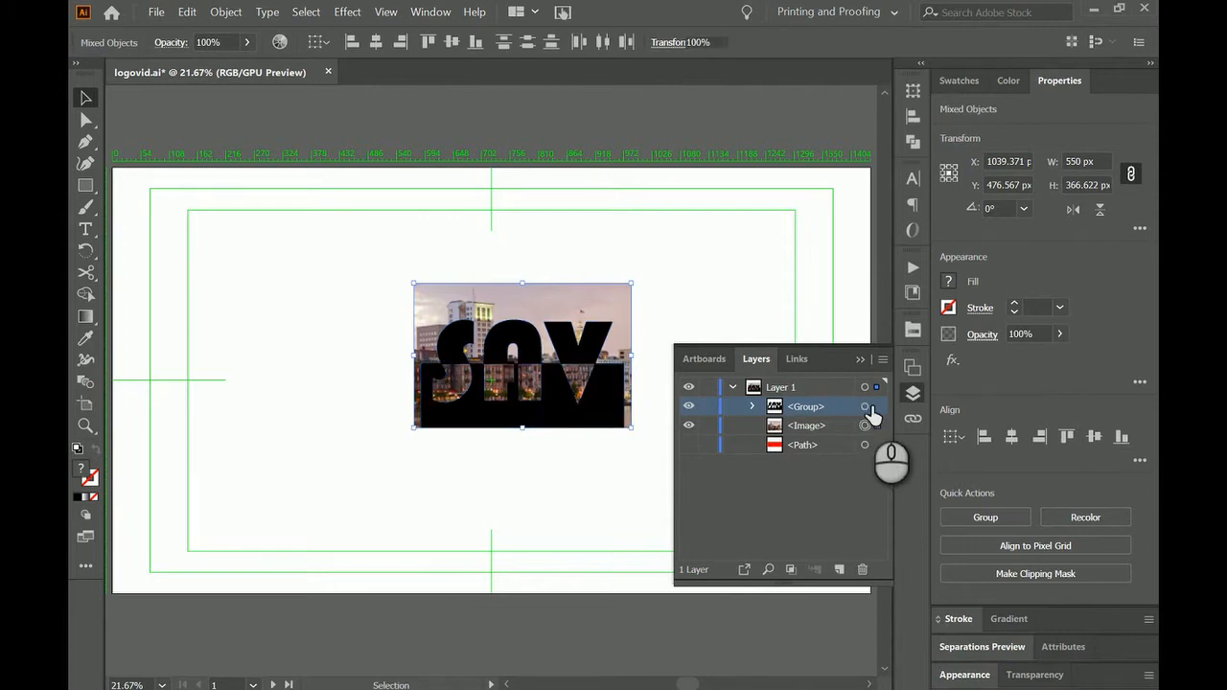
click(865, 406)
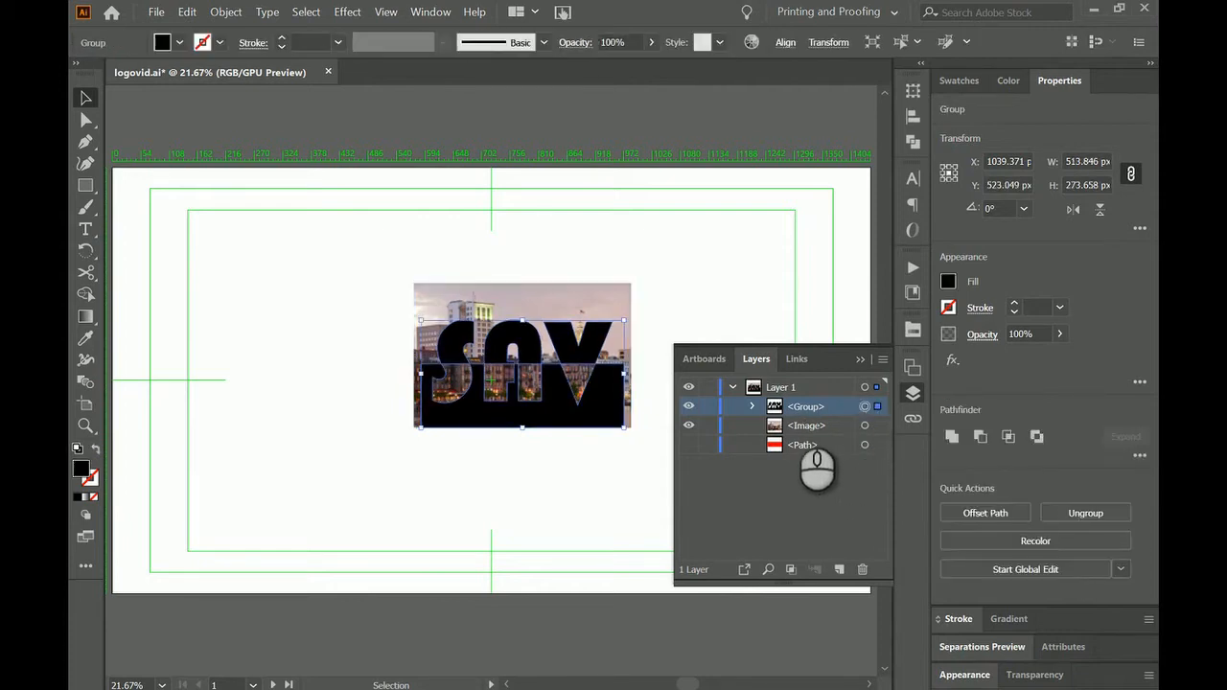
click(226, 12)
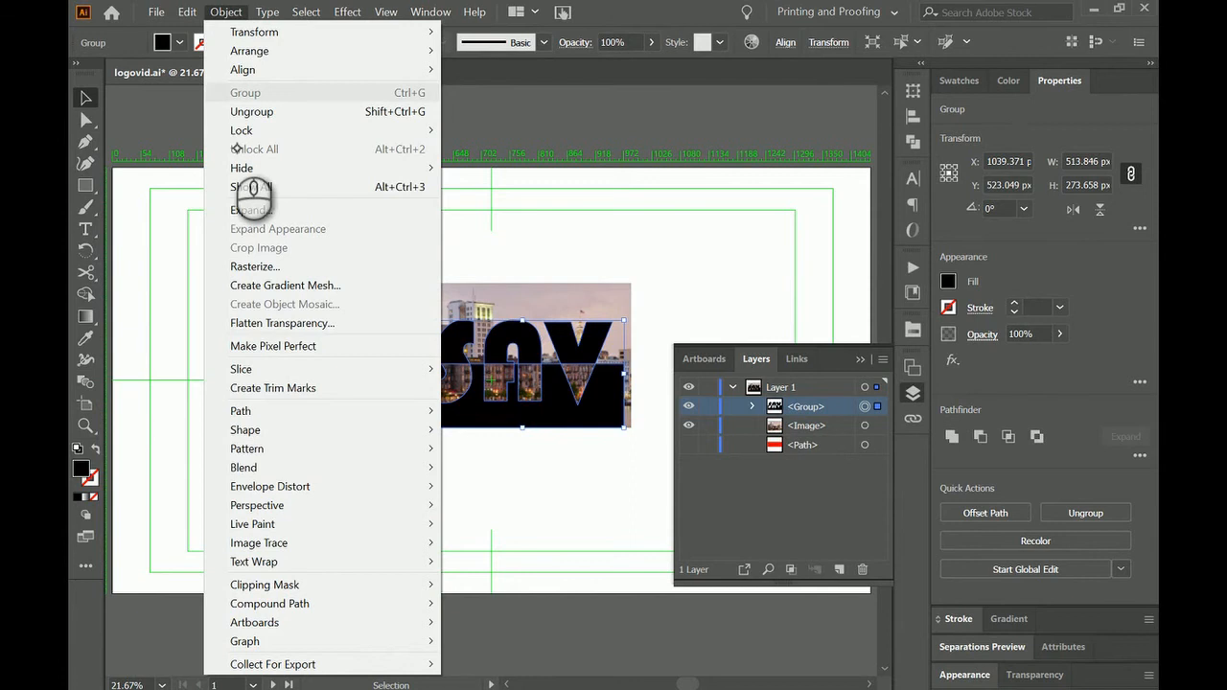
mouse_move(405, 605)
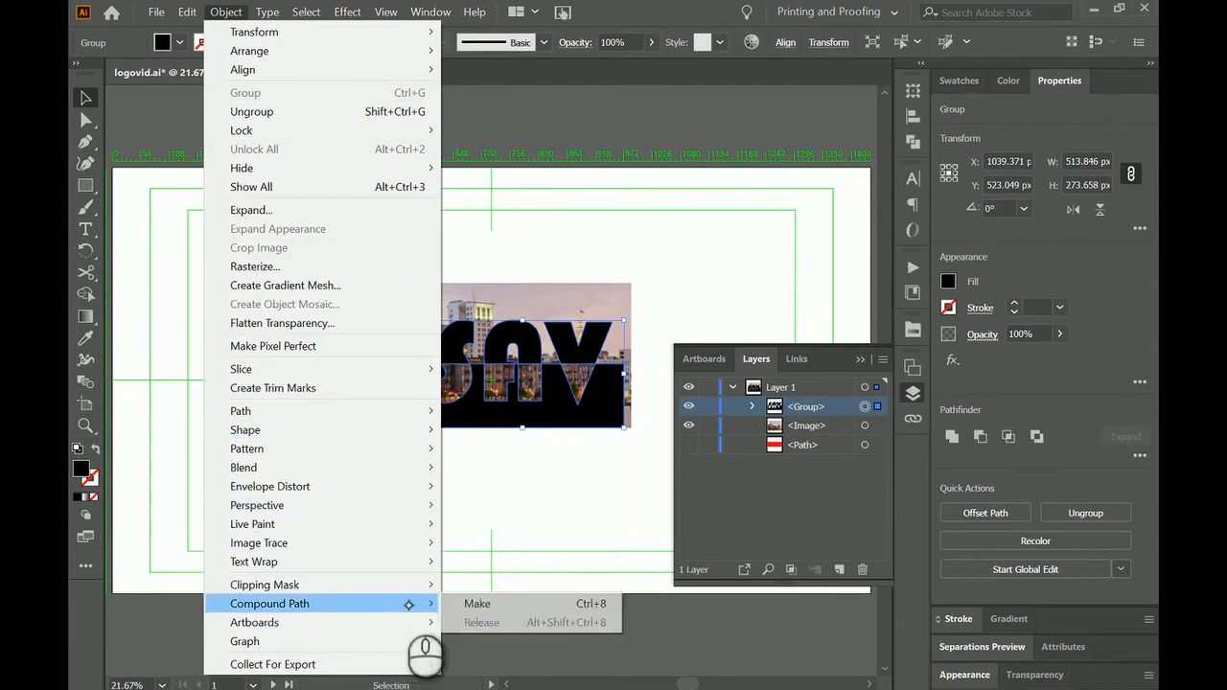
click(502, 605)
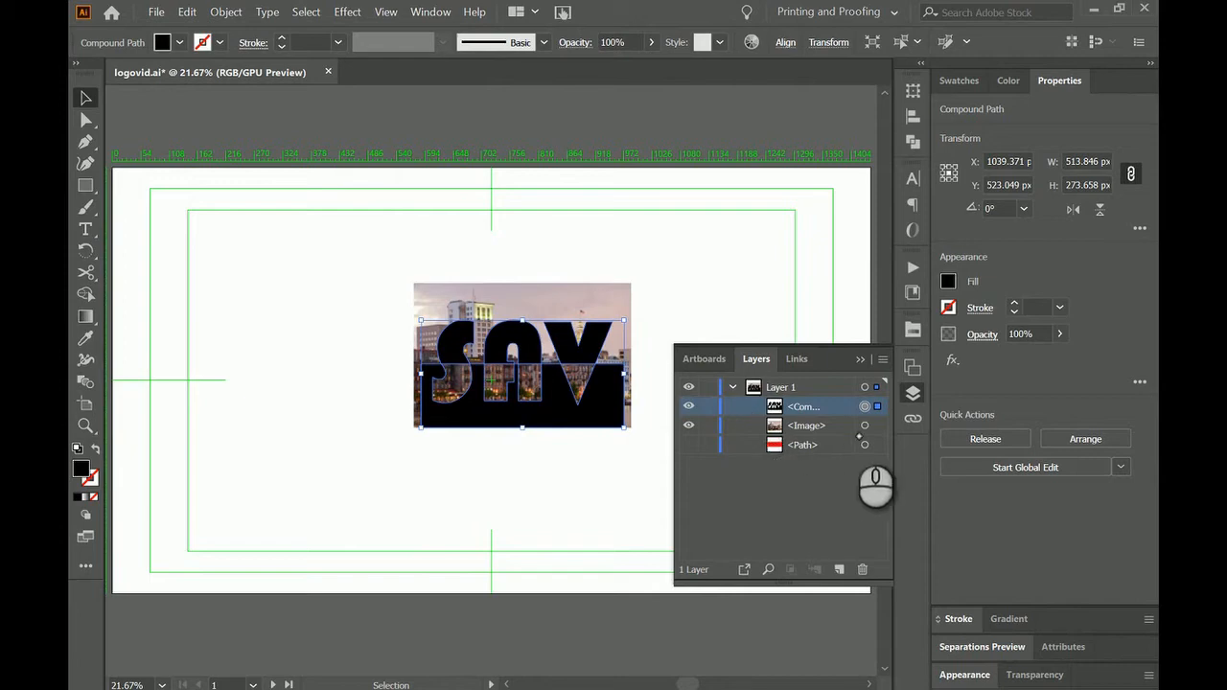
Add the skyline photo to the selection and make a clipping mask from it with the SAV compound path.
shift+click(865, 427)
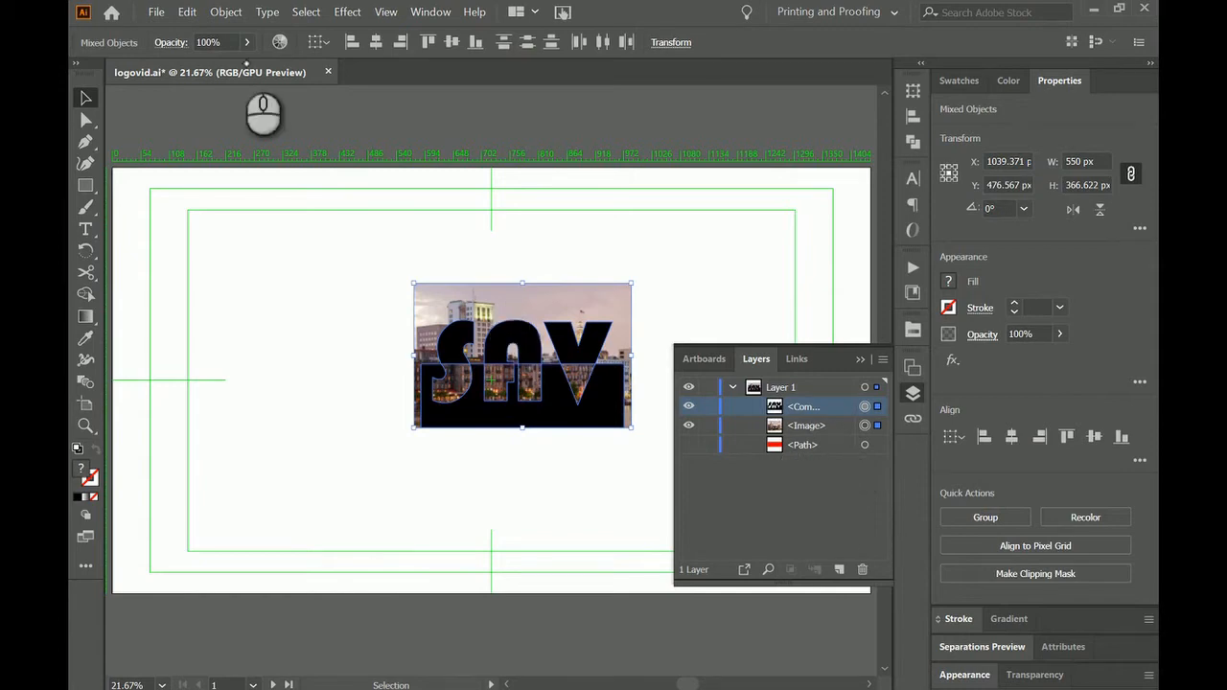
click(228, 14)
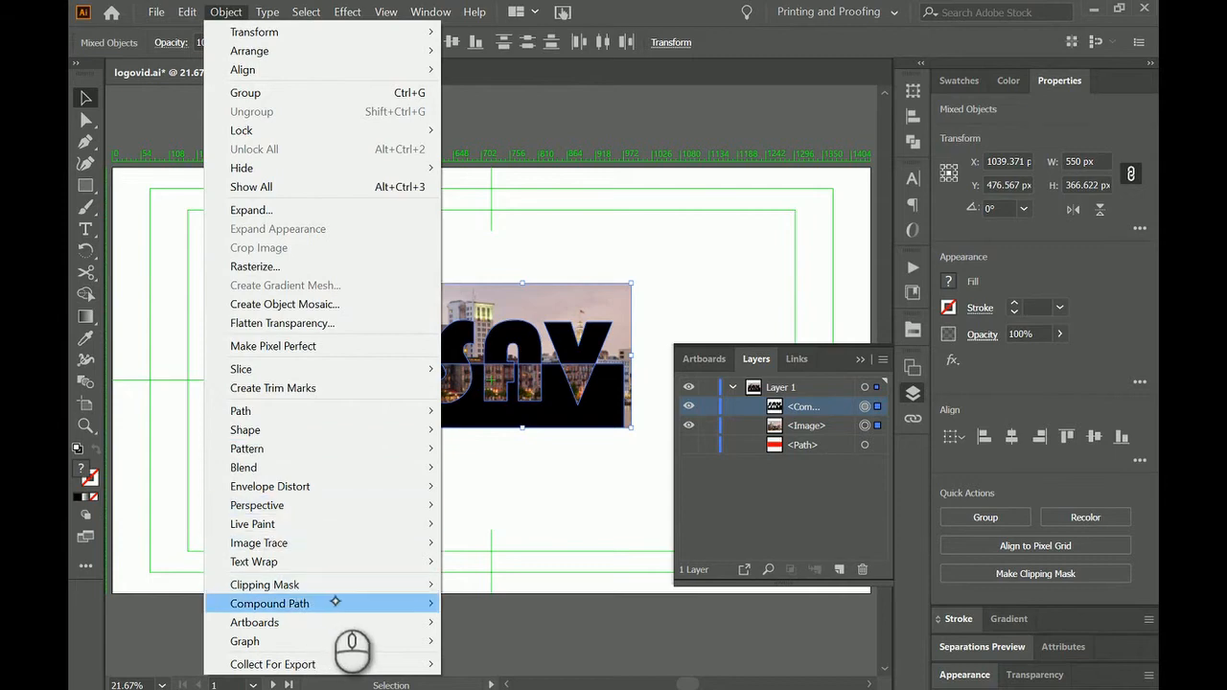
mouse_move(375, 588)
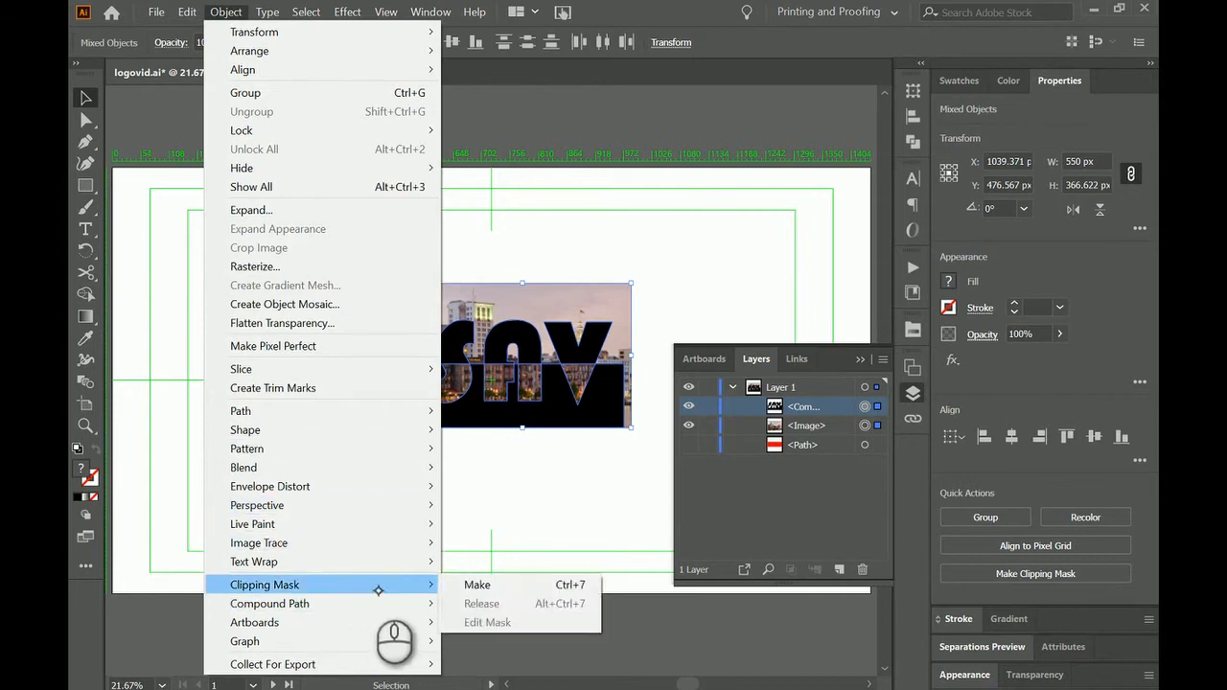
click(503, 585)
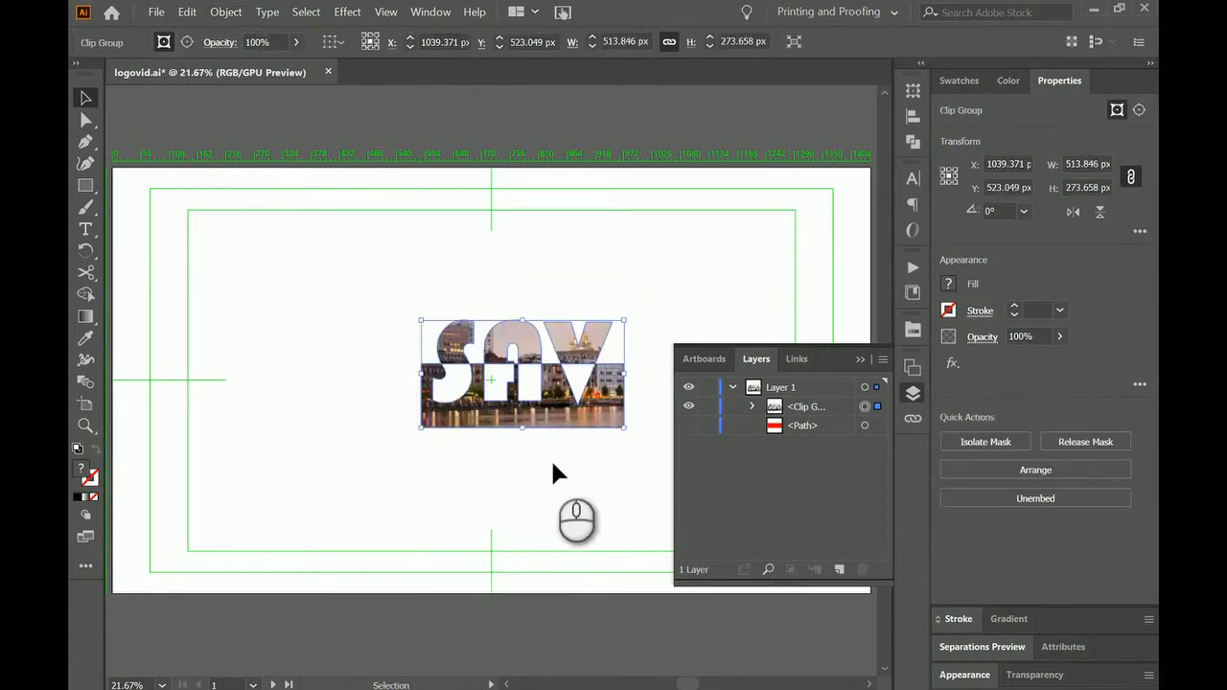
Draw a black rectangle about 514 by 269 px over the clipped logo and place it beneath the clip group.
key(m)
drag(445, 341, 624, 427)
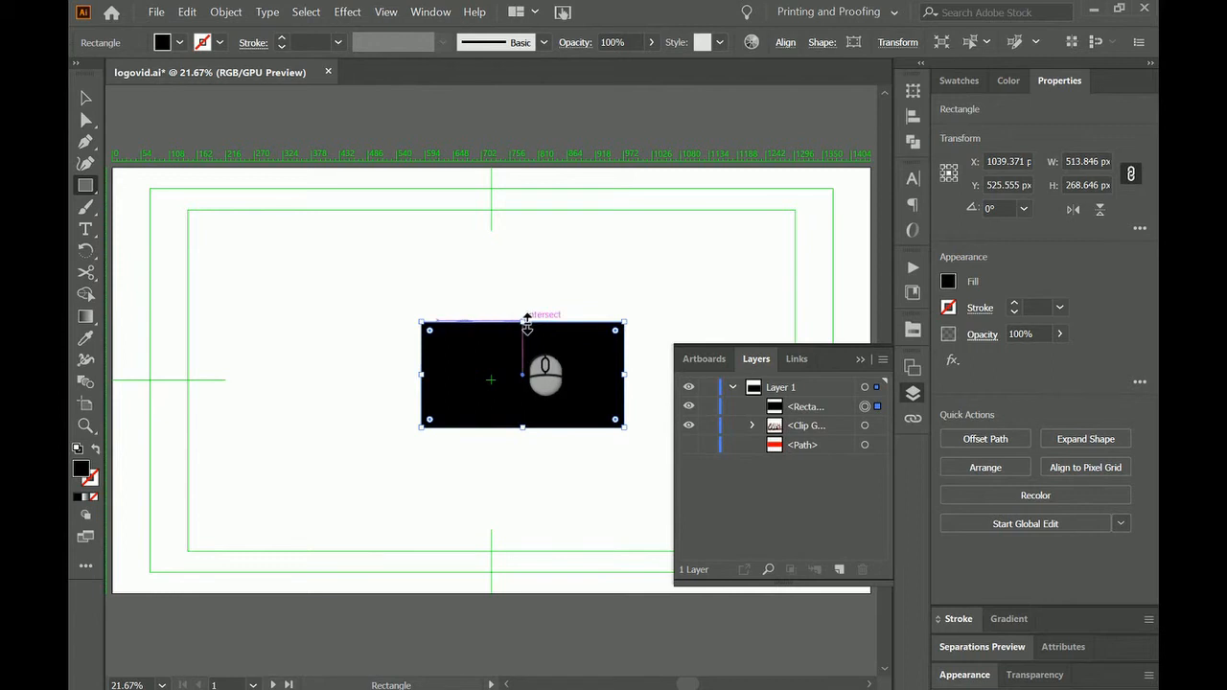
right_click(525, 319)
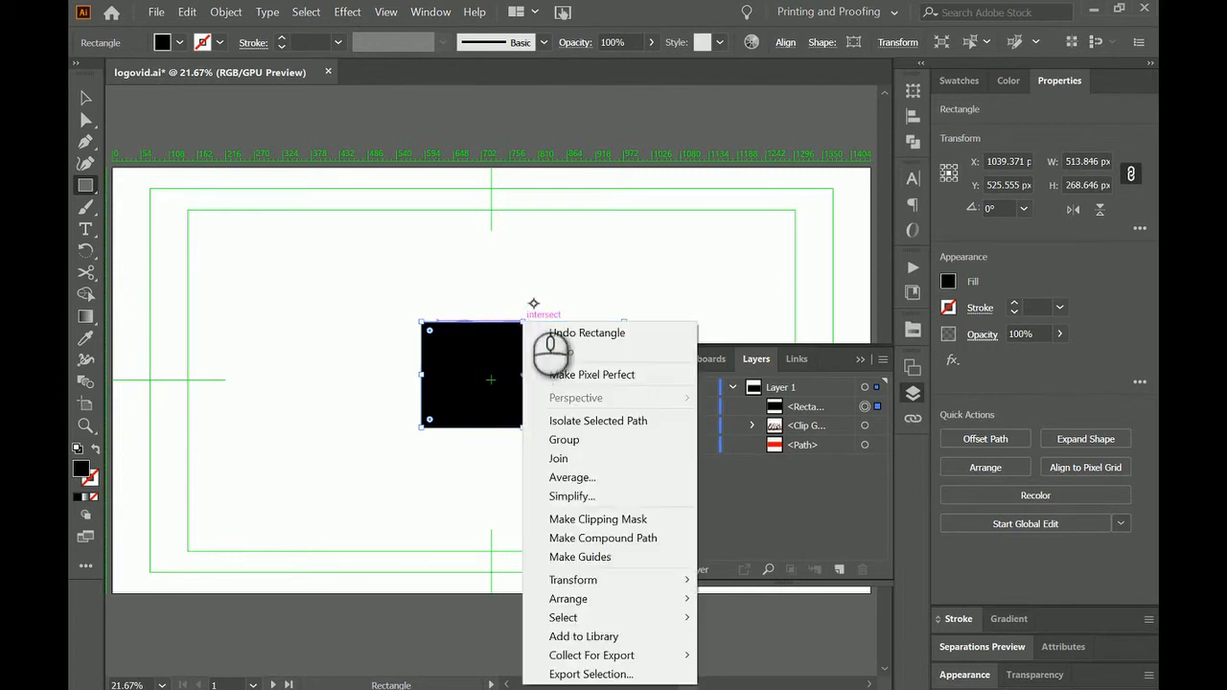
click(542, 313)
click(690, 332)
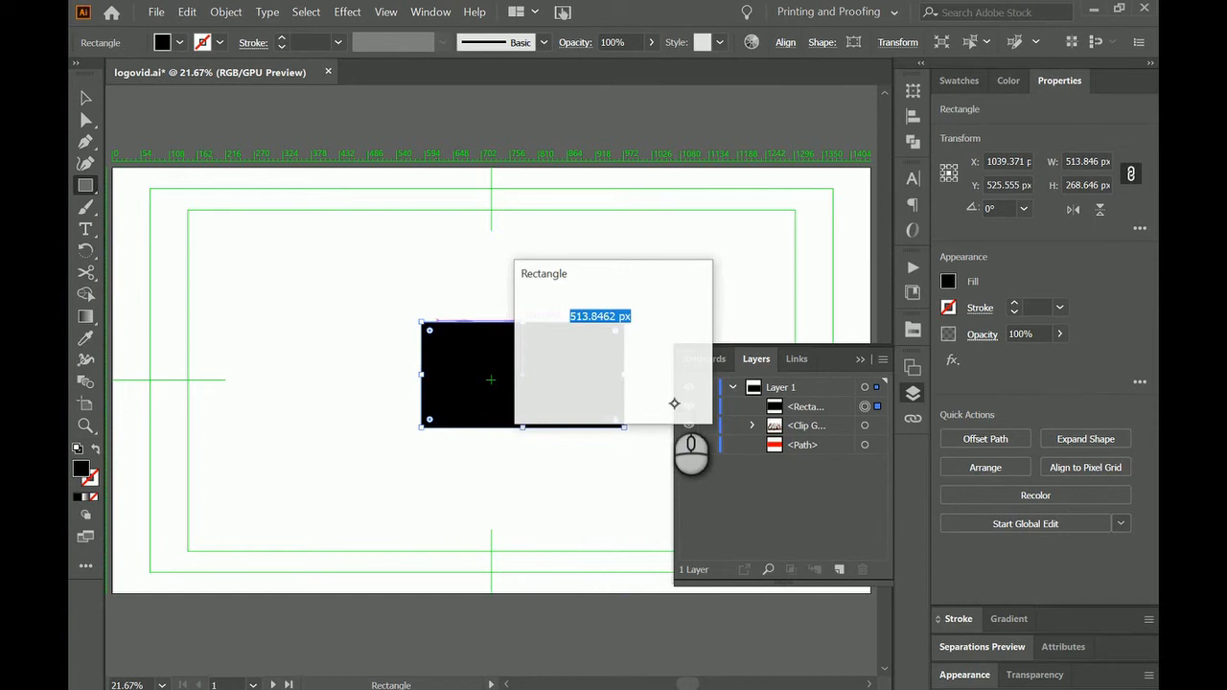
key(Escape)
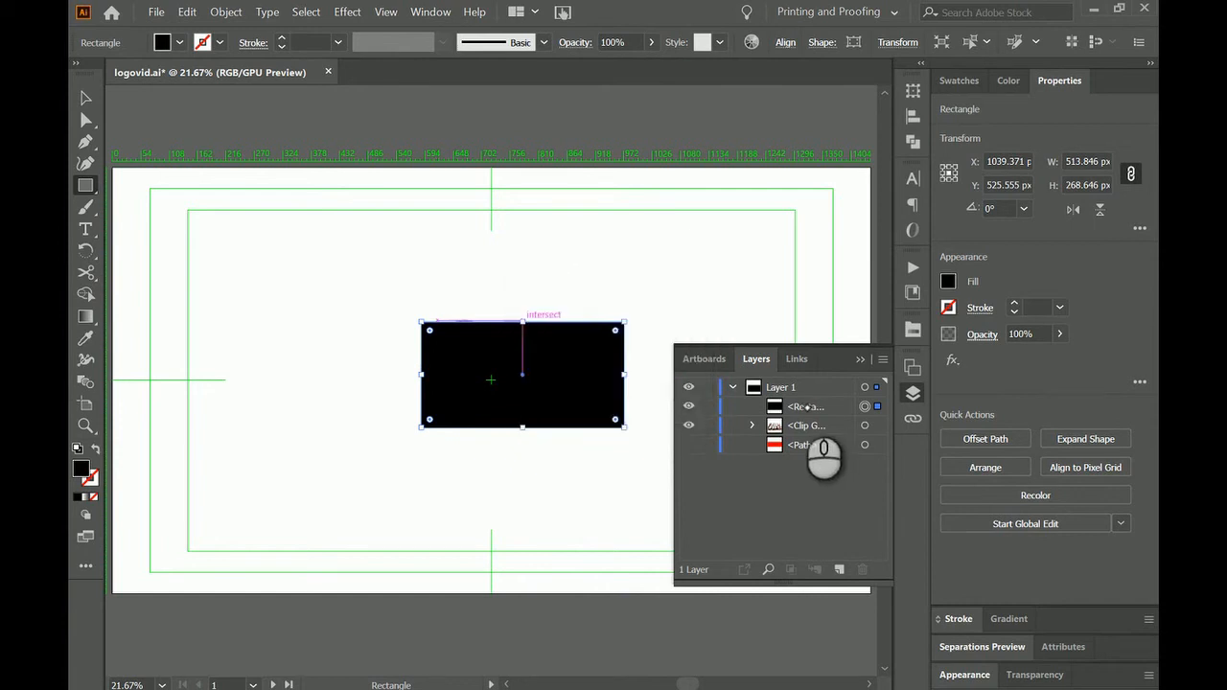
key(v)
click(810, 407)
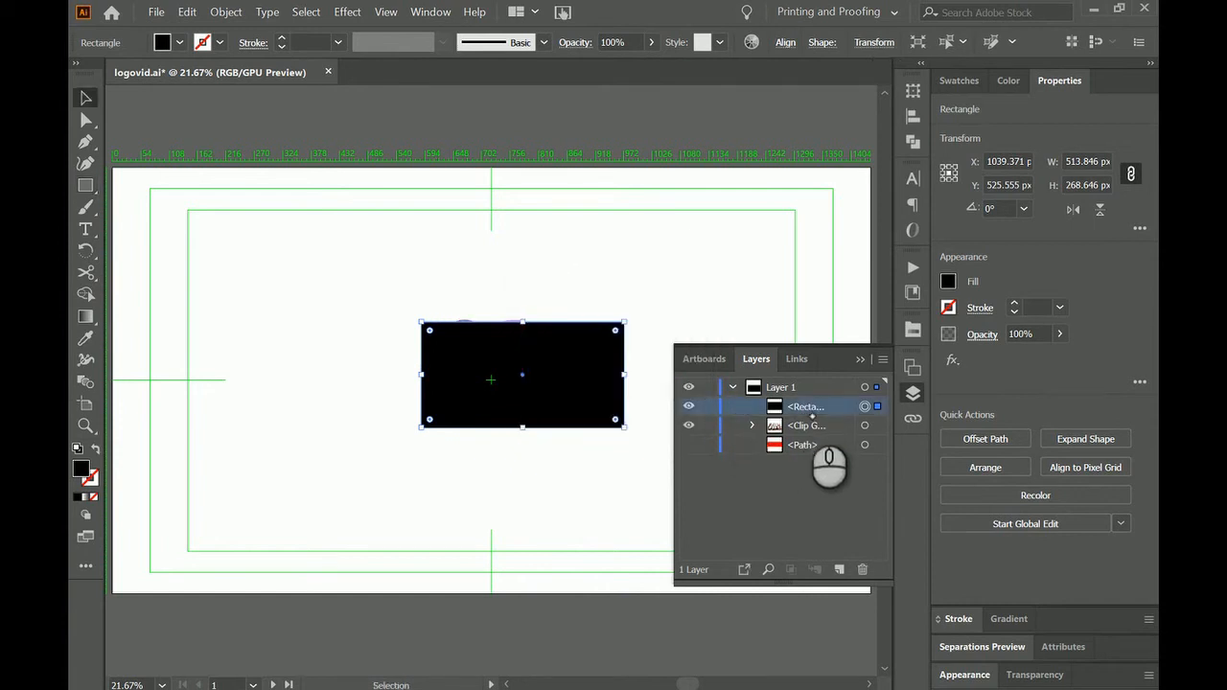
drag(817, 409, 814, 432)
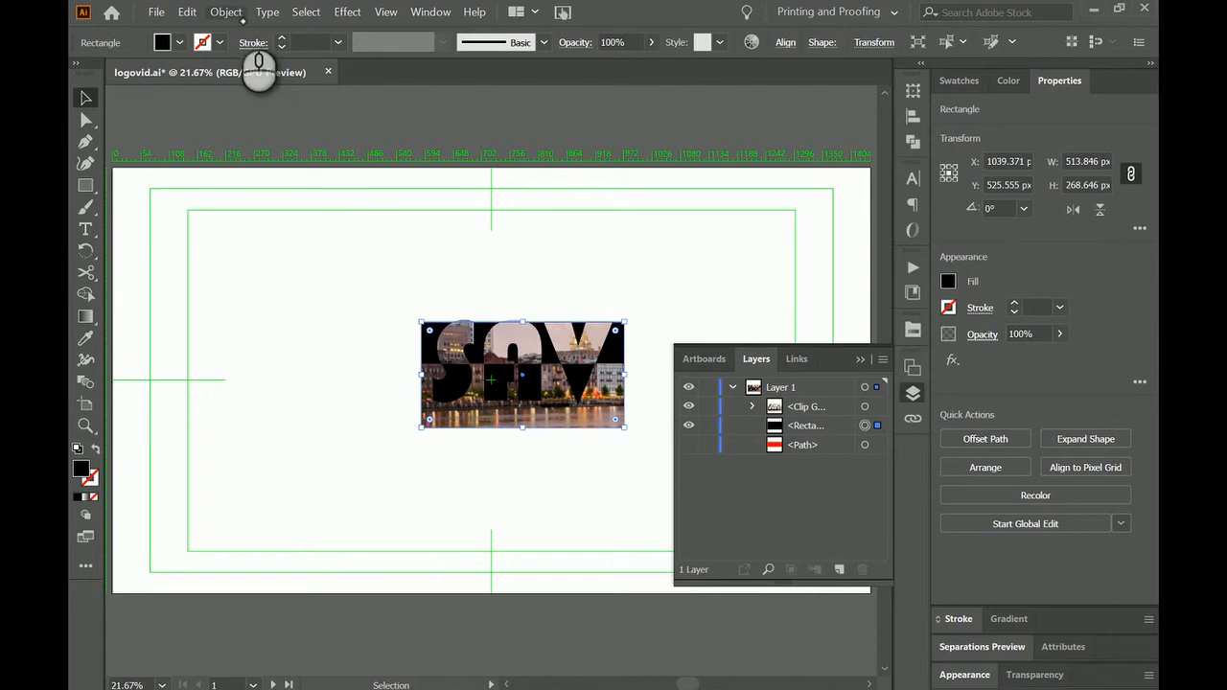
Offset the black rectangle's path by 25 px with miter joins and a miter limit of 4.
click(236, 12)
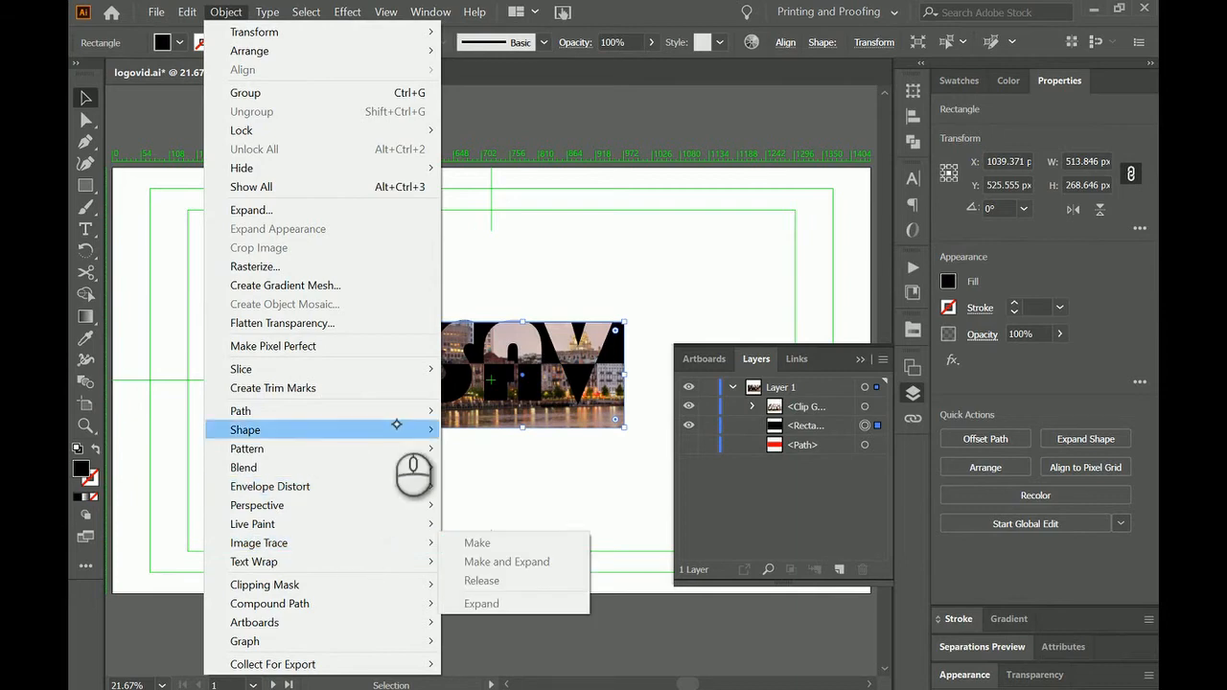
mouse_move(416, 410)
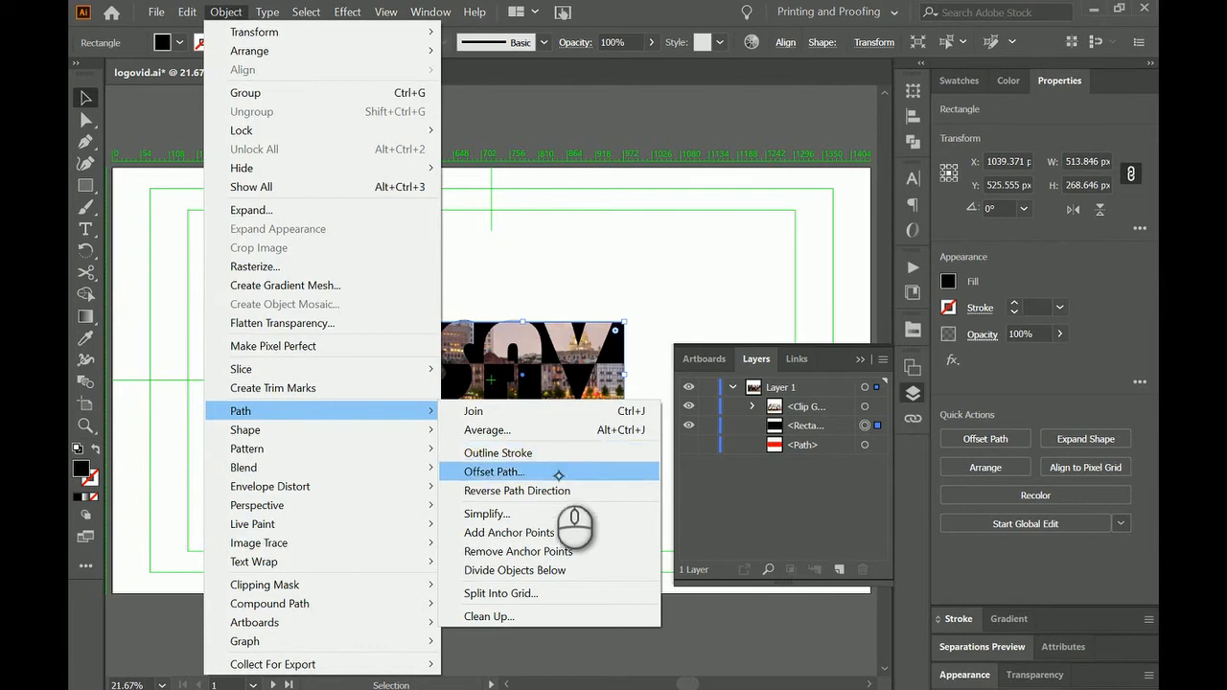
click(560, 472)
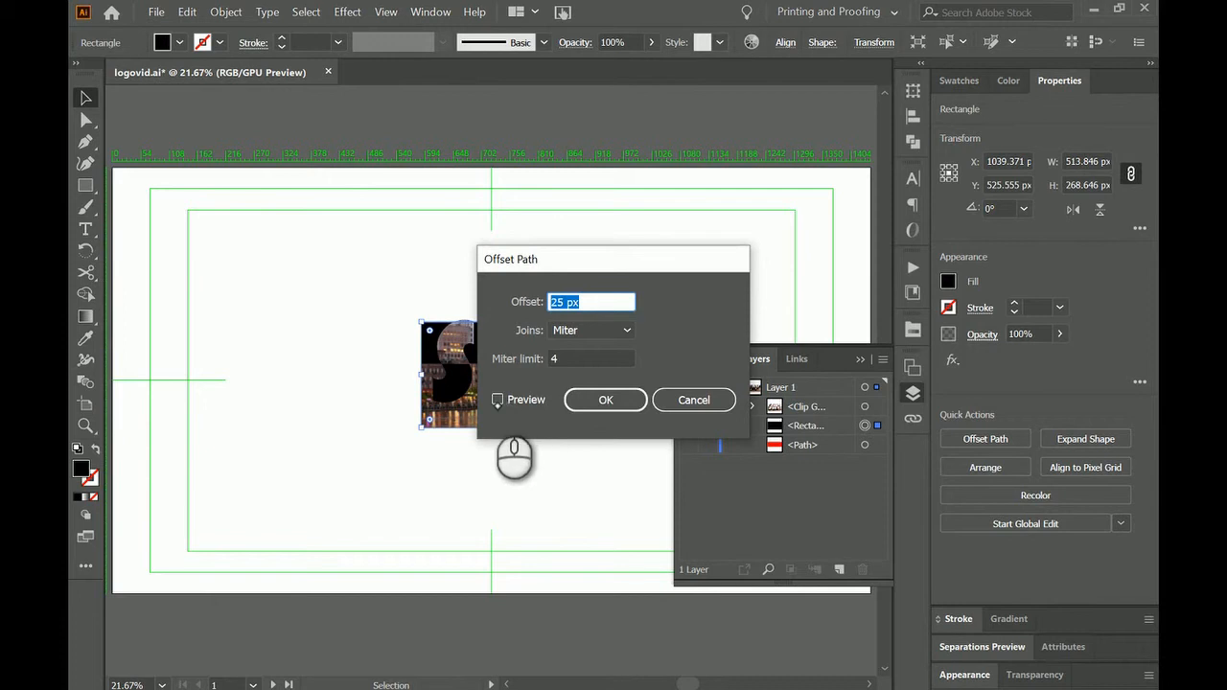
click(497, 400)
click(498, 401)
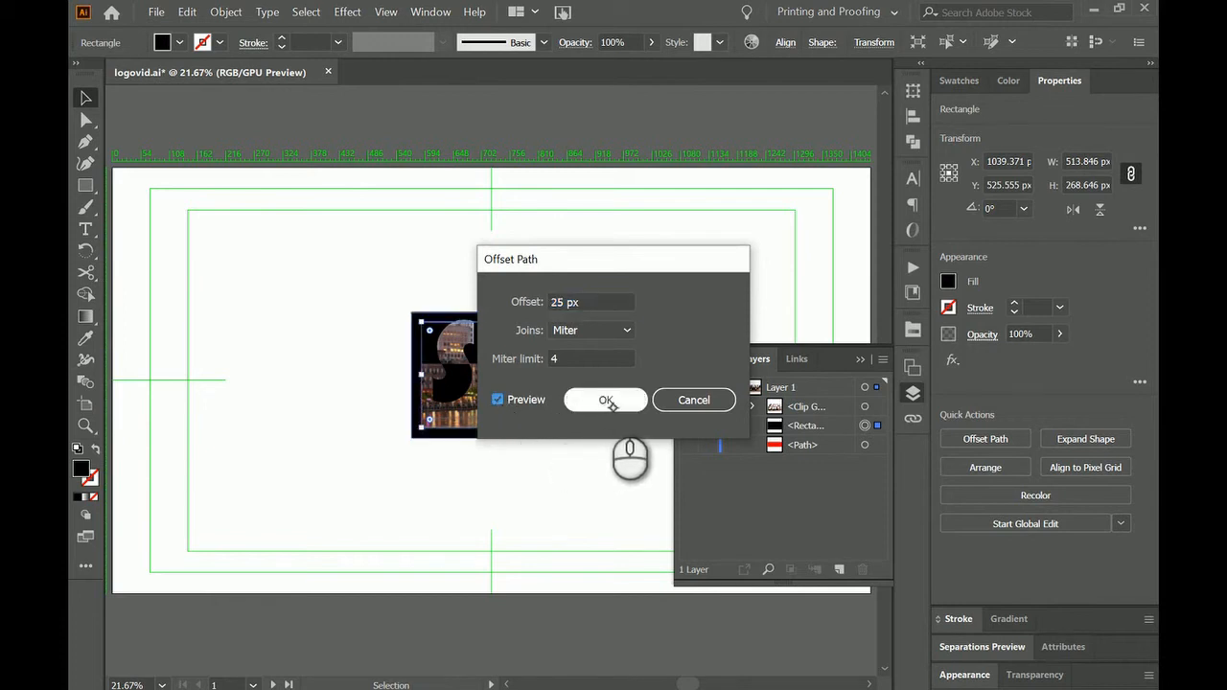
click(613, 401)
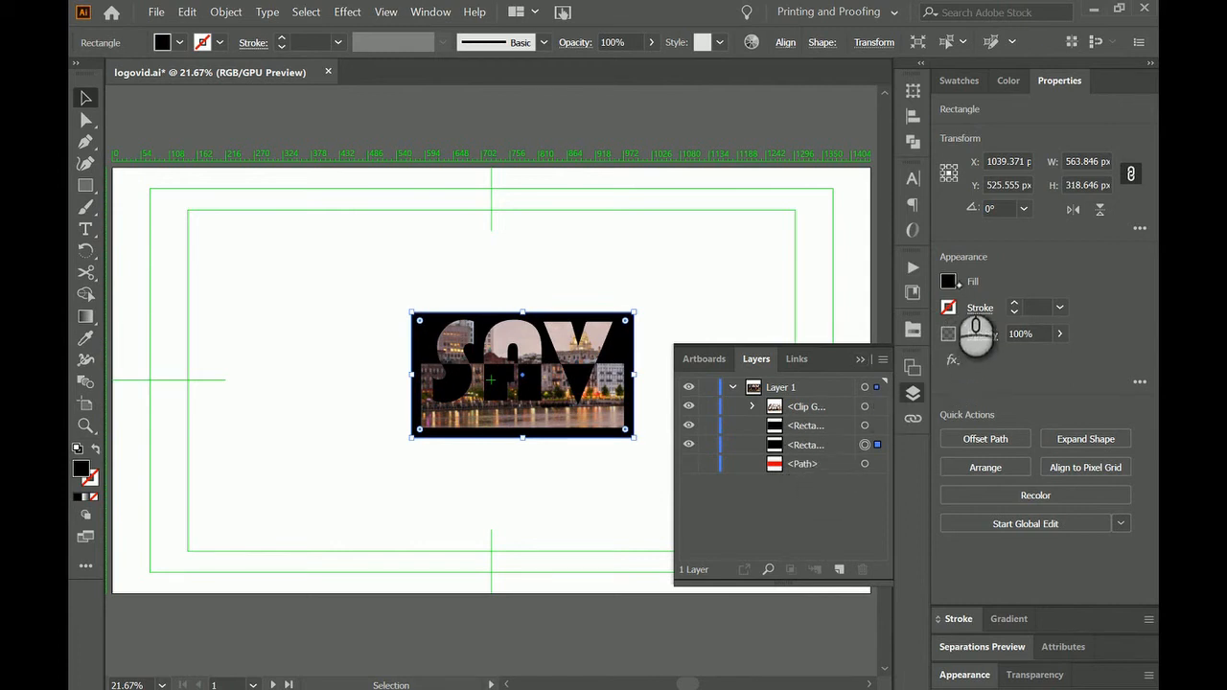
Remove the fill from the larger offset rectangle and hide the smaller black rectangle.
click(978, 309)
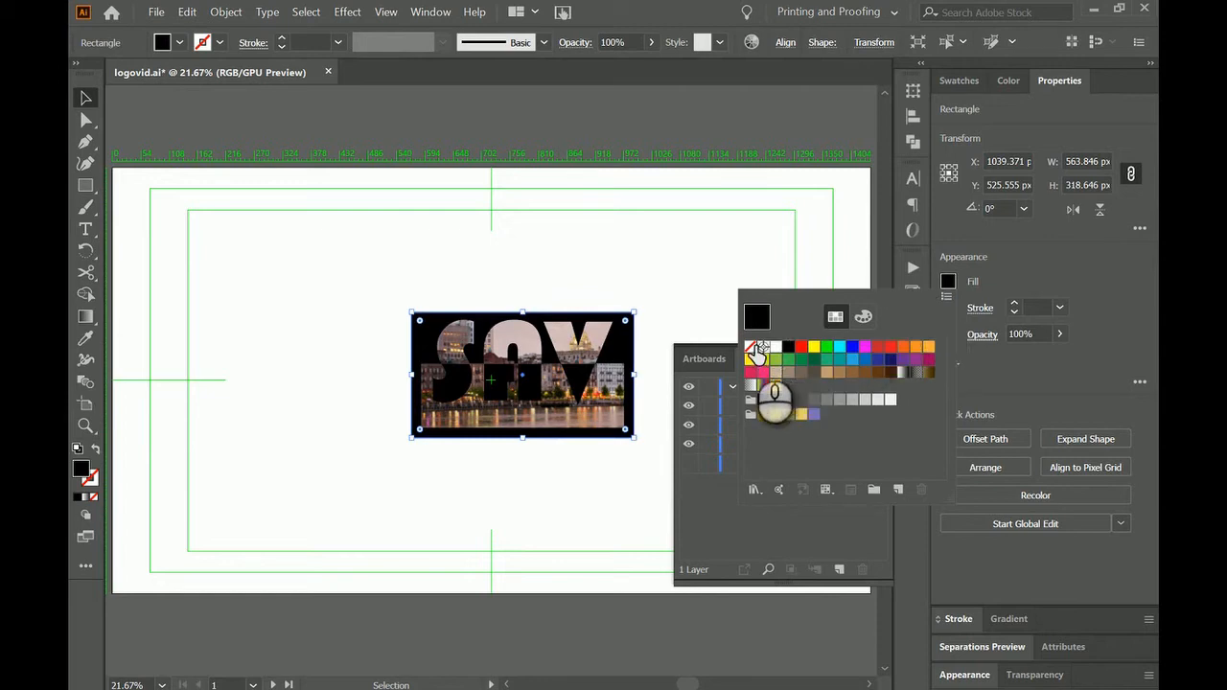
click(755, 357)
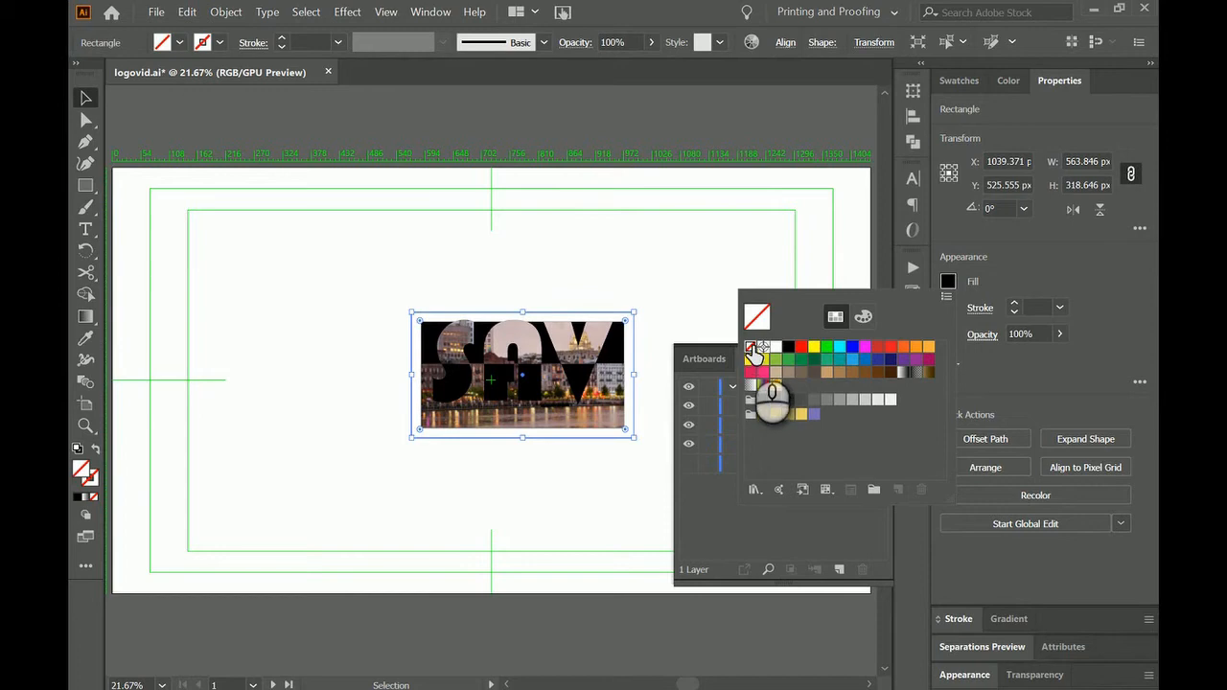
click(864, 445)
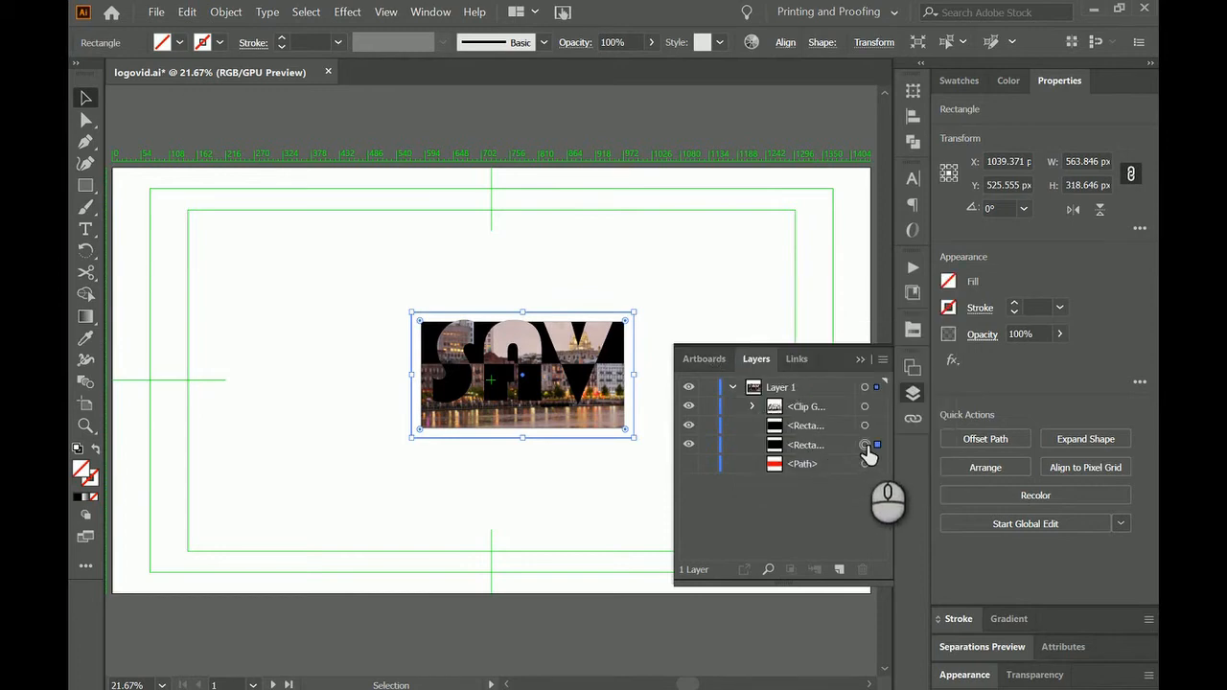
click(689, 426)
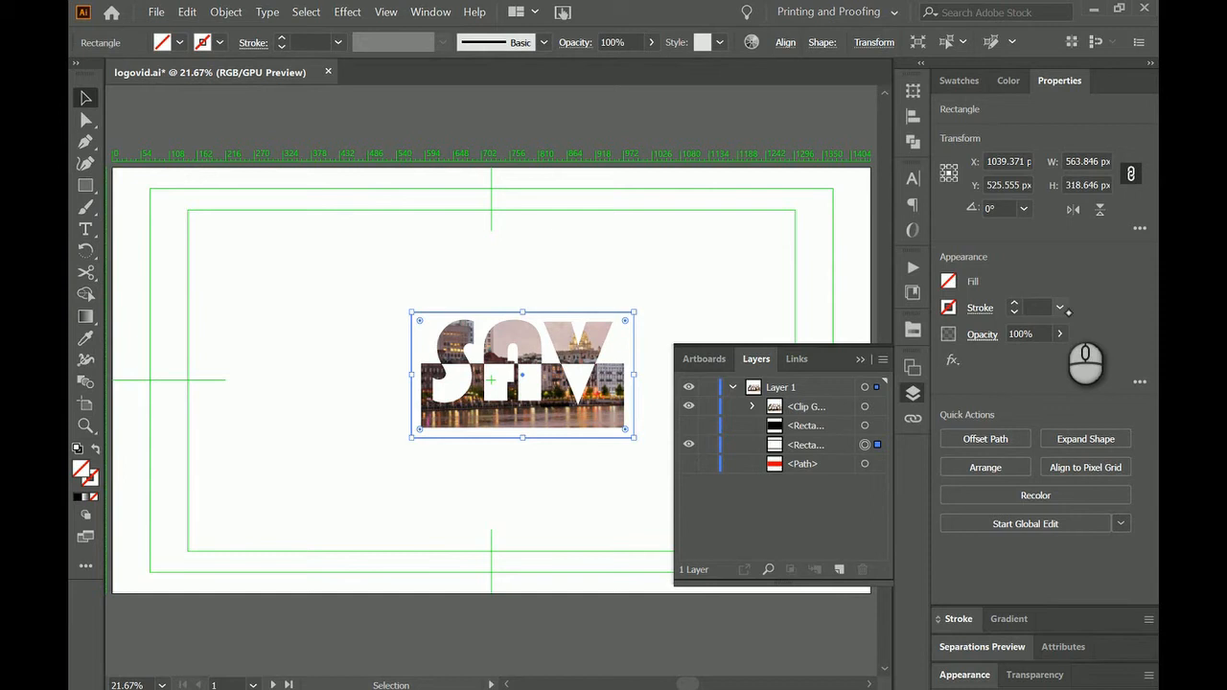
Give the offset rectangle a black stroke with a weight of 10 pt.
click(1064, 308)
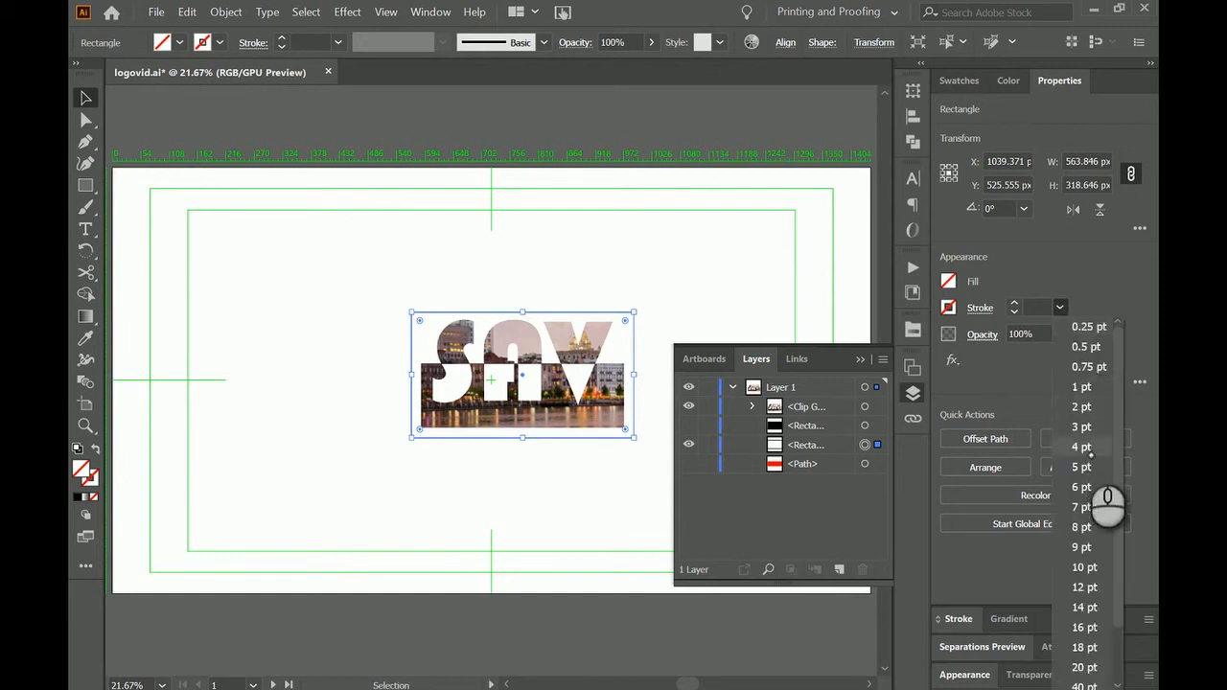
click(1090, 468)
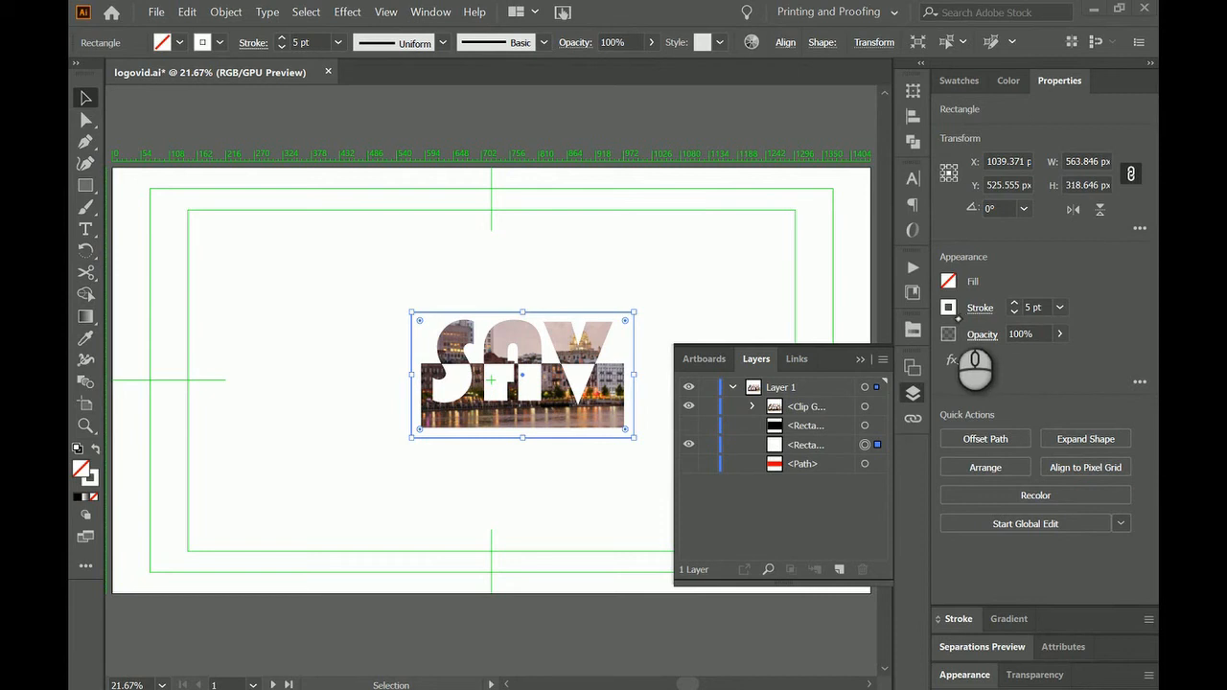
click(954, 315)
click(787, 374)
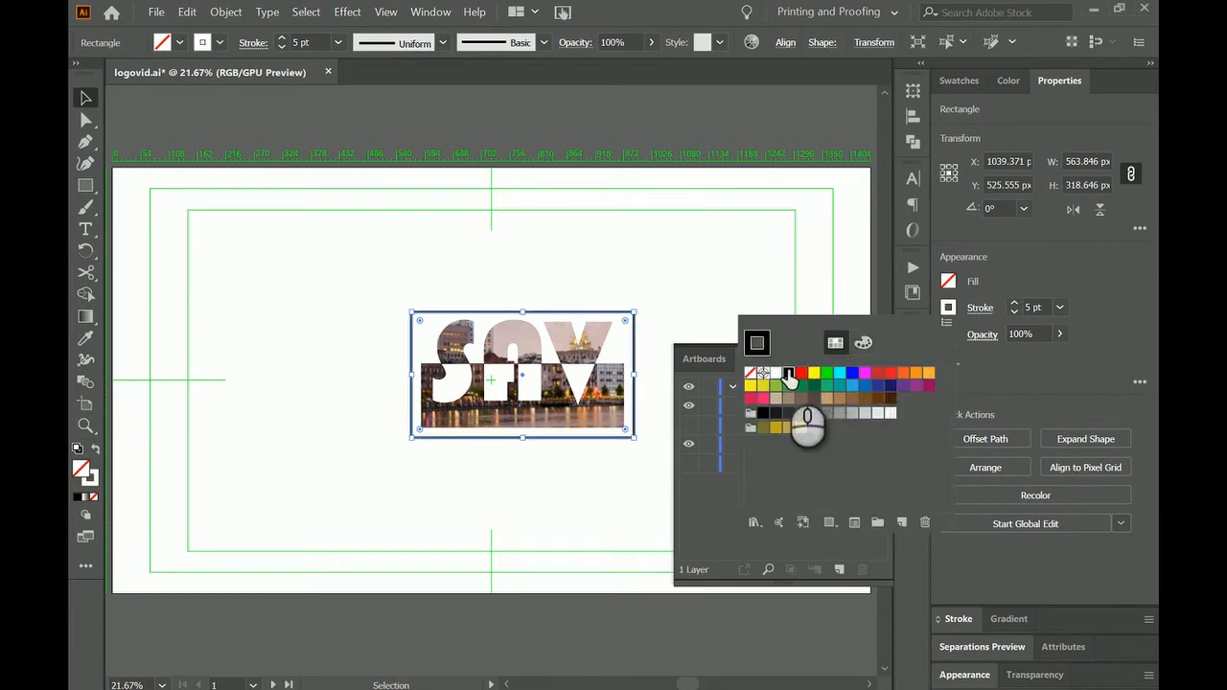
click(1058, 308)
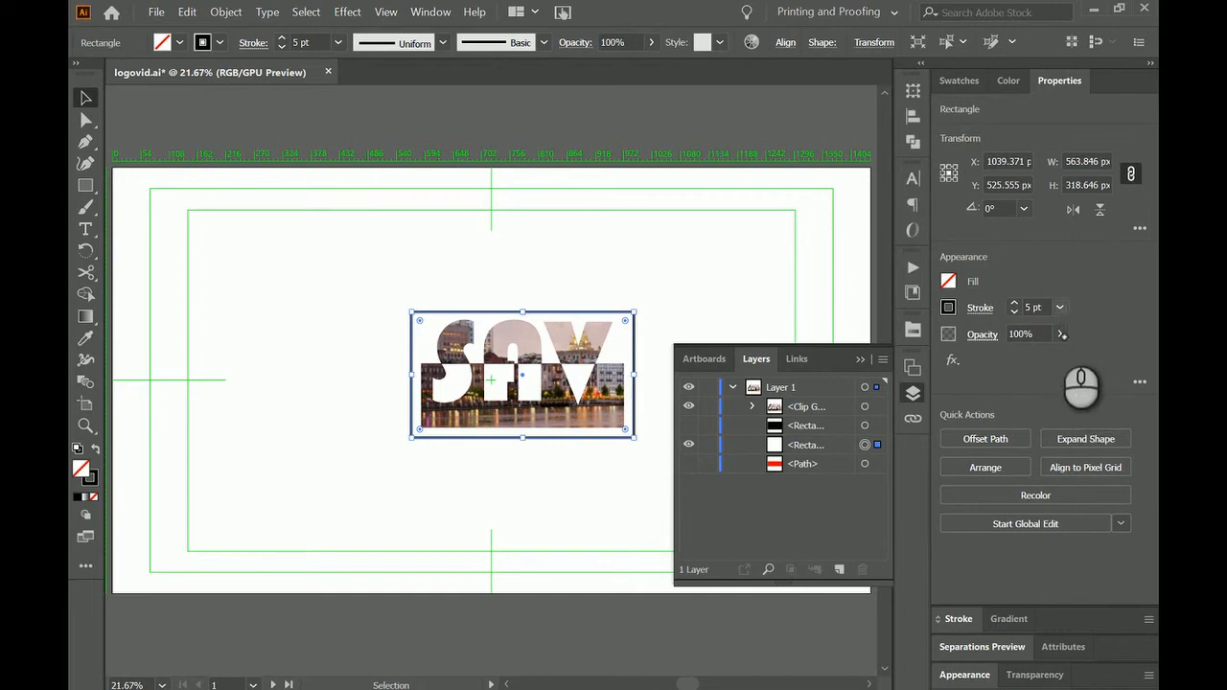
click(1060, 308)
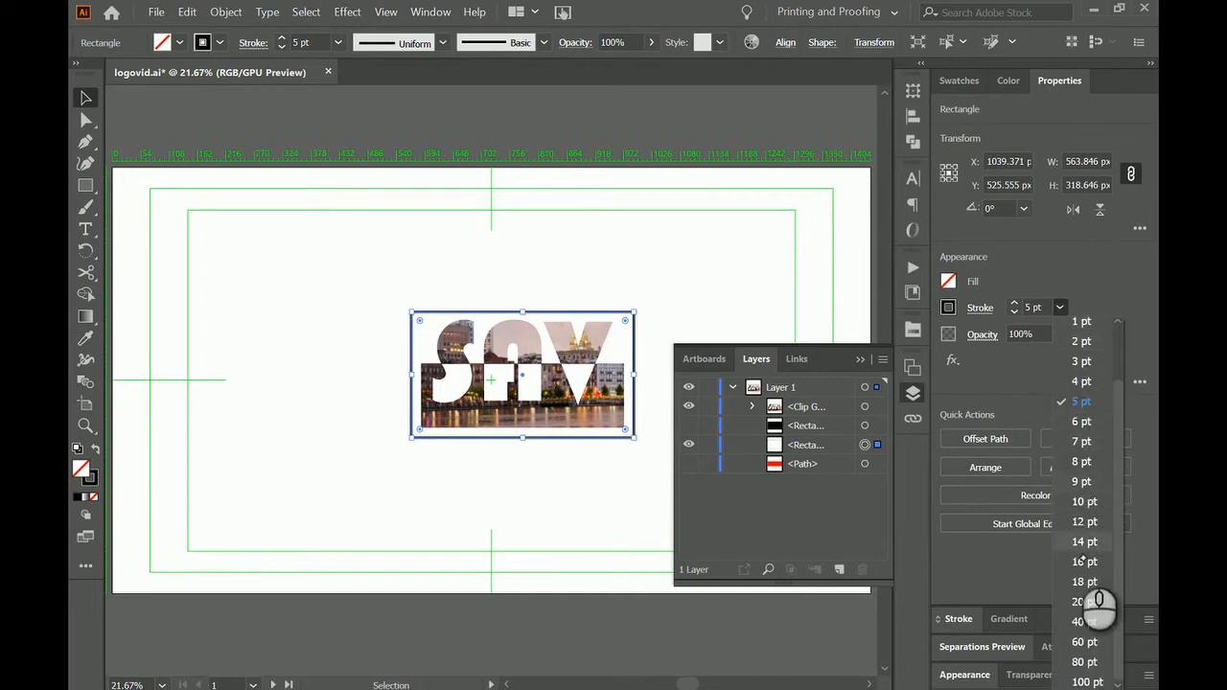
click(1085, 502)
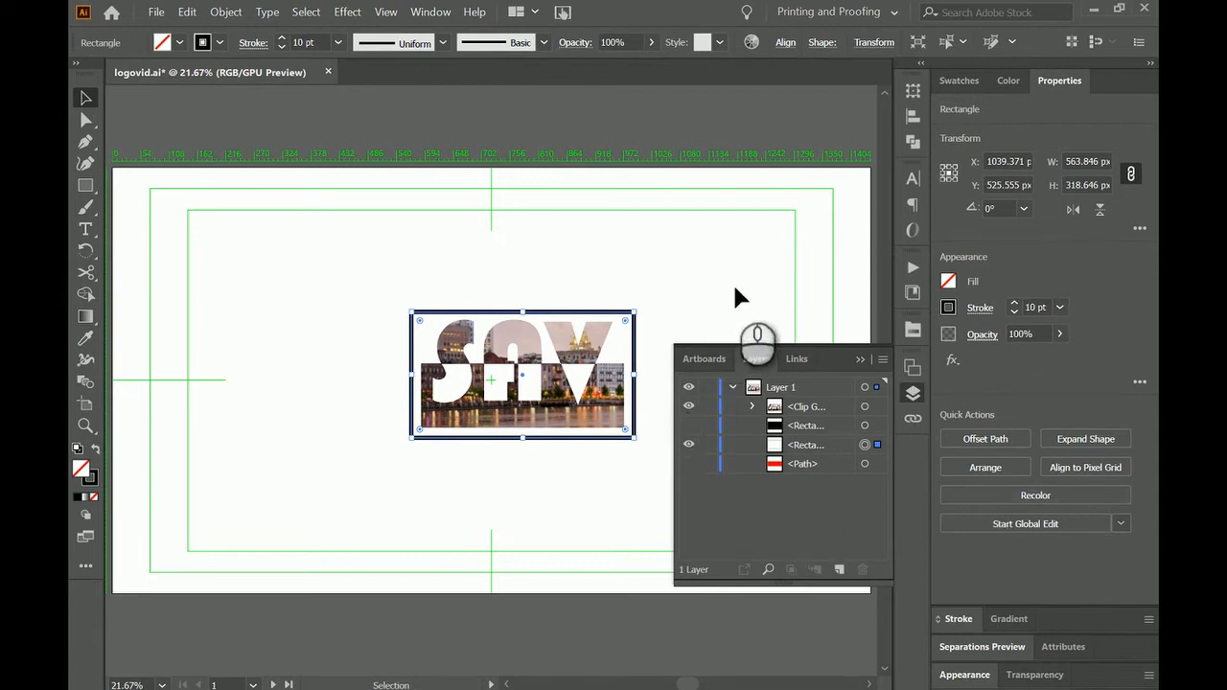
click(772, 282)
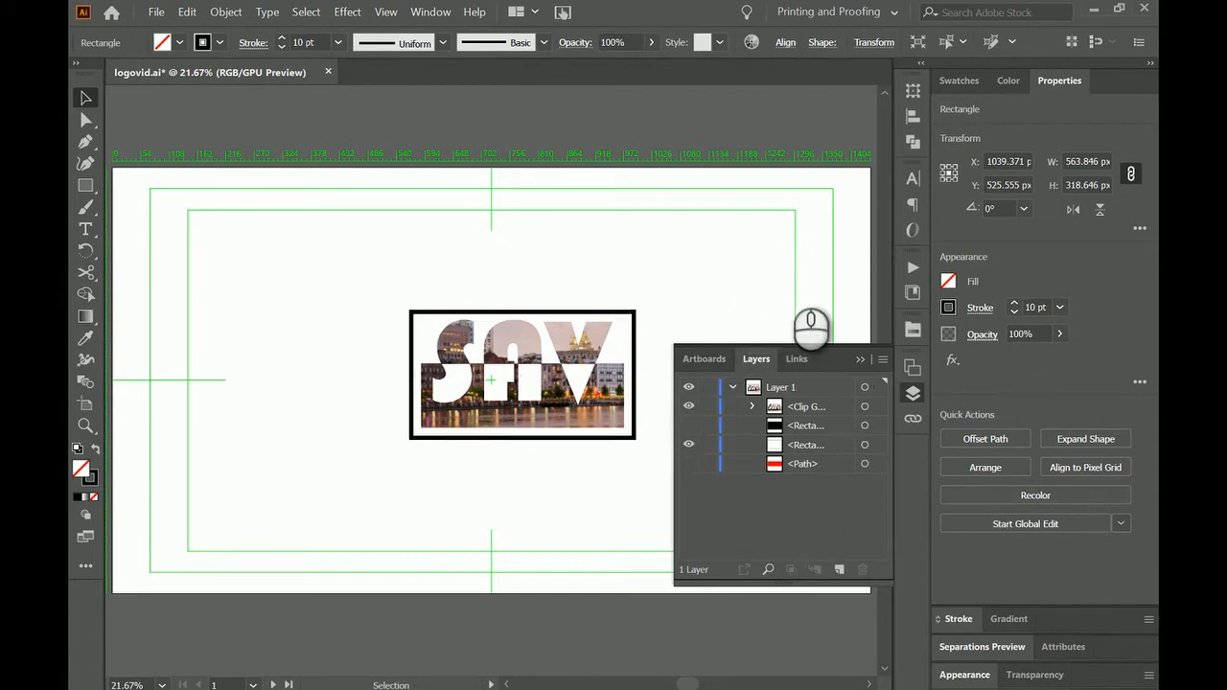
Change the frame rectangle's stroke color to light tan.
click(633, 439)
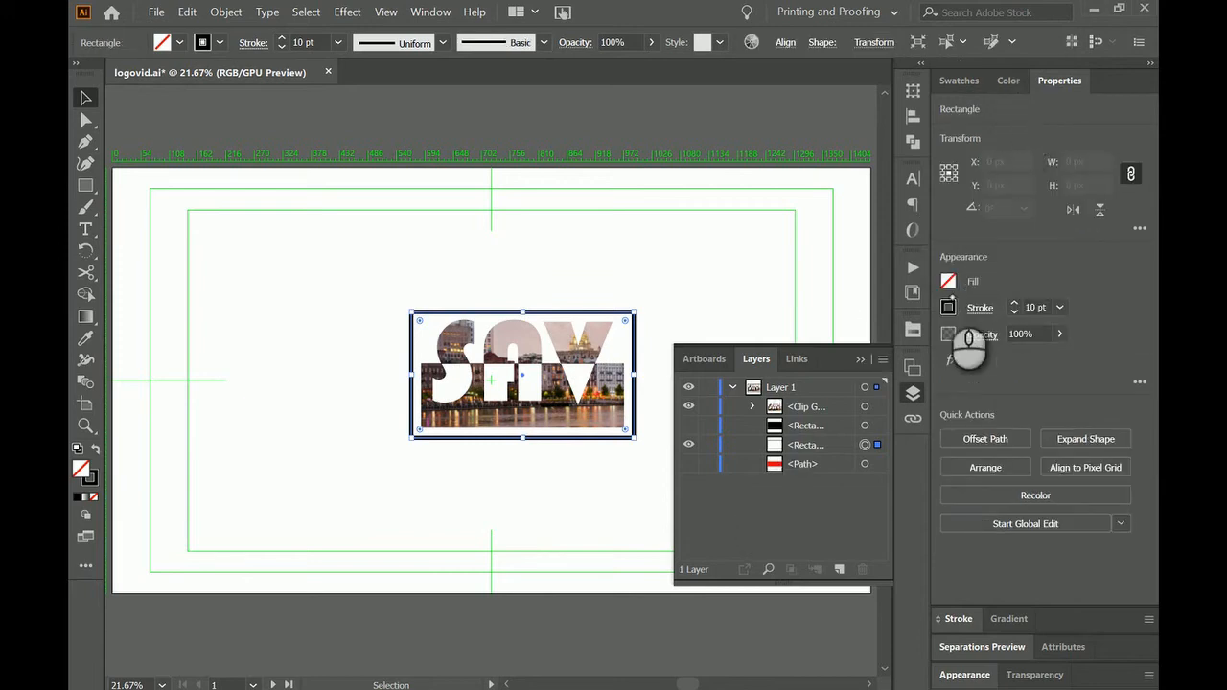
click(948, 307)
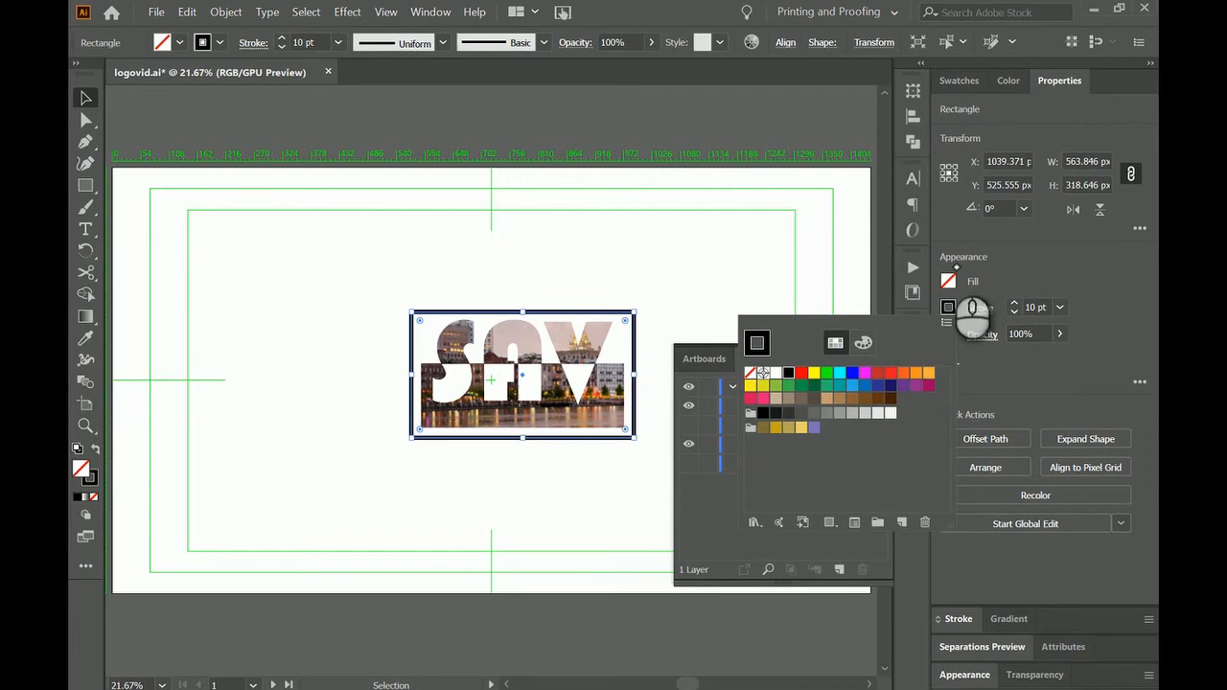
click(775, 398)
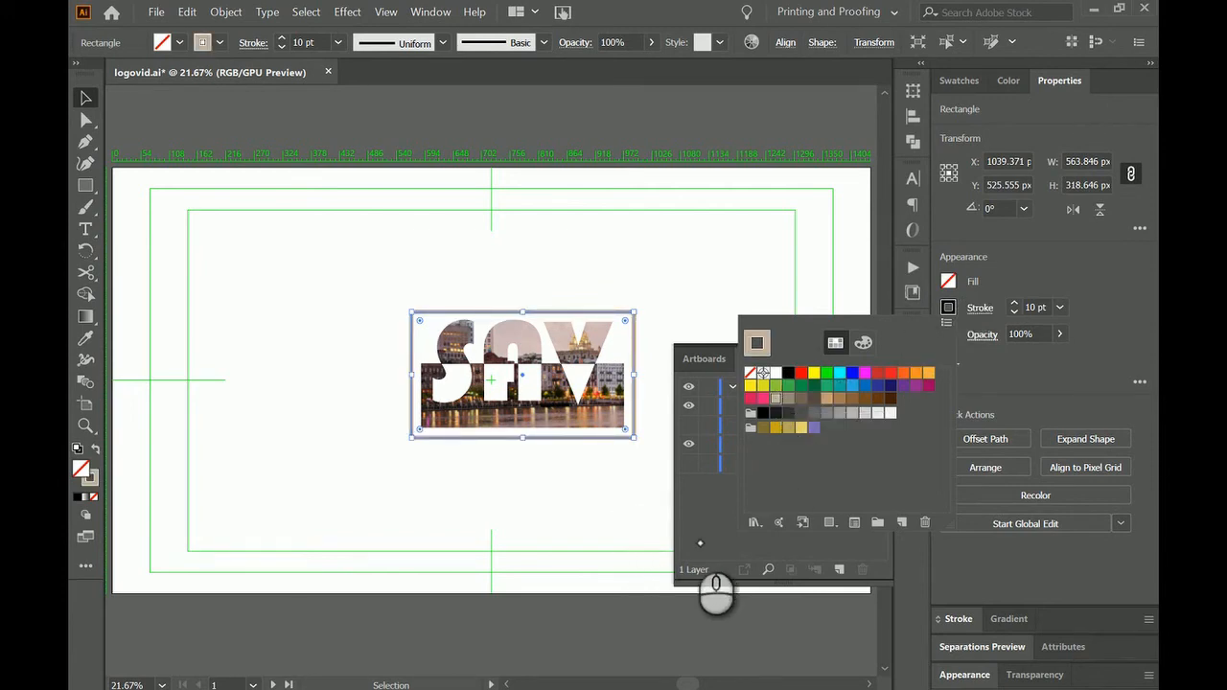
click(703, 535)
Show the hidden black rectangle and scale it proportionally to a width of 1000 px.
click(689, 425)
click(865, 426)
click(1101, 164)
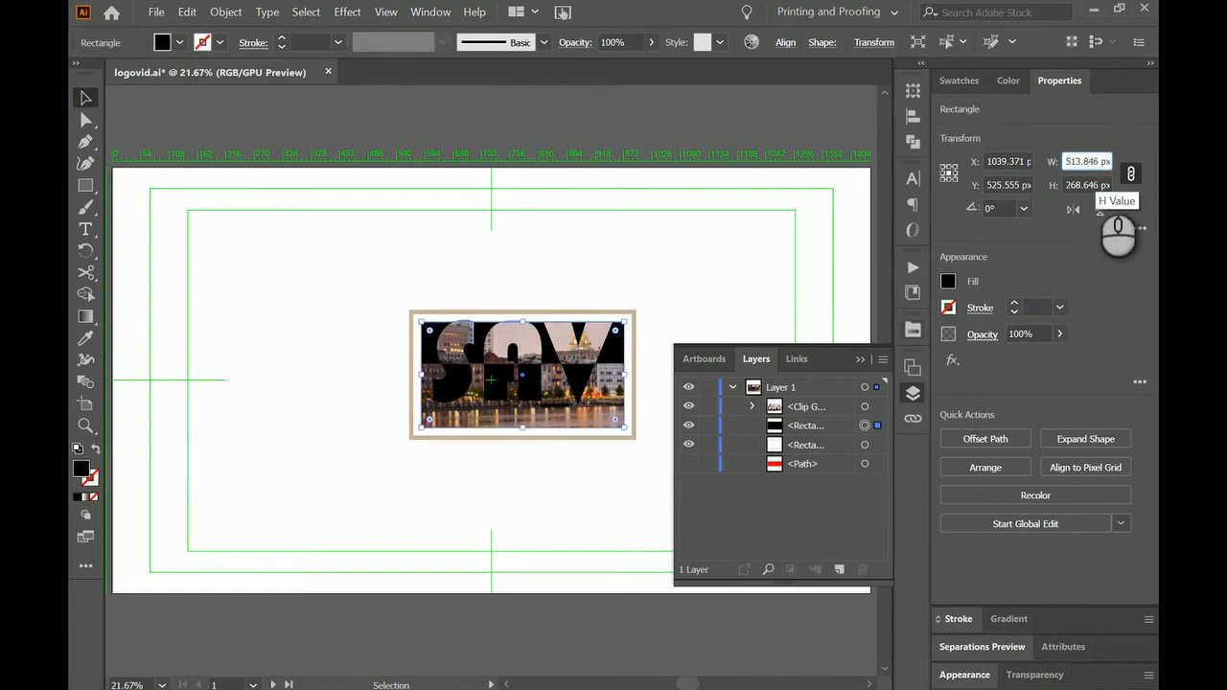
text(1000)
key(Return)
Fill the enlarged rectangle with cyan and place it beneath the tan frame.
click(948, 281)
click(848, 350)
click(713, 370)
drag(838, 432, 826, 454)
click(689, 447)
click(689, 447)
Apply a linear white-to-black gradient to the cyan background rectangle and shift its midpoint toward the black end.
click(1010, 83)
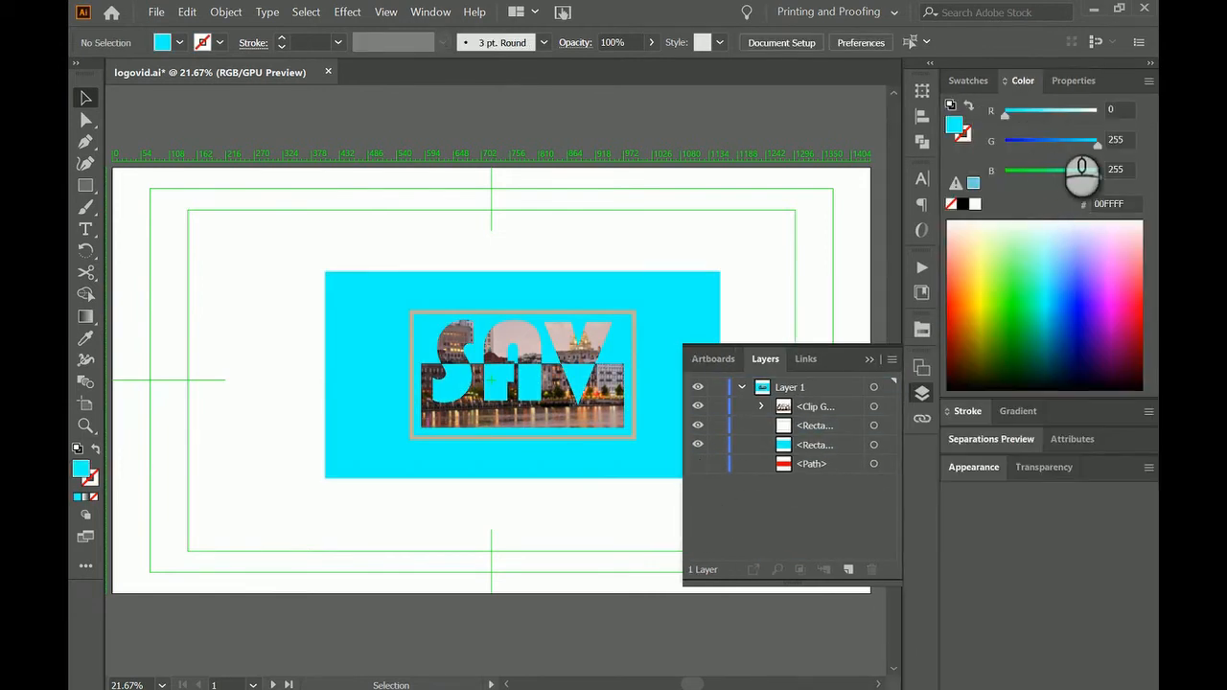
click(1018, 410)
click(1030, 440)
click(873, 444)
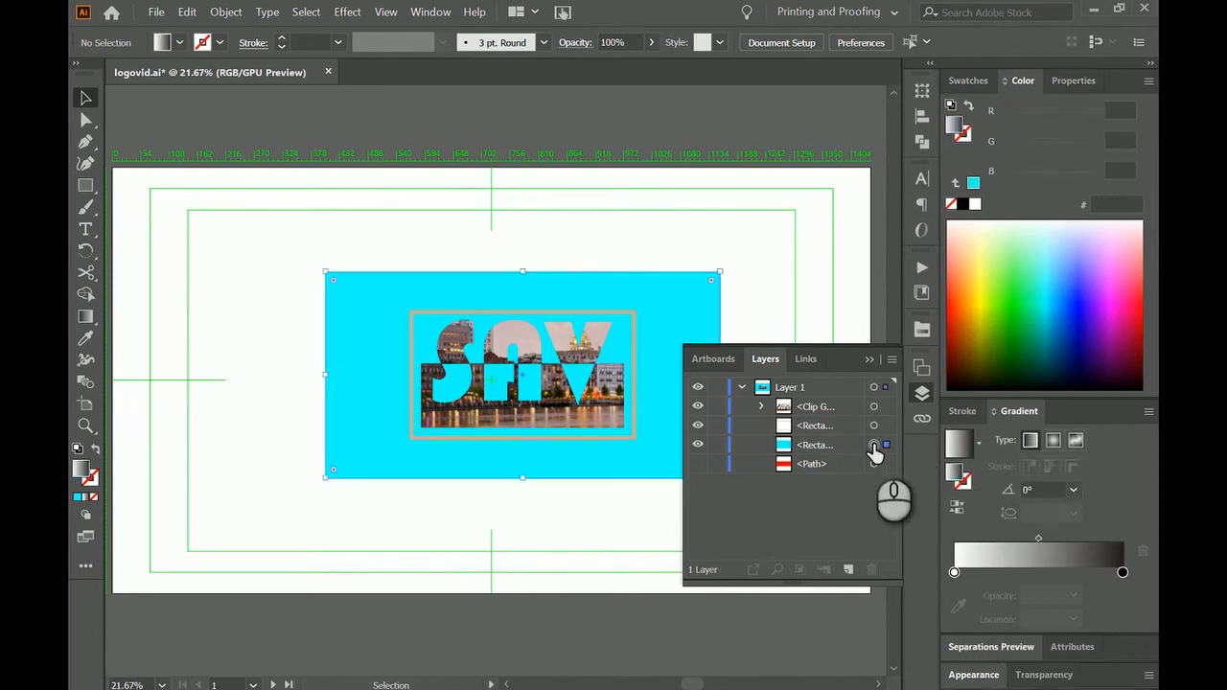
click(959, 444)
key(g)
drag(523, 372, 606, 372)
Set the opacity of the gradient's white stop to 0%, trying 20% first.
click(954, 573)
click(1073, 595)
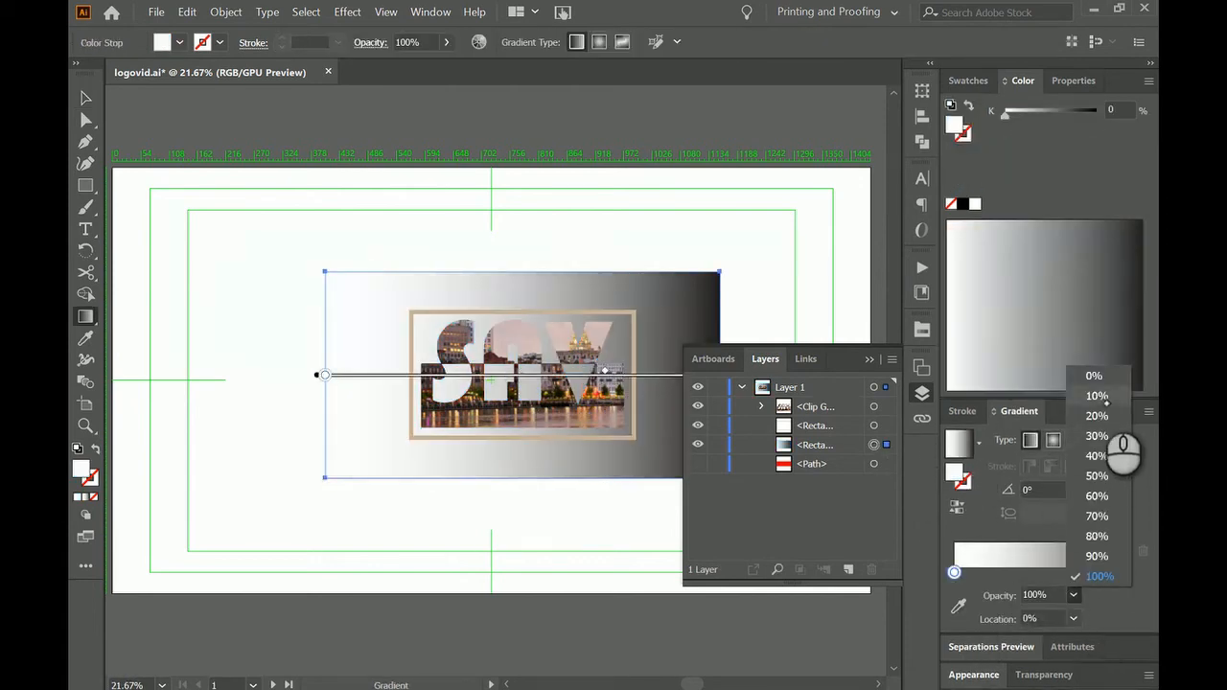
click(1098, 415)
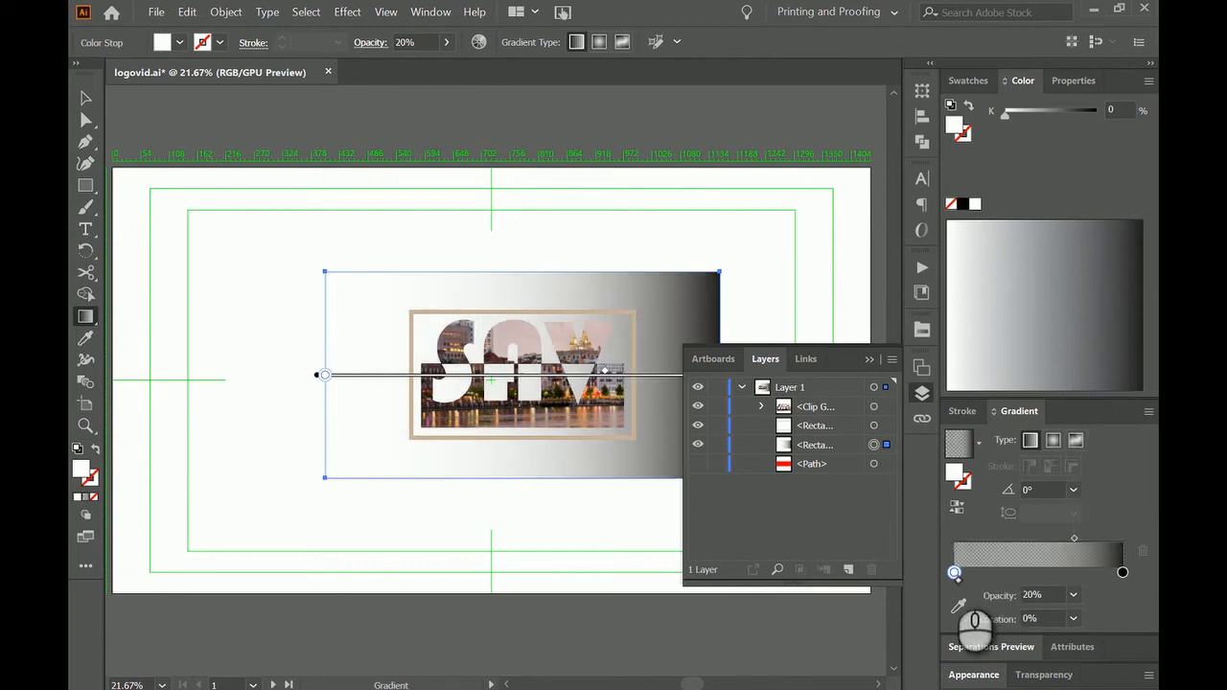
click(1073, 595)
click(981, 411)
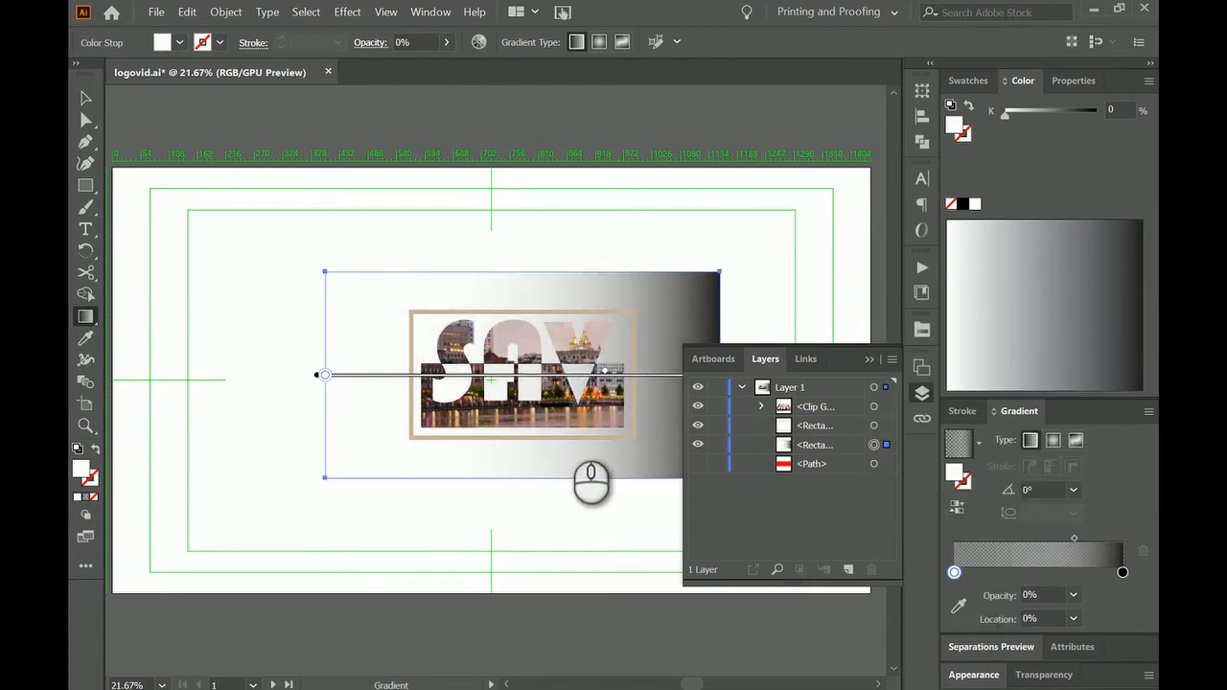
Fit the artboard to the selected tan rectangular frame around the SAV logo.
click(869, 359)
key(v)
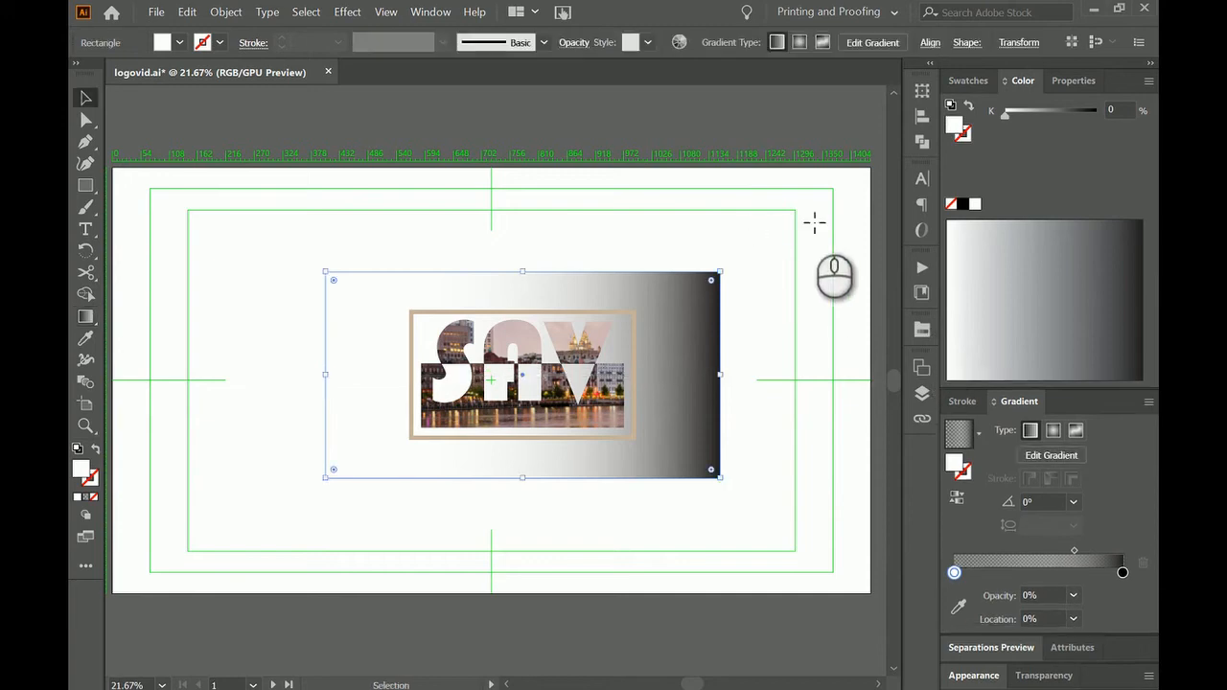
click(596, 248)
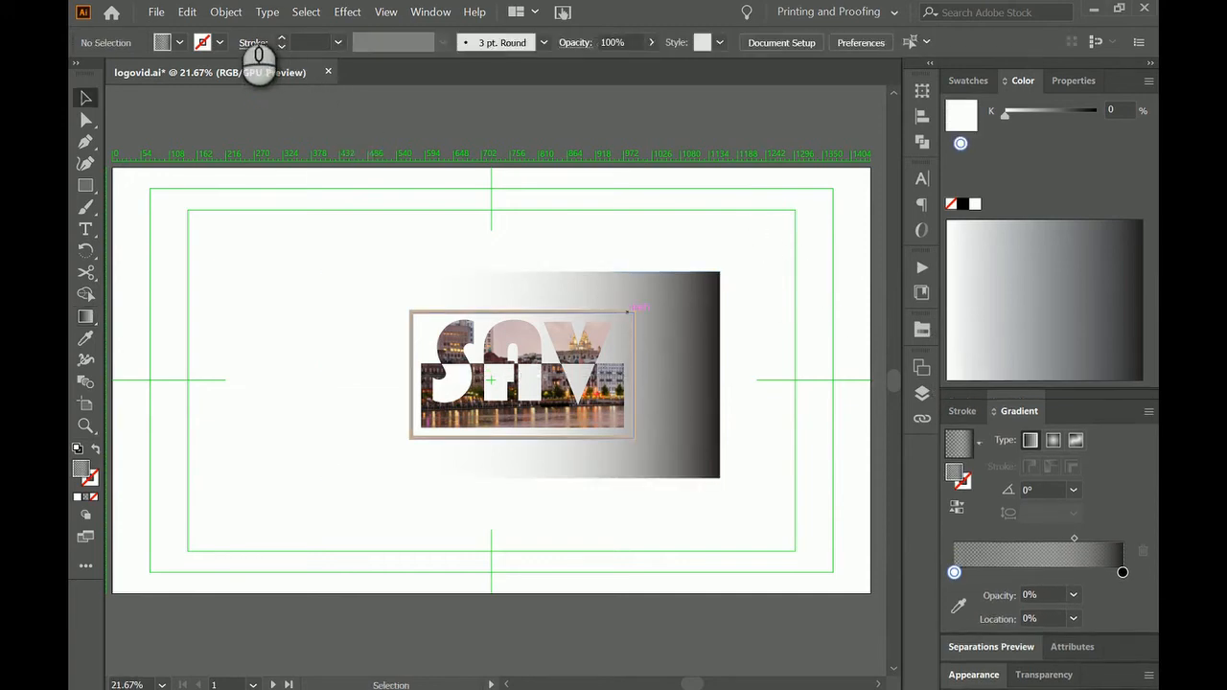
click(234, 11)
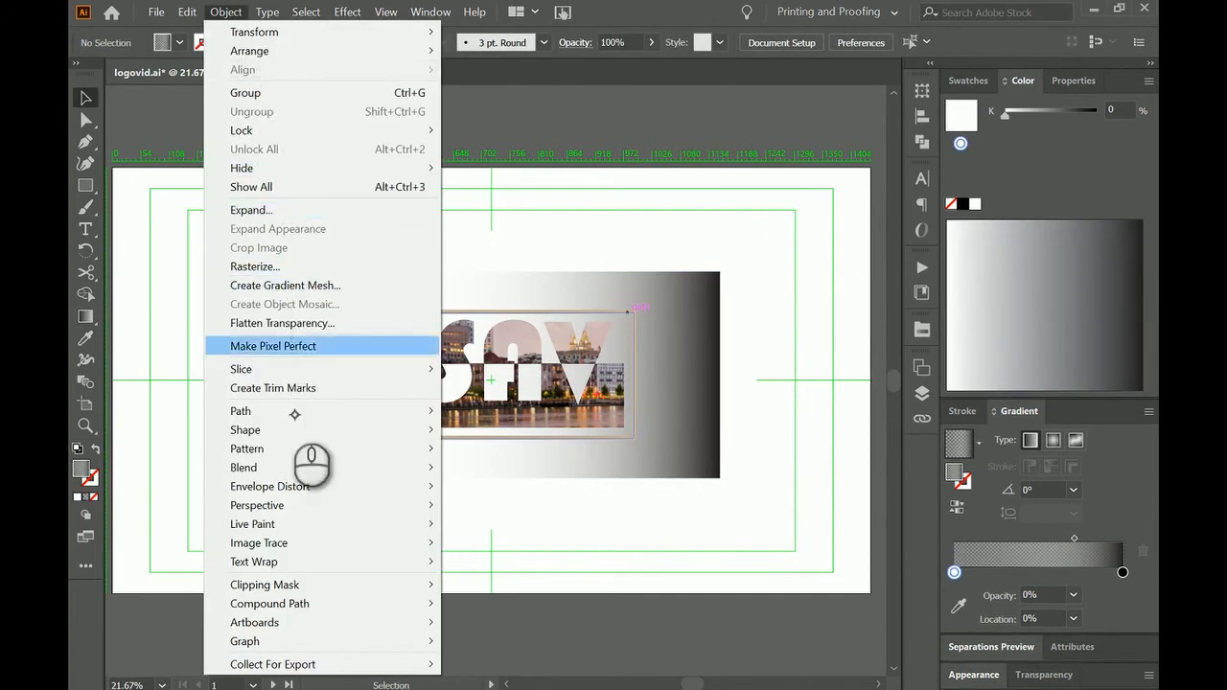
mouse_move(345, 622)
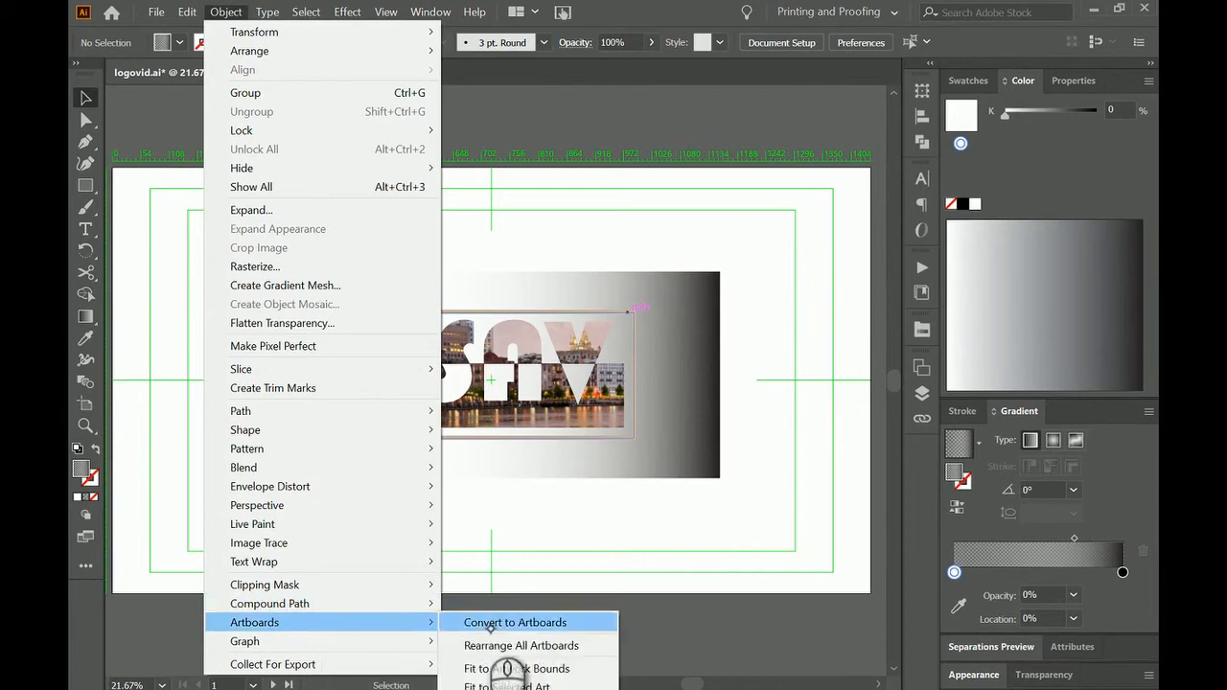
click(558, 687)
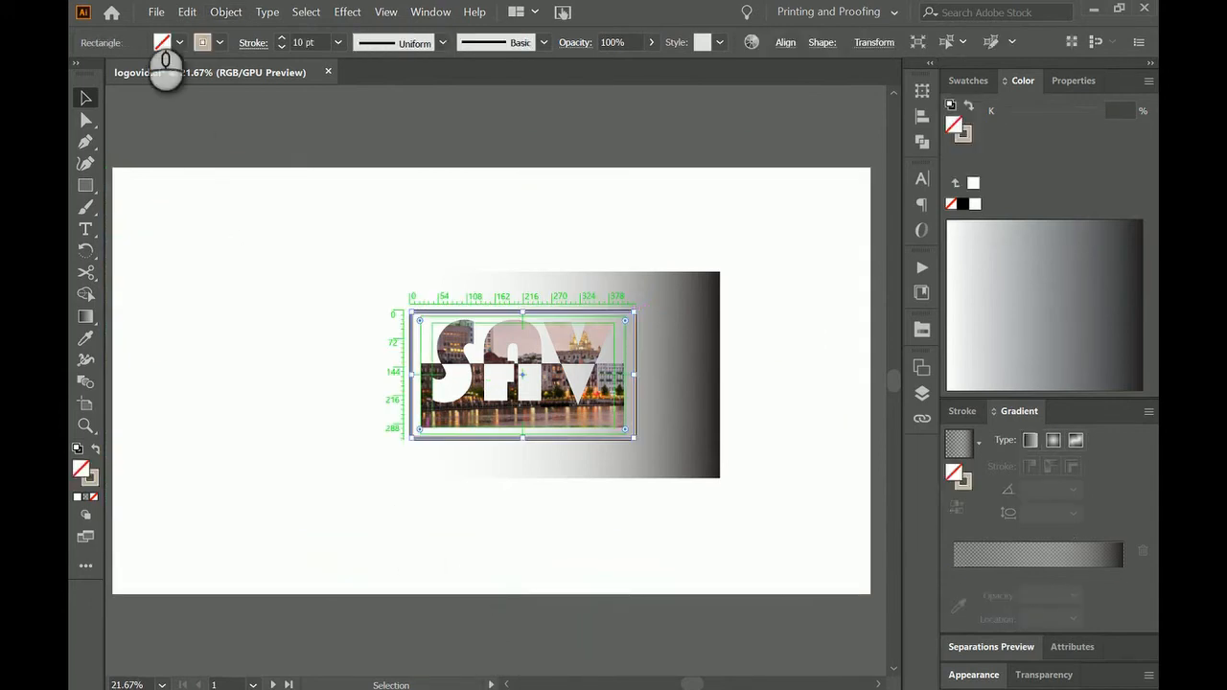
Export the artwork as logovid.png in PNG format to the Desktop, using all artboards.
click(168, 11)
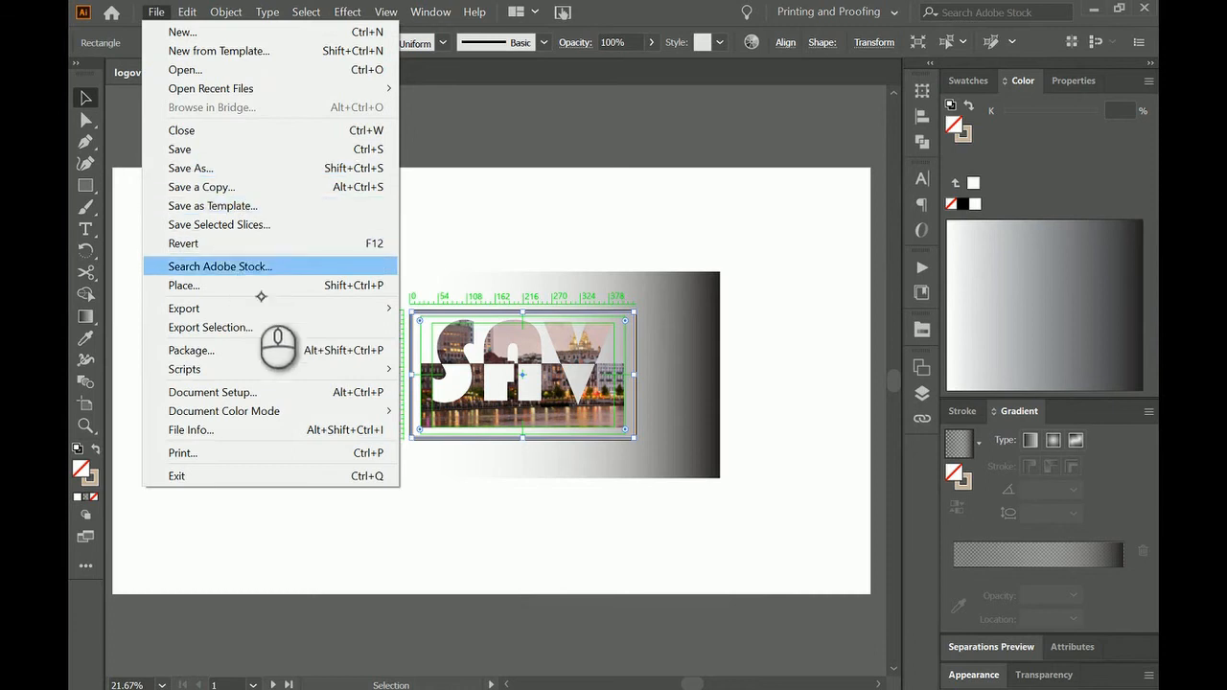
mouse_move(308, 307)
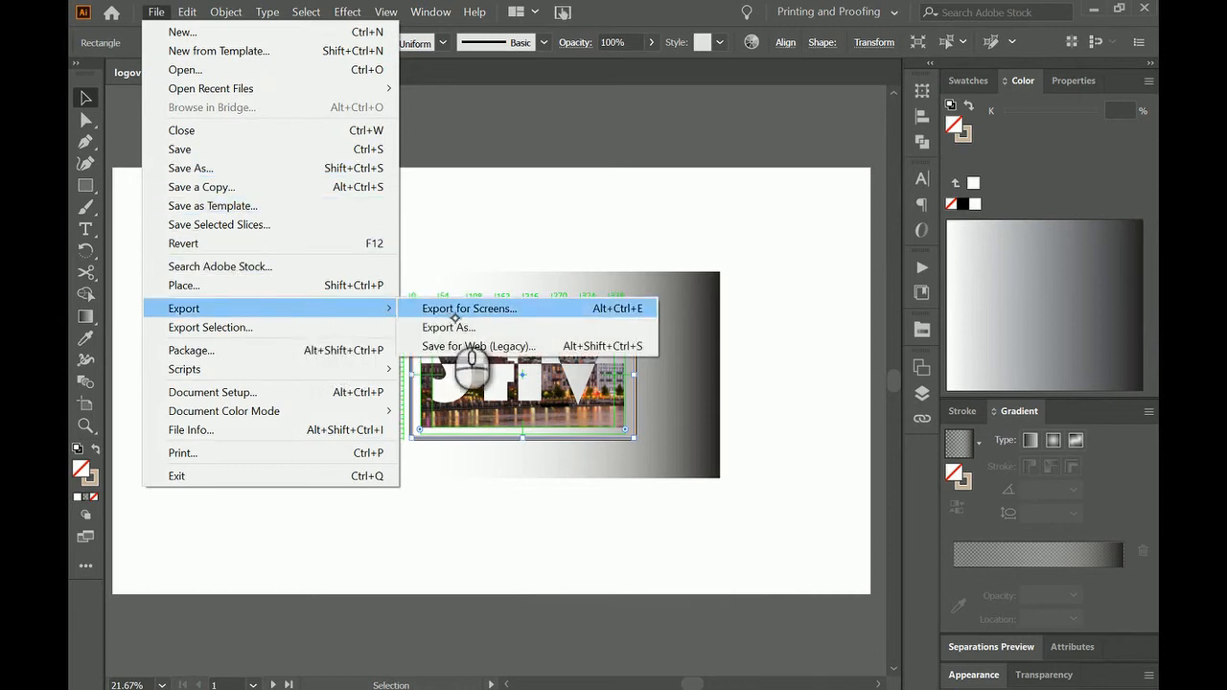
click(461, 328)
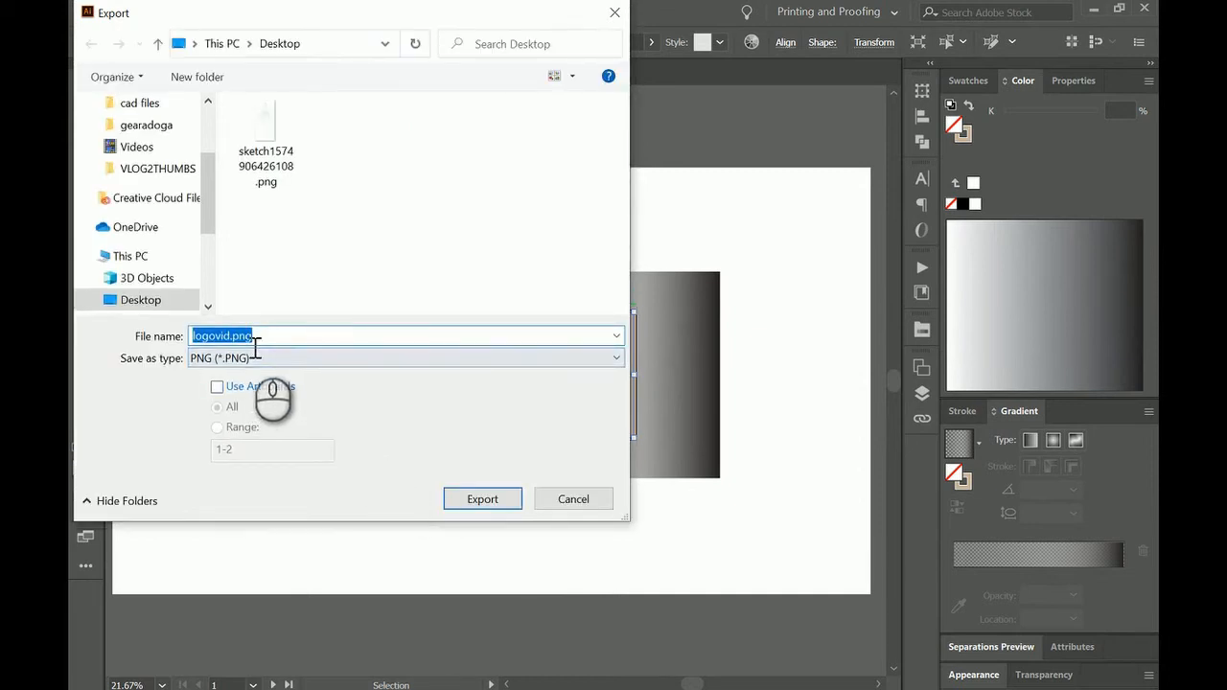
click(219, 386)
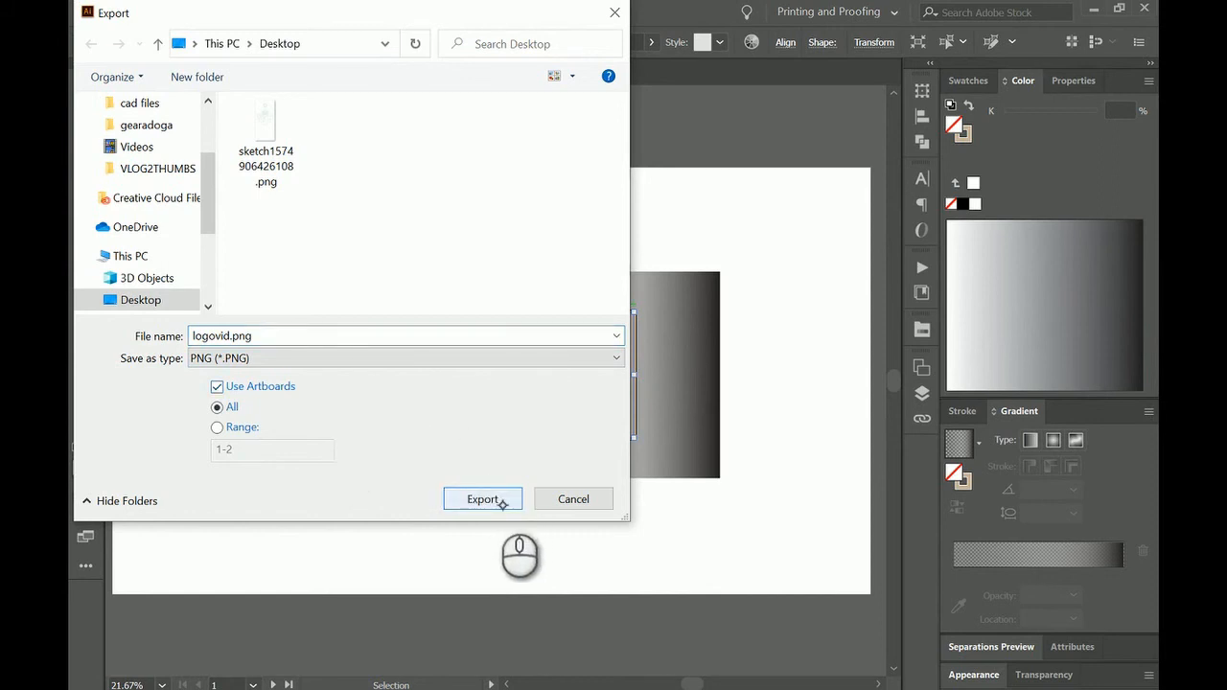
click(499, 501)
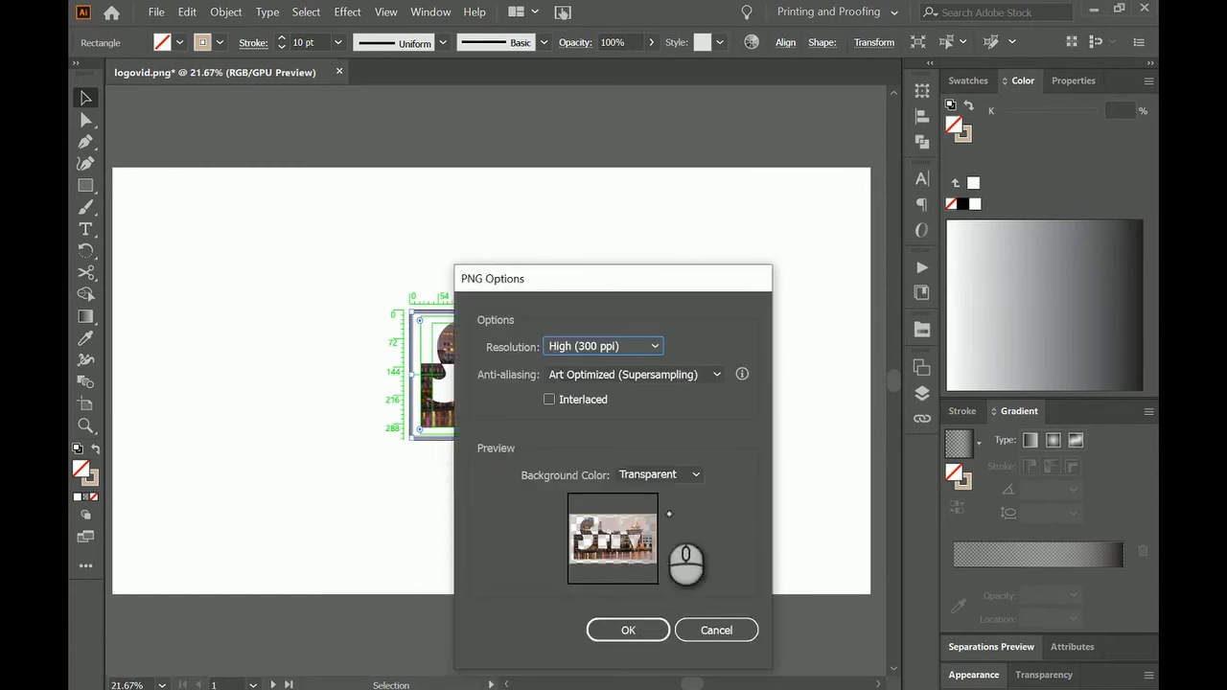
Try white and black backgrounds for the PNG export and return the background color to Transparent.
click(699, 477)
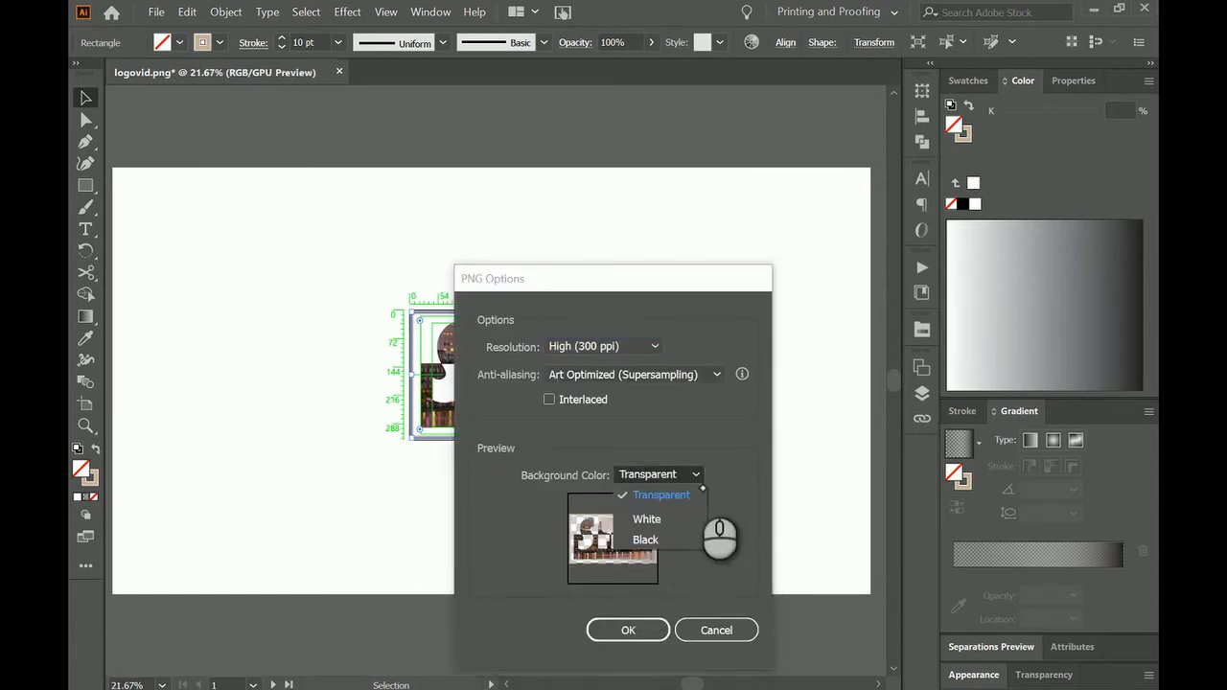
click(676, 515)
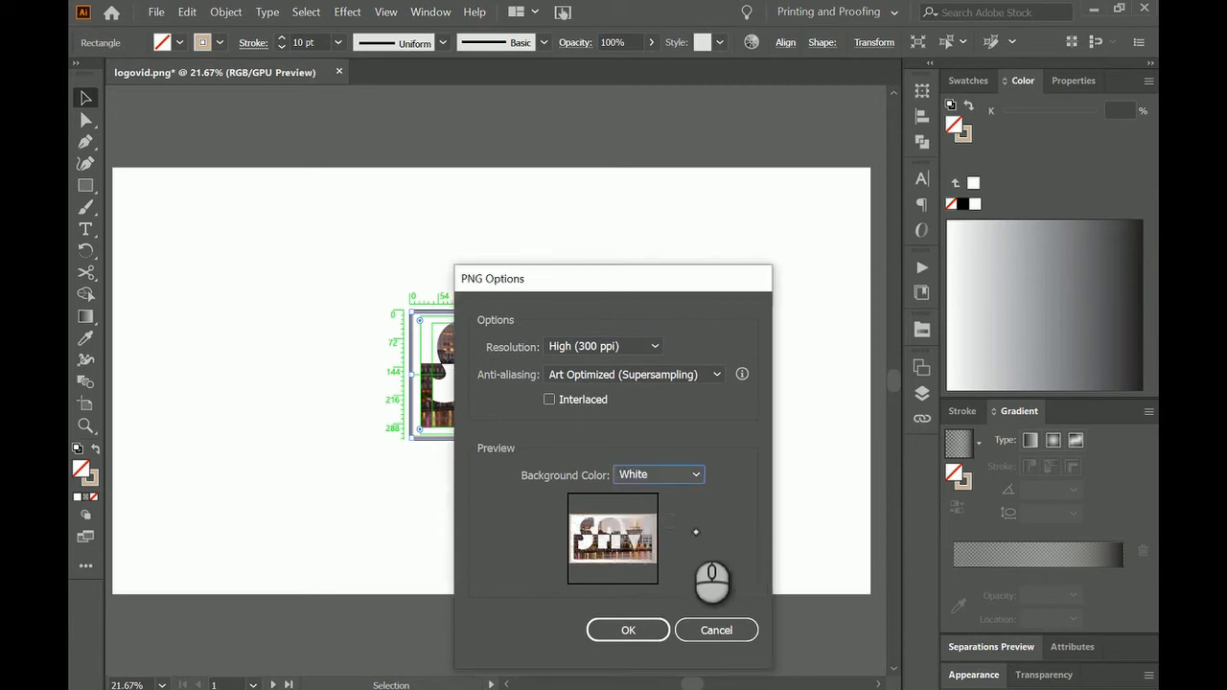
click(700, 479)
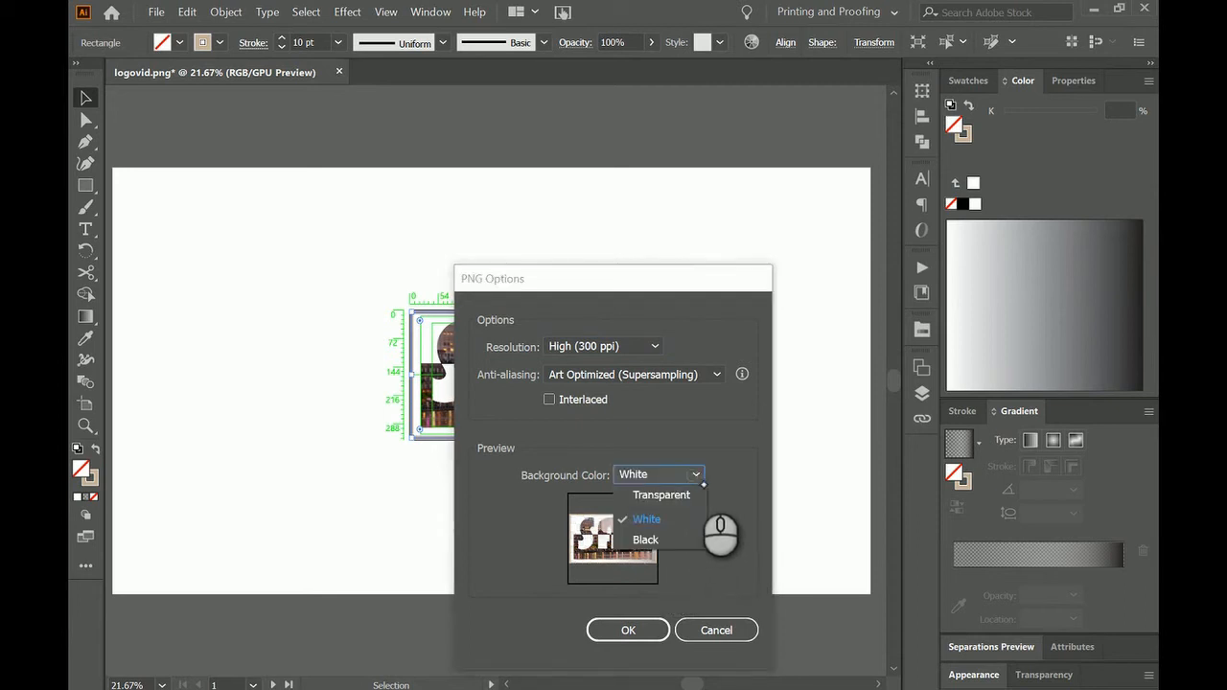
click(667, 537)
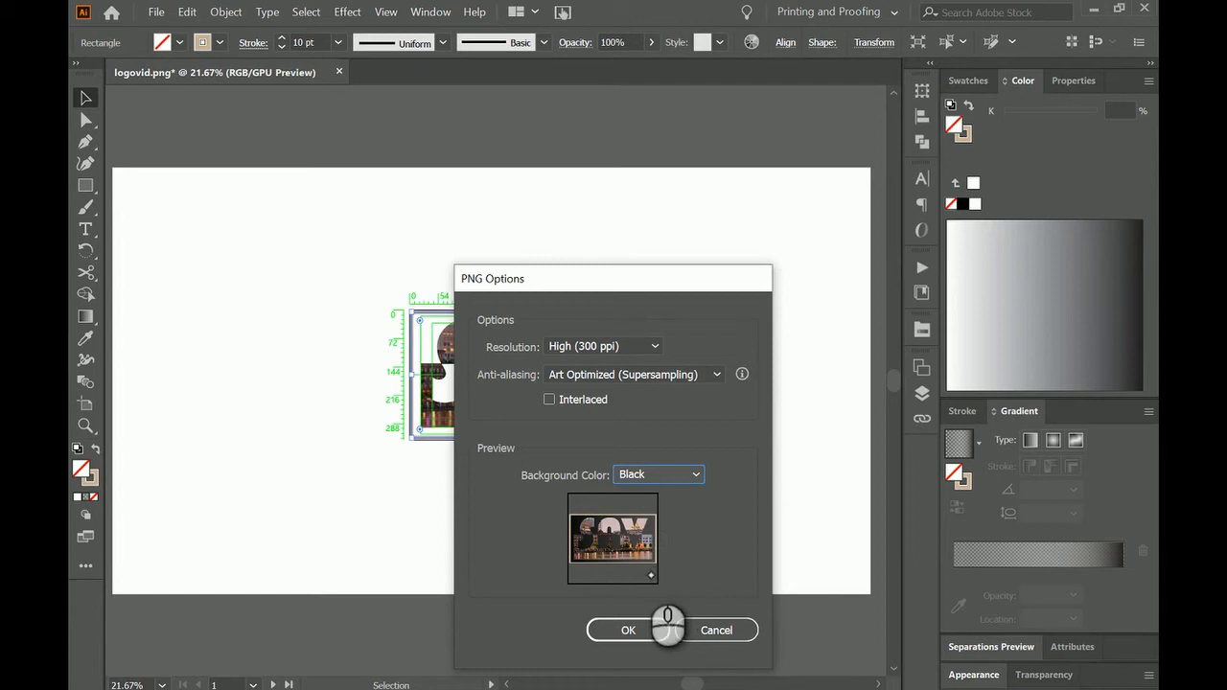
click(702, 475)
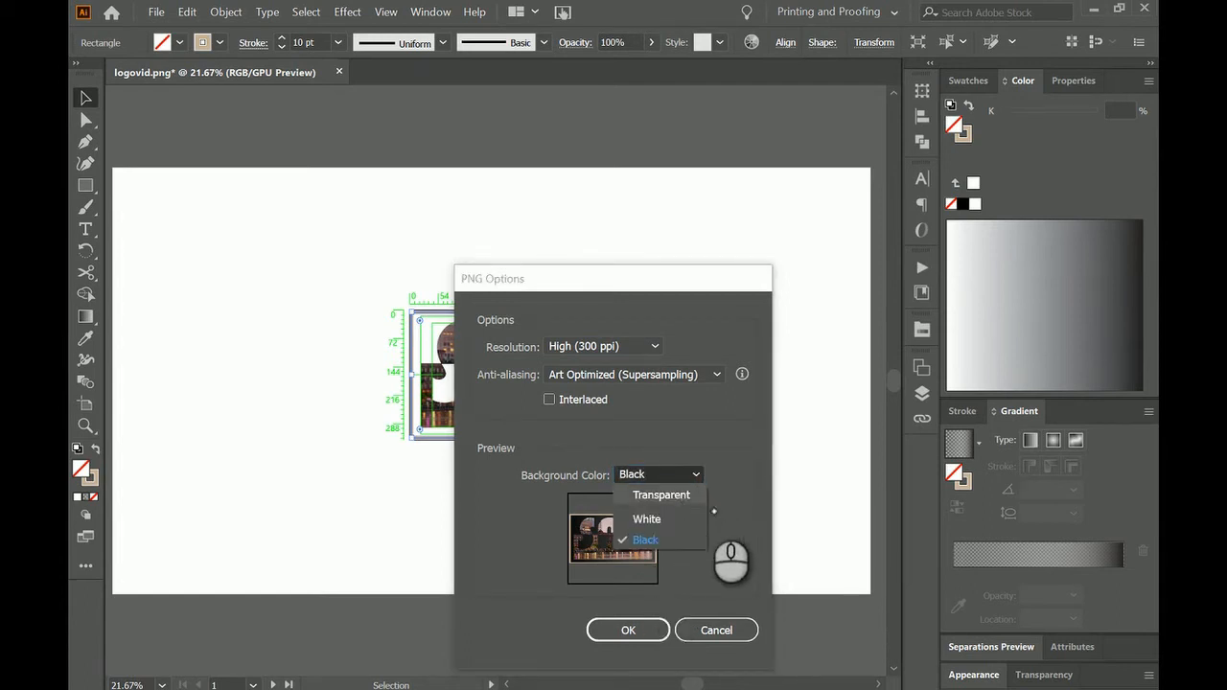
click(683, 496)
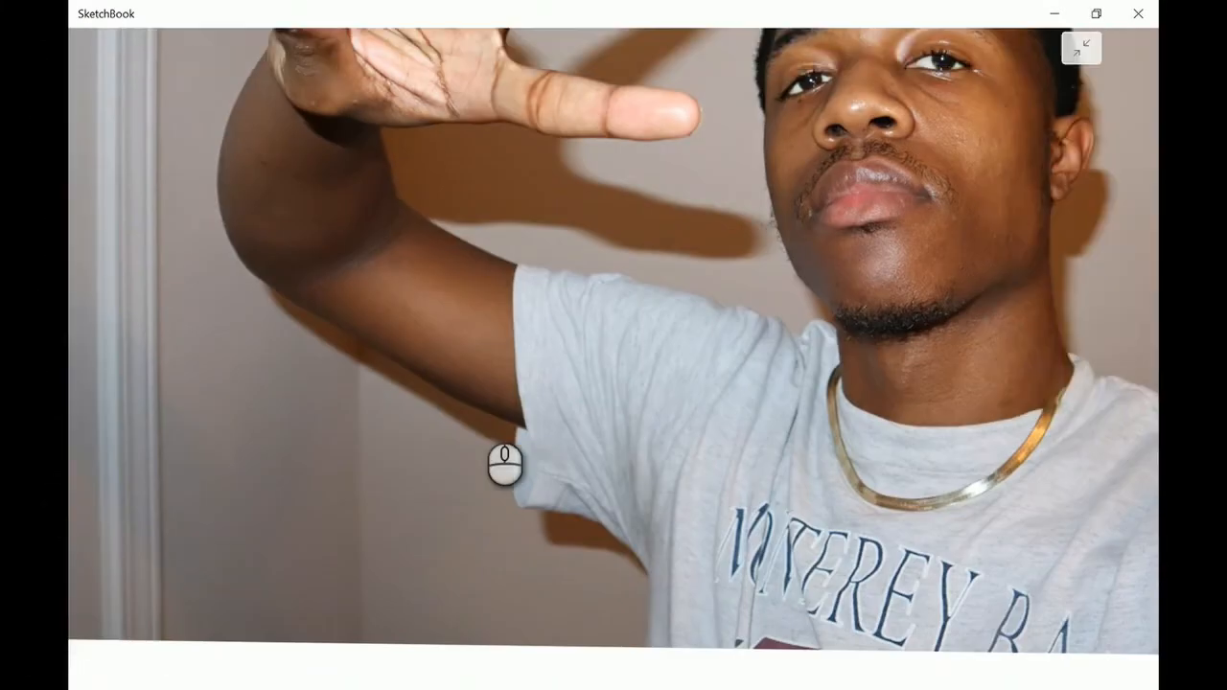
In SketchBook, erase a thin band along the outline of the man's hand, arm, head and shoulders.
drag(602, 575, 608, 454)
mouse_move(658, 677)
mouse_down()
mouse_move(515, 485)
mouse_move(391, 34)
mouse_up()
mouse_move(622, 323)
mouse_down()
mouse_move(527, 154)
mouse_move(1049, 500)
mouse_up()
drag(331, 225, 460, 36)
mouse_move(476, 342)
mouse_down()
mouse_move(761, 295)
mouse_move(843, 46)
mouse_up()
drag(847, 273, 601, 364)
drag(560, 230, 641, 123)
drag(533, 462, 583, 572)
mouse_move(640, 123)
mouse_down()
mouse_move(549, 356)
mouse_move(394, 652)
mouse_up()
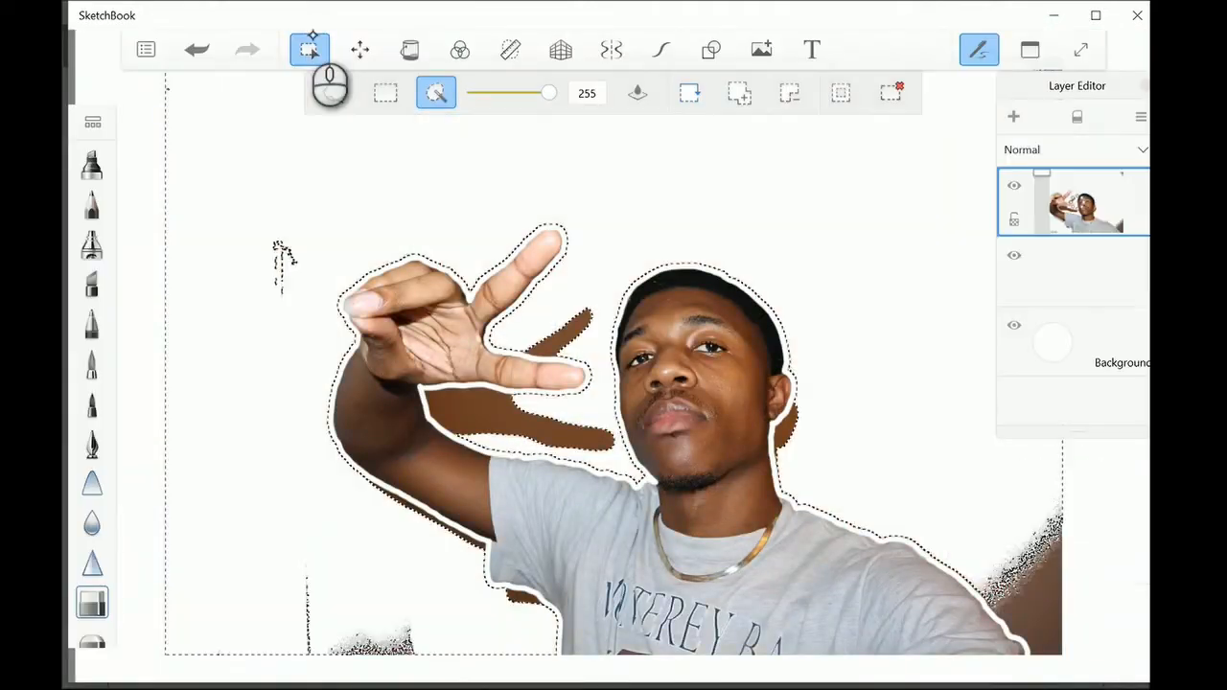
Clear the wall around the man using magic-wand and rectangular selections, and hide the Background layer.
click(280, 251)
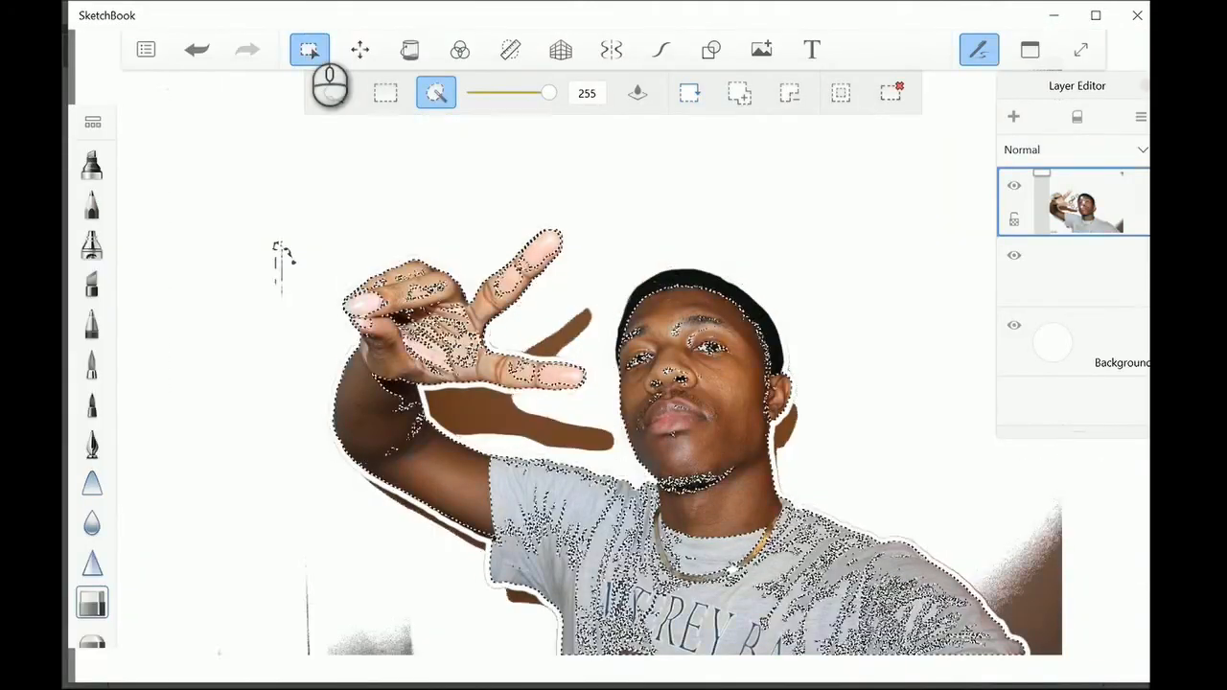
drag(548, 93, 515, 93)
click(1141, 117)
click(1027, 187)
click(385, 93)
drag(1084, 466, 986, 589)
click(1027, 188)
click(436, 93)
click(1015, 325)
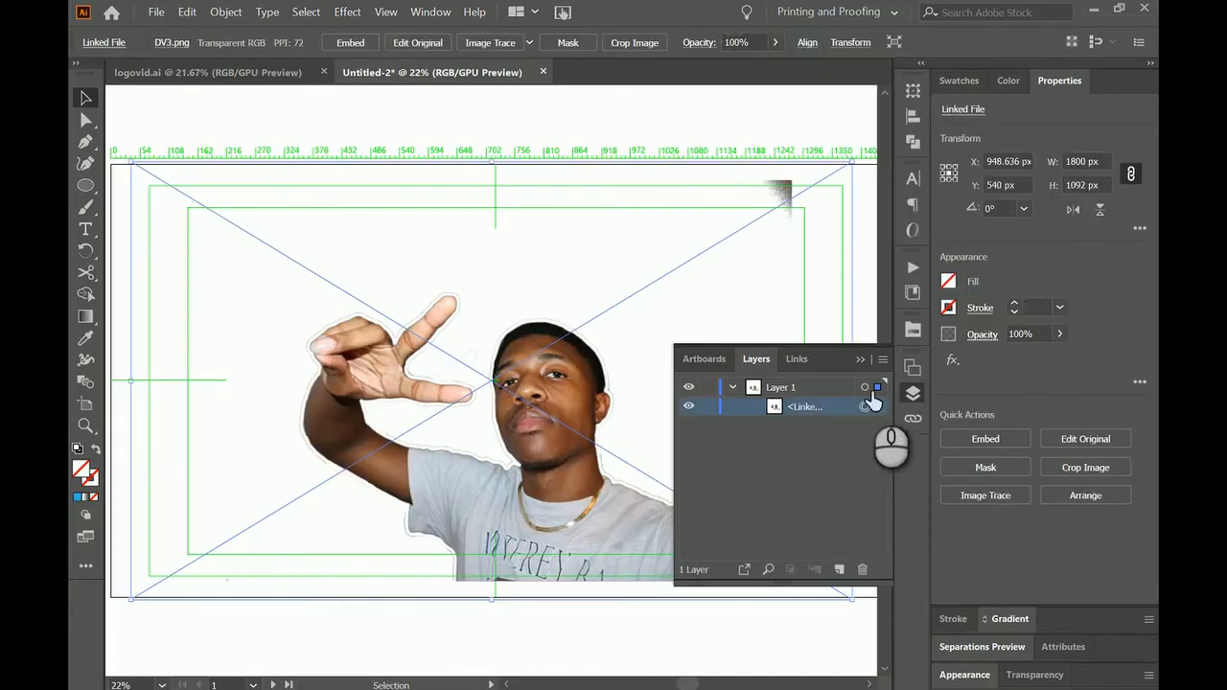
In Illustrator, image-trace the placed DV3.png photo in color and expand it into vector paths.
click(490, 42)
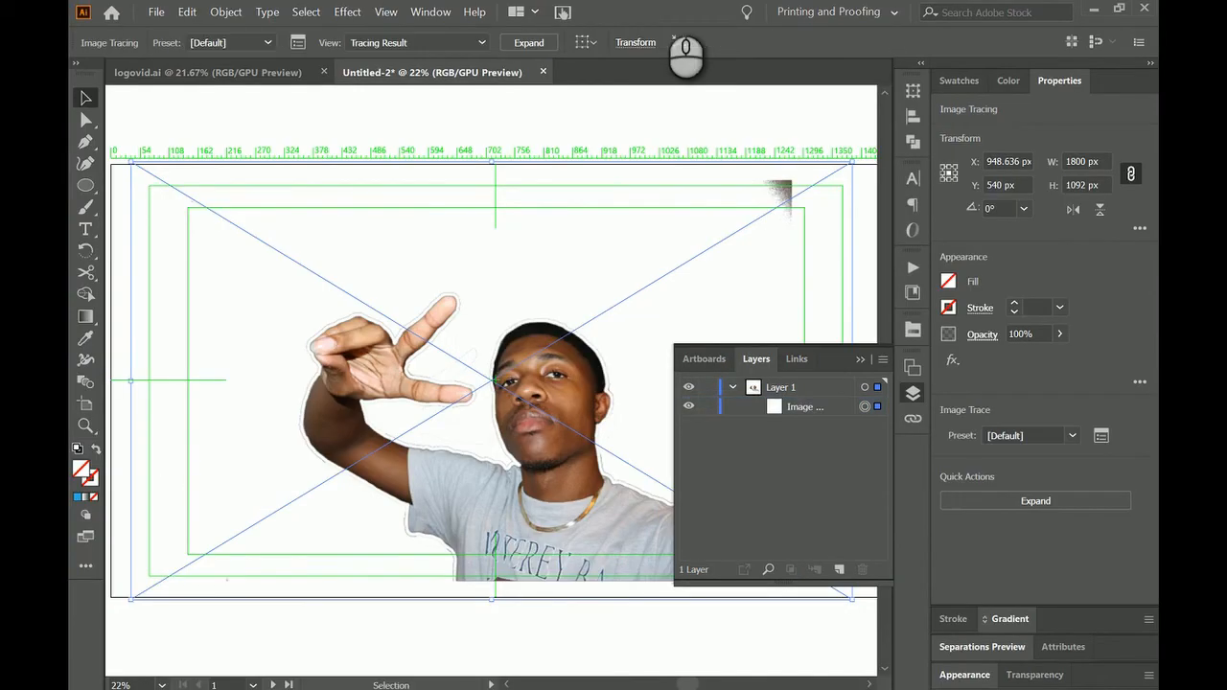
click(297, 42)
click(746, 199)
click(687, 281)
click(807, 134)
click(552, 42)
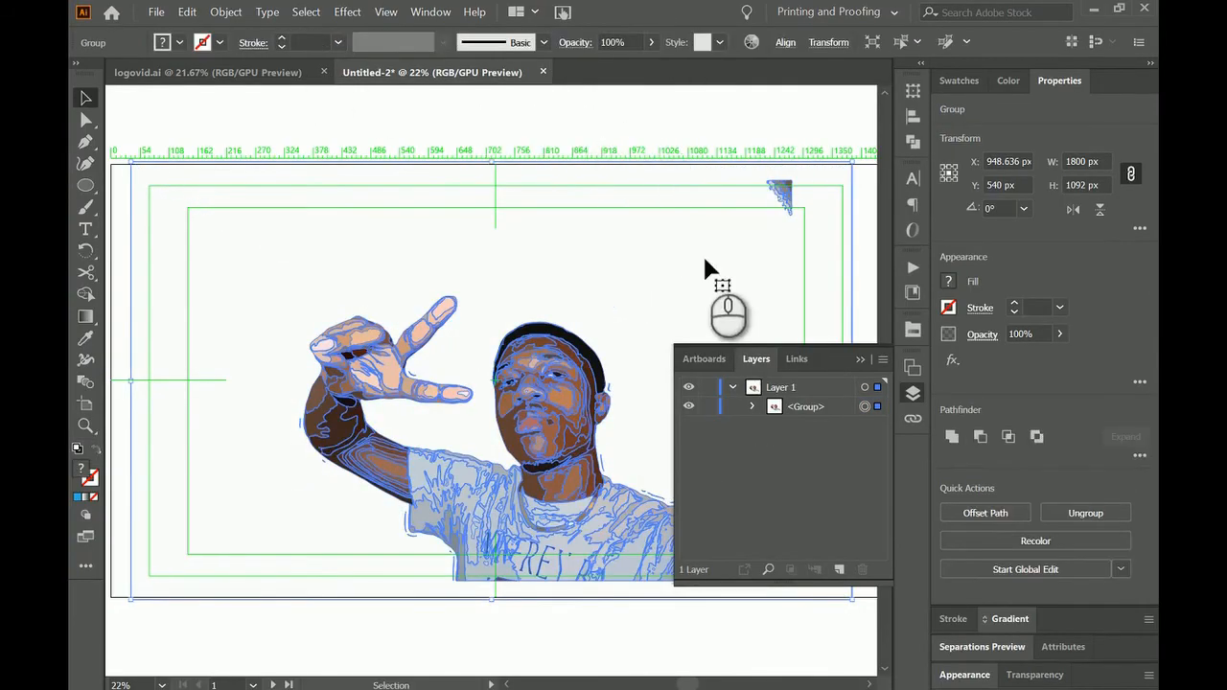
Isolate the traced group and delete its white background path and the leftover dark corner piece.
click(738, 225)
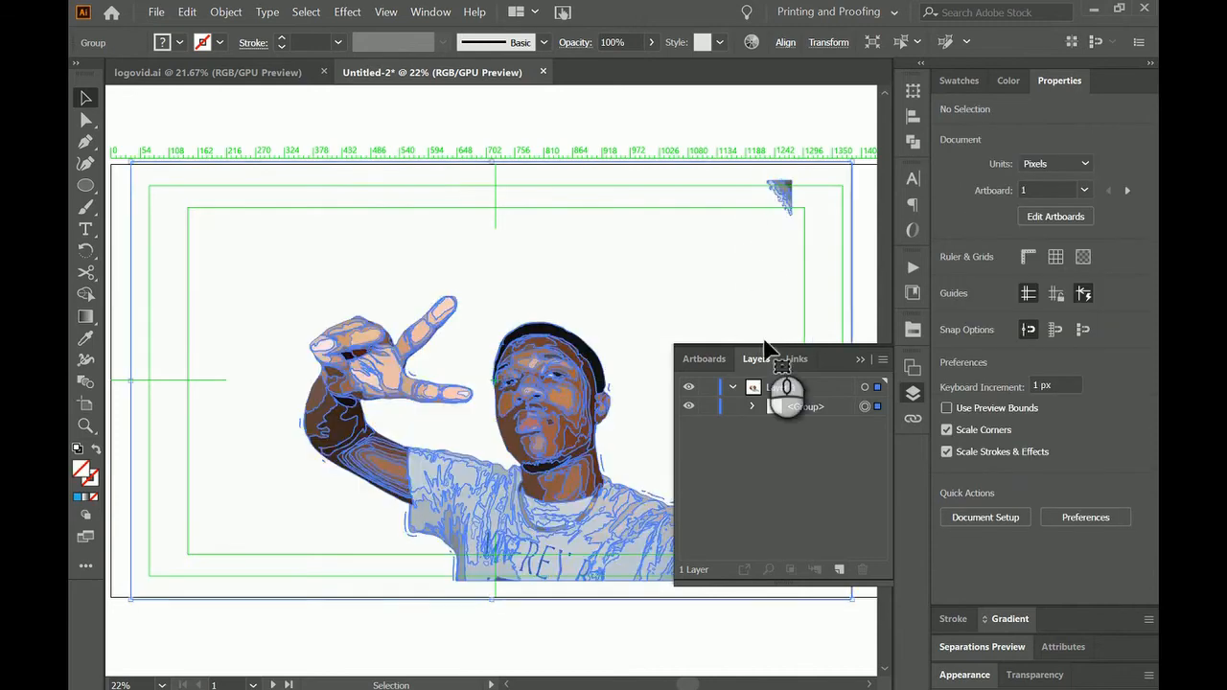
double_click(599, 348)
click(731, 292)
key(Delete)
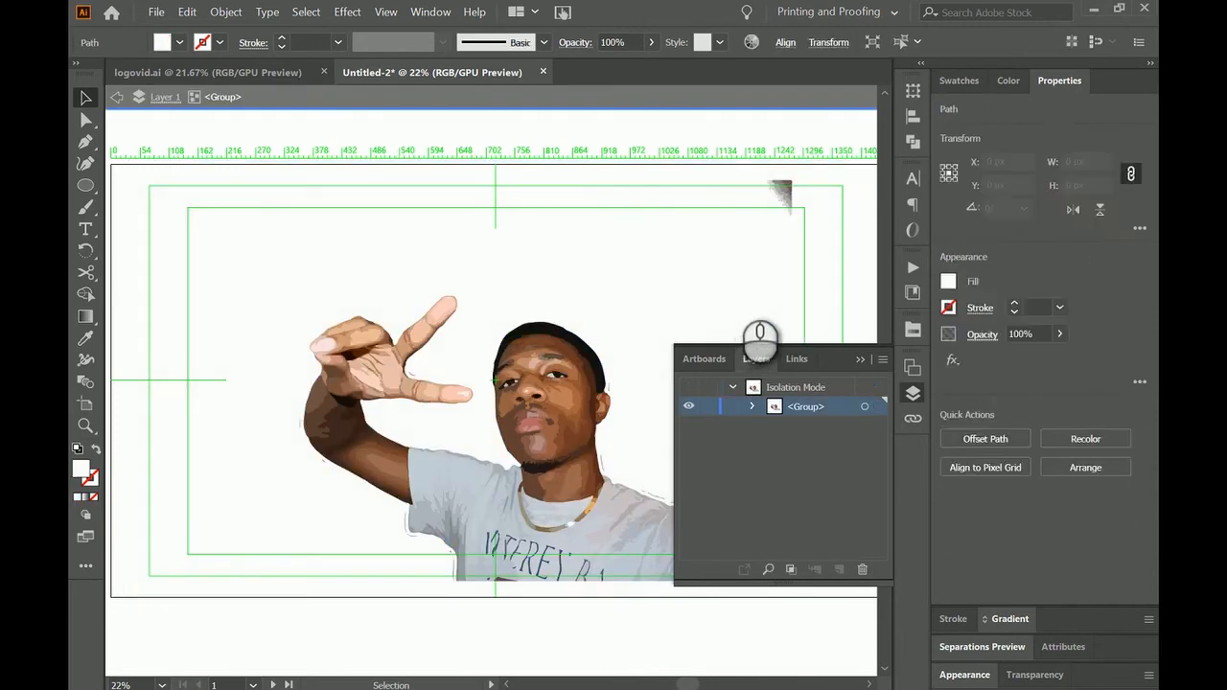
click(778, 192)
key(Delete)
key(Escape)
Duplicate the traced portrait group within Layer 1.
click(814, 412)
click(882, 360)
click(1019, 307)
Create a circle 850 px wide and 850 px high with the Ellipse tool.
click(86, 186)
click(561, 346)
text(850)
click(627, 344)
text(850)
key(ctrl+a)
text(850)
click(595, 384)
Move the circle over the man's head and chest and fill it with blue.
key(v)
drag(654, 348, 531, 282)
drag(631, 386, 589, 386)
click(948, 283)
click(851, 360)
click(826, 521)
Paste a copy of the blue circle in front and use it as a clipping mask on one portrait group.
key(ctrl+c)
key(ctrl+f)
click(831, 441)
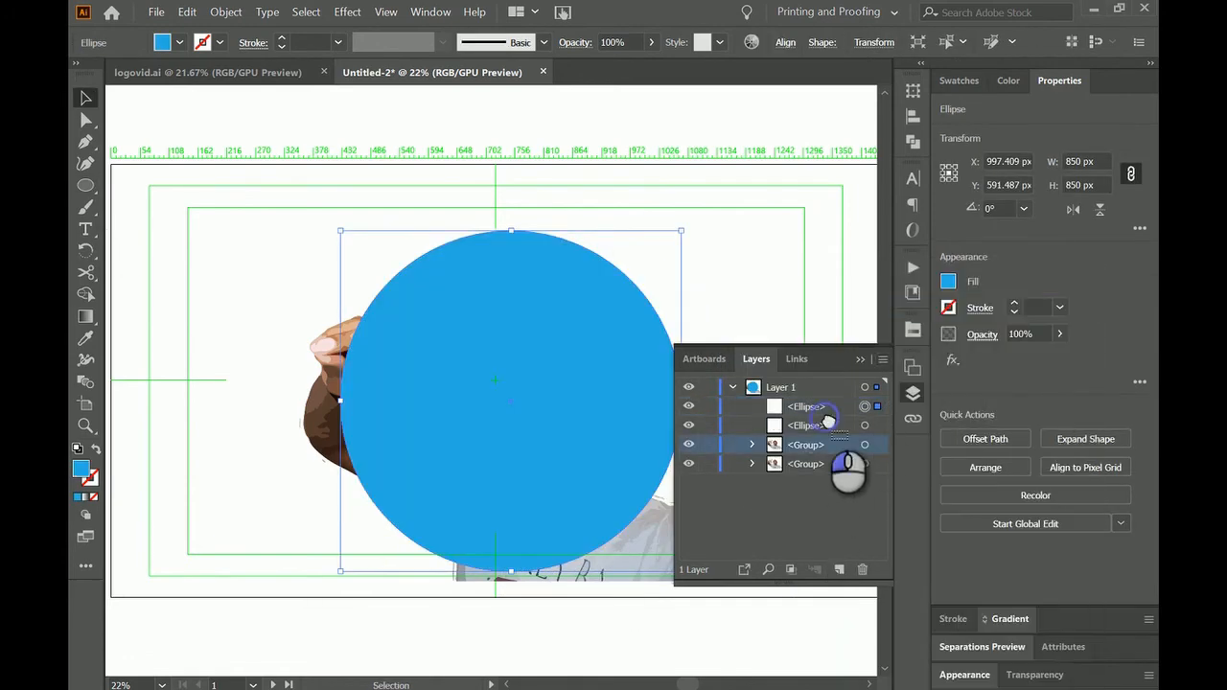
drag(832, 424, 832, 416)
shift+click(876, 426)
click(227, 13)
mouse_move(278, 584)
click(474, 582)
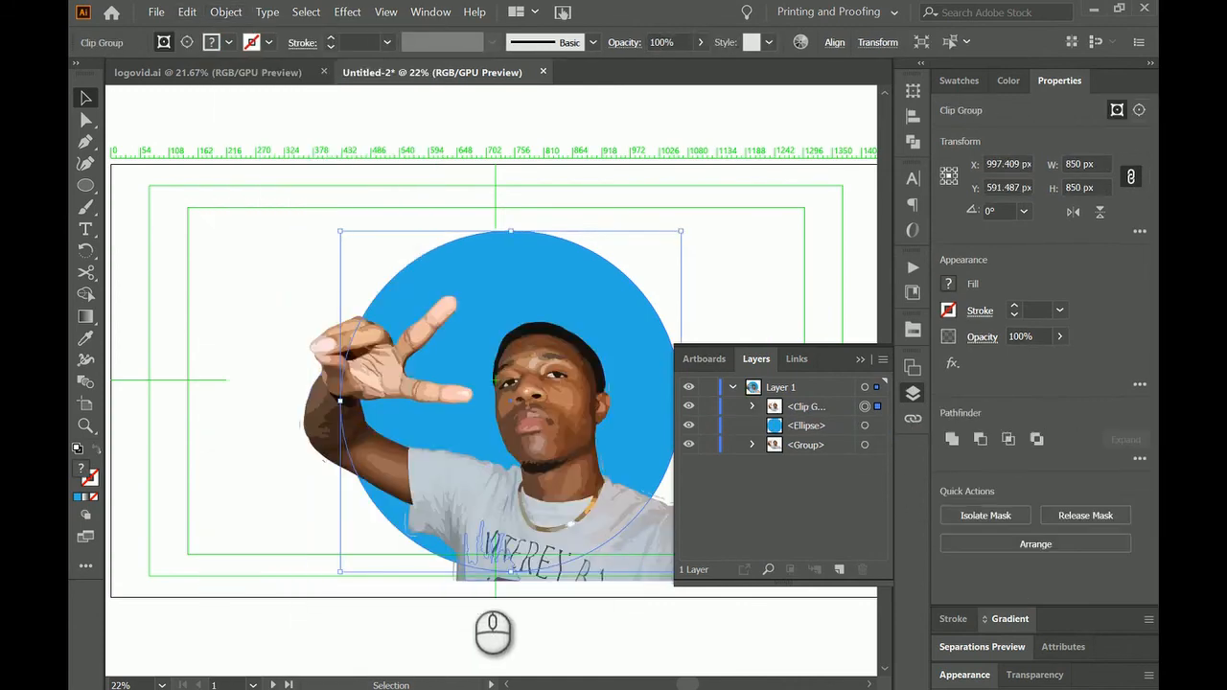
Lock and hide the circle and clipped portrait, and erase a dividing line across the shirt of the unclipped portrait.
click(815, 445)
click(188, 11)
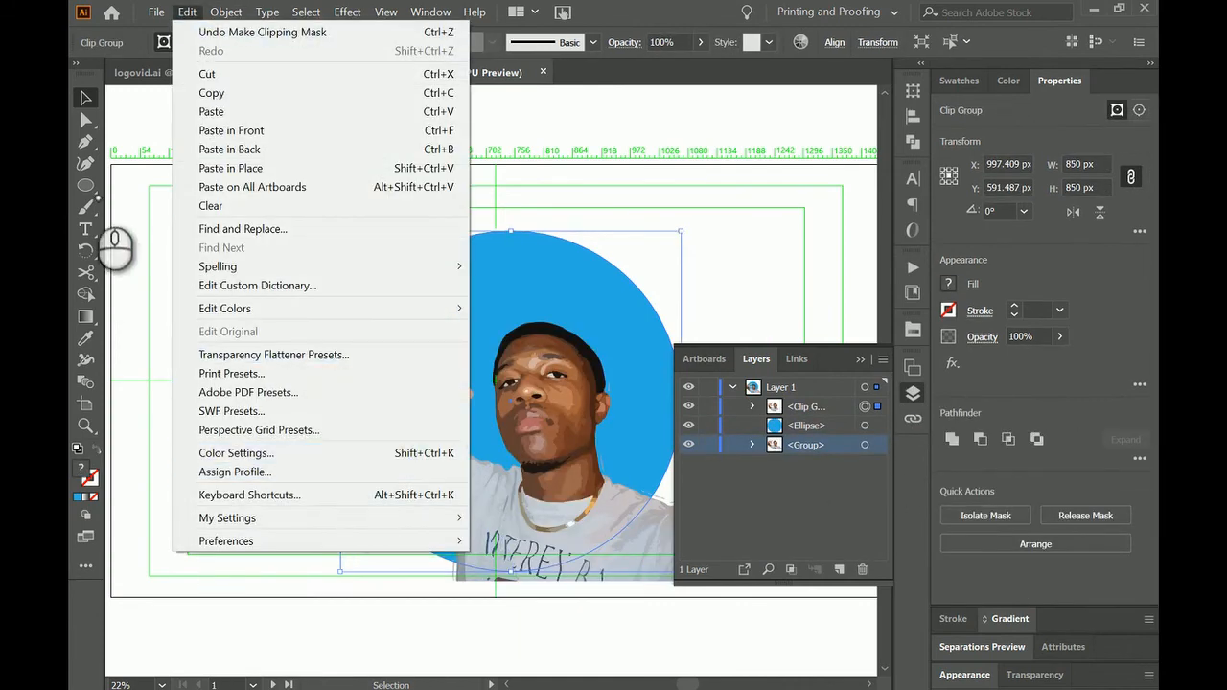
click(93, 277)
drag(93, 277, 187, 275)
click(709, 425)
click(708, 406)
drag(421, 537, 664, 448)
drag(404, 562, 451, 519)
drag(692, 408, 692, 427)
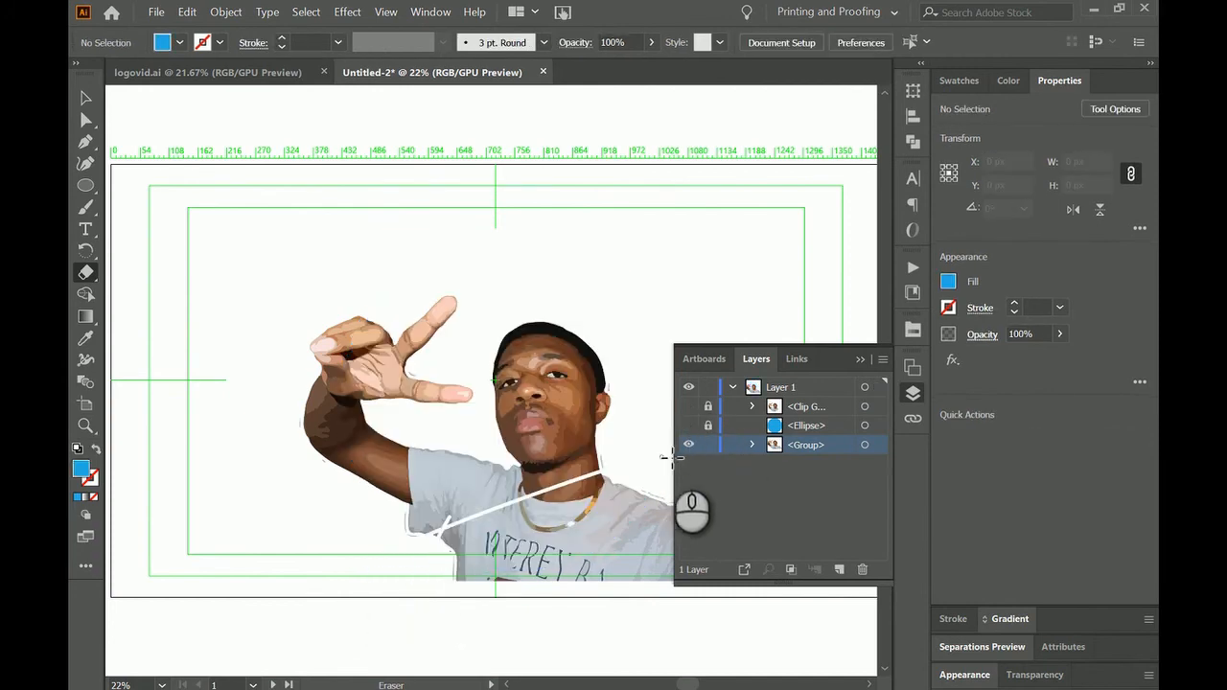
Isolate the unclipped portrait, lasso its parts below the erased line and delete them.
click(86, 97)
click(484, 565)
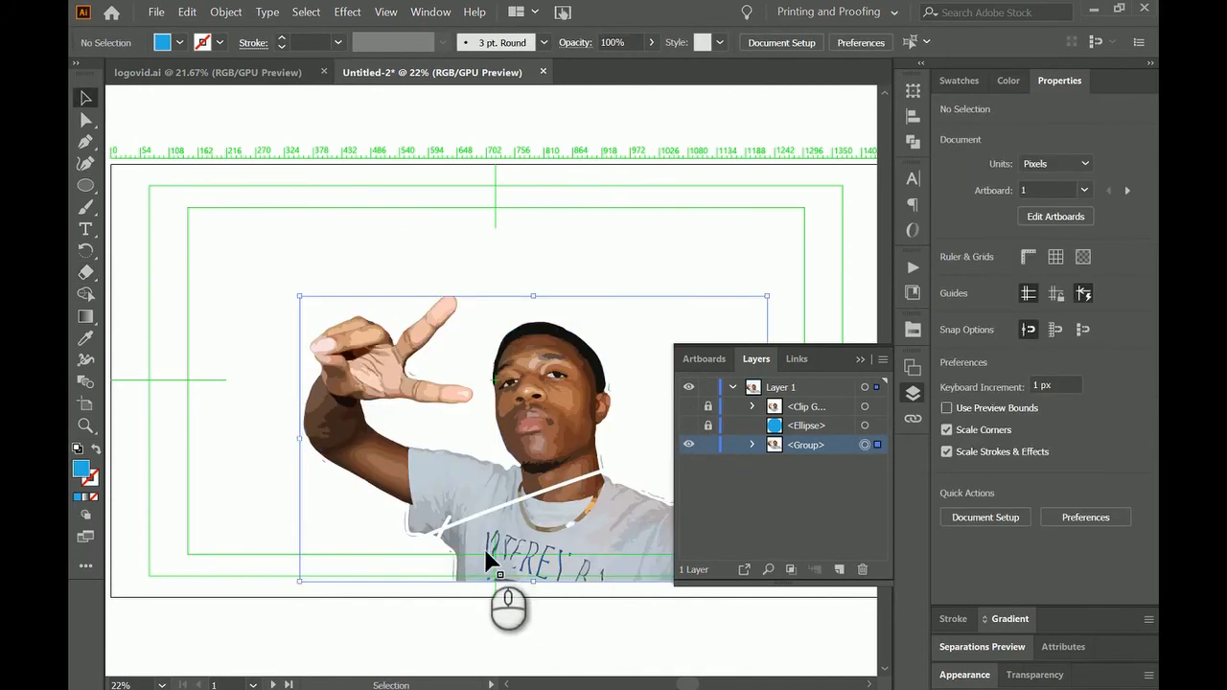
double_click(487, 564)
key(q)
mouse_move(414, 569)
mouse_down()
mouse_move(563, 488)
mouse_move(437, 623)
mouse_move(422, 618)
mouse_up()
key(Delete)
key(Escape)
Show and unlock the blue circle and the clipped portrait group.
click(688, 426)
click(688, 444)
click(85, 97)
click(617, 584)
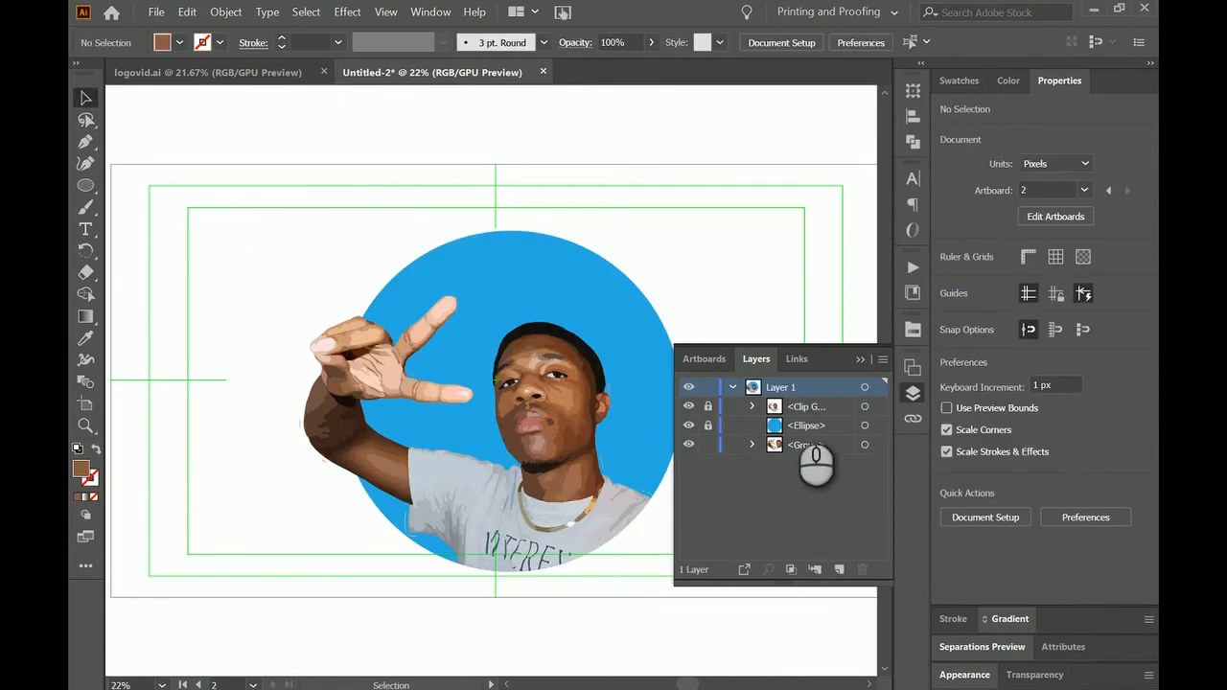
key(ctrl+a)
drag(707, 406, 708, 428)
Select all the portrait and circle artwork and rasterize it at 300 ppi.
key(ctrl+a)
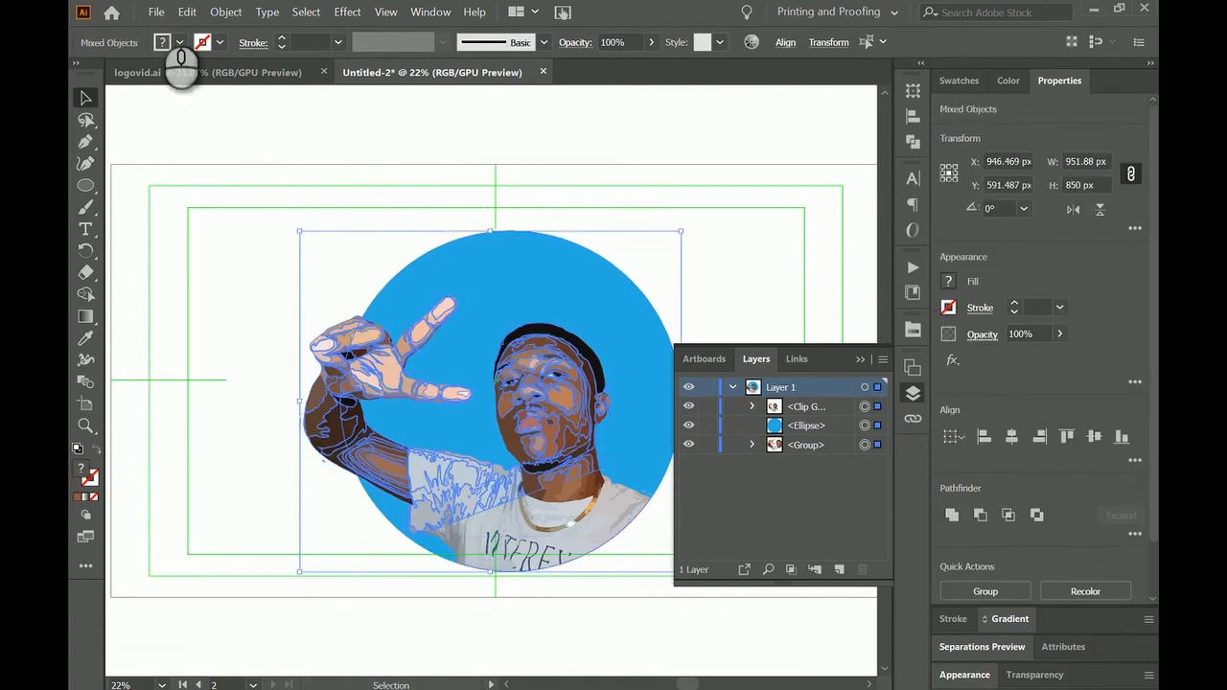
click(156, 13)
mouse_move(226, 13)
click(255, 267)
click(674, 498)
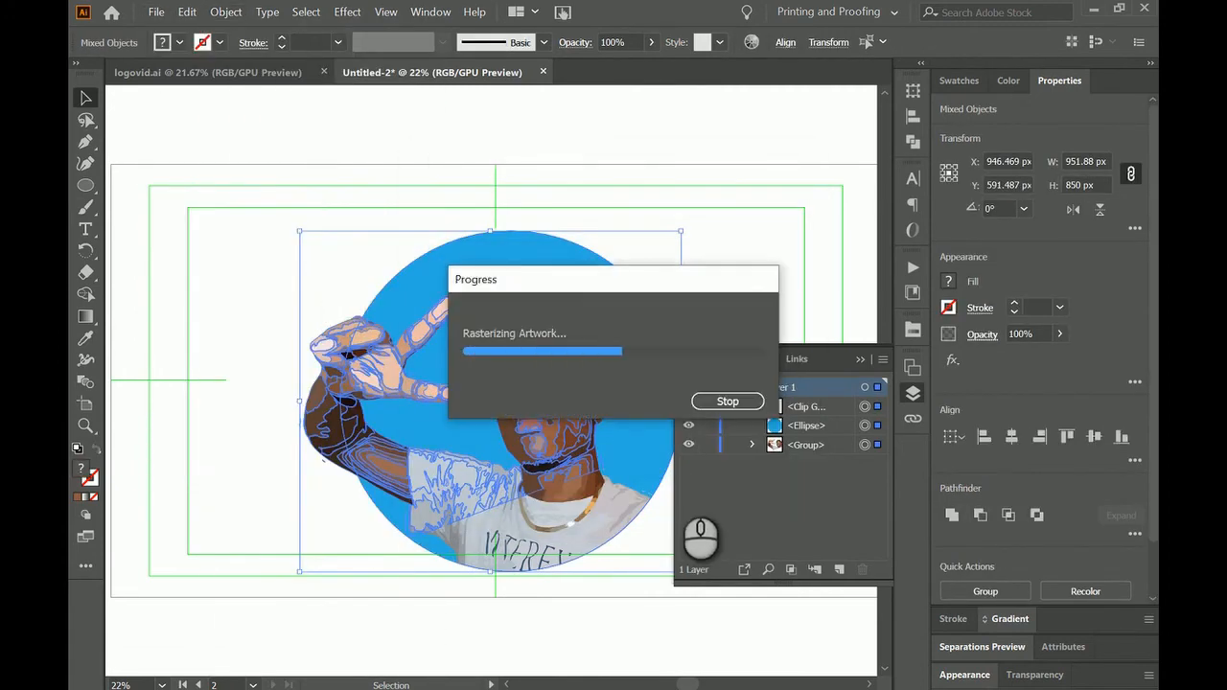
Image-trace the rasterized artwork with the Low Fidelity Photo preset and shift the traced image slightly.
click(505, 42)
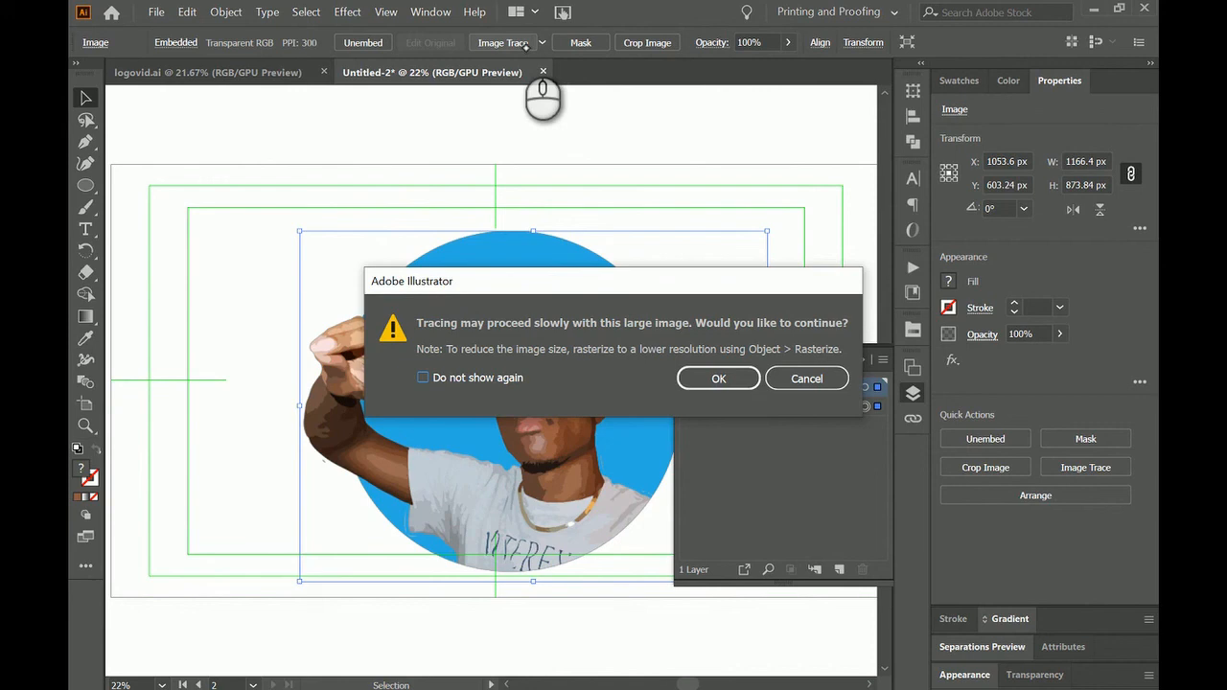
click(722, 382)
click(298, 42)
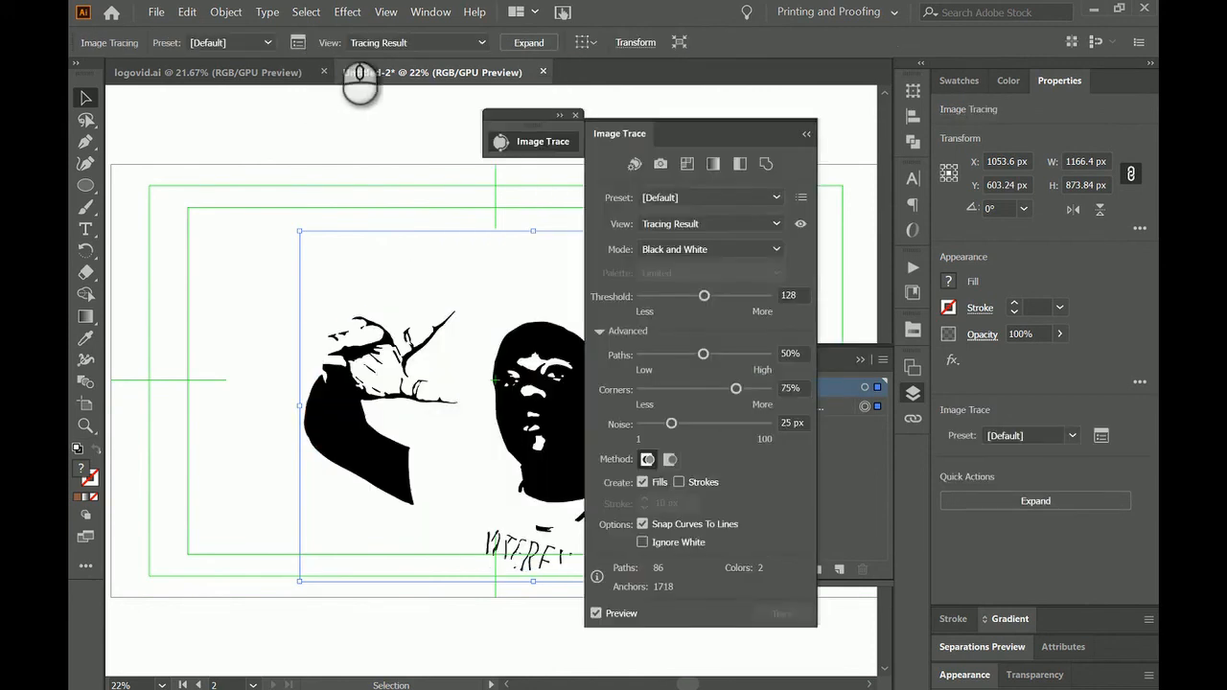
click(714, 198)
click(729, 268)
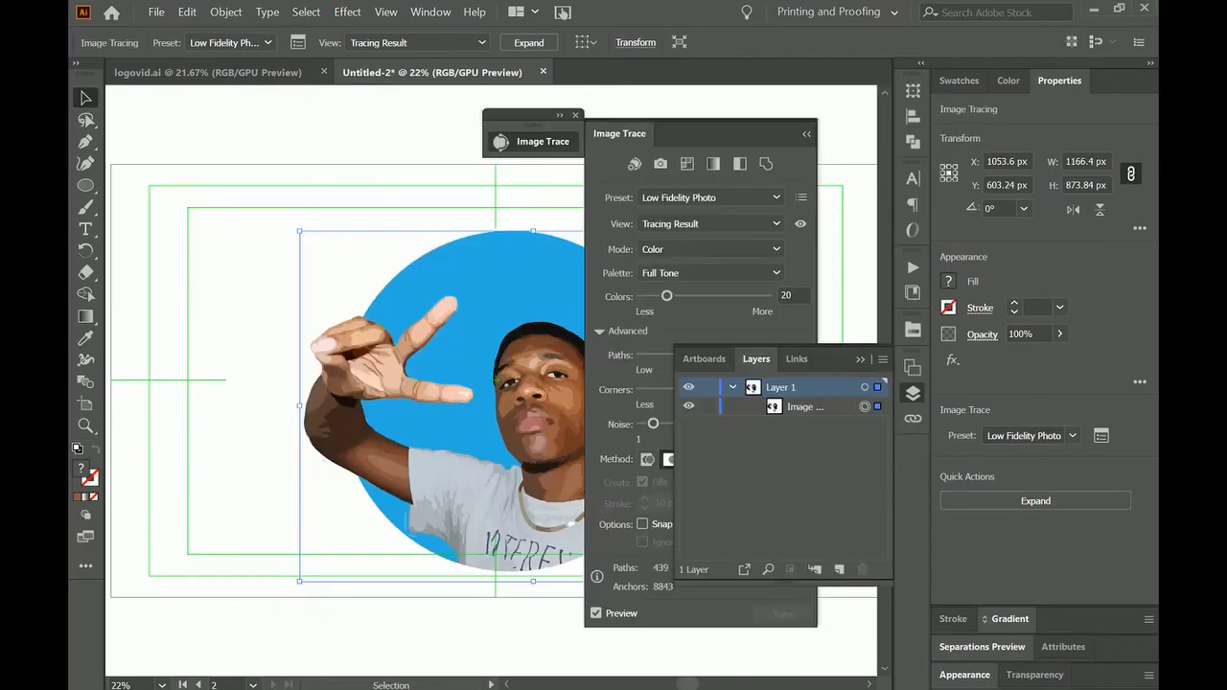
click(860, 359)
click(575, 115)
click(515, 380)
mouse_move(515, 388)
mouse_down()
mouse_move(459, 336)
mouse_move(531, 377)
mouse_up()
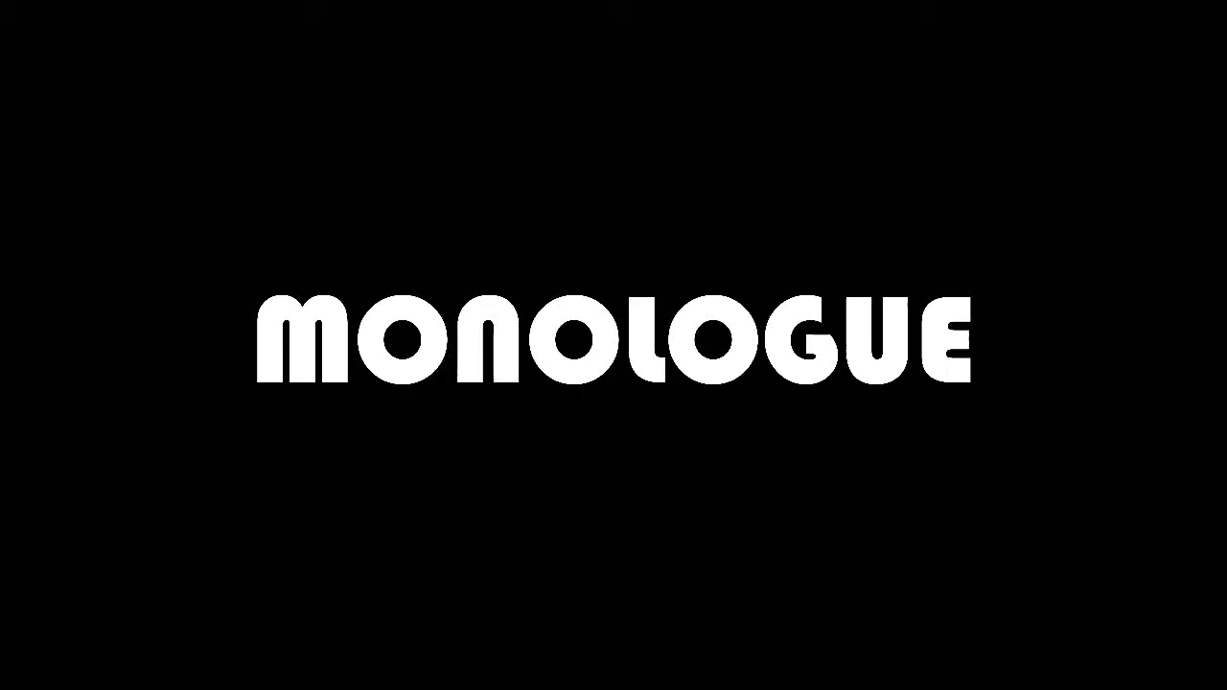